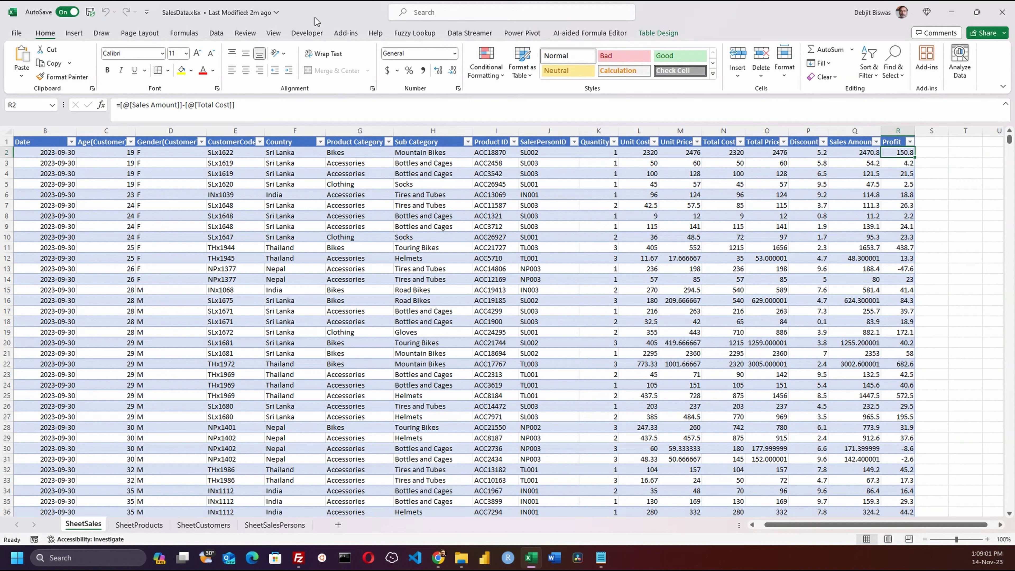
Step: Review the sales table's first columns: Age, Gender, CustomerCode and Country
{"action": "left_click", "coordinate": [32, 153]}
{"action": "left_click", "coordinate": [81, 141]}
{"action": "left_click", "coordinate": [172, 142]}
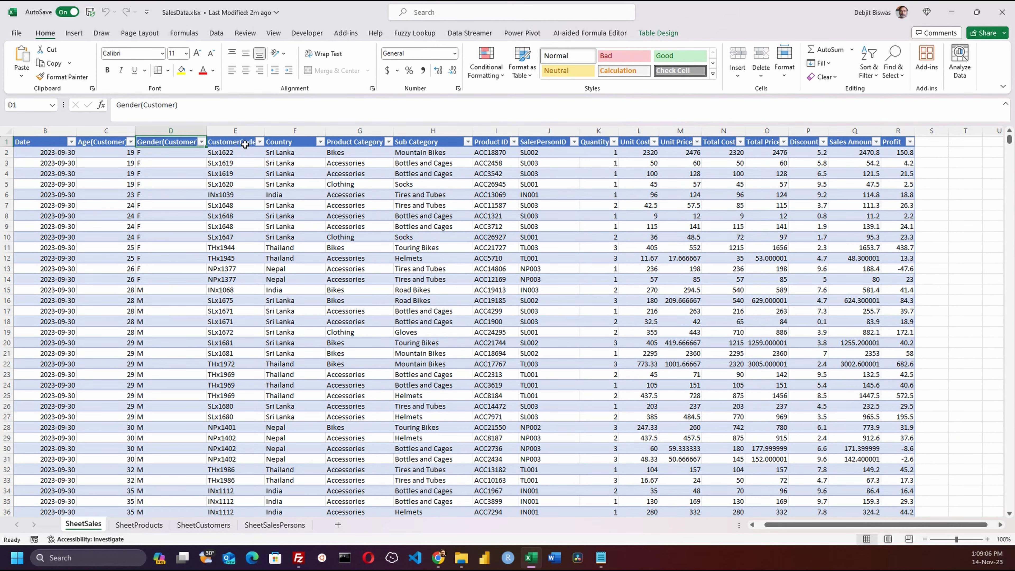
{"action": "left_click", "coordinate": [245, 144]}
{"action": "left_click", "coordinate": [294, 143]}
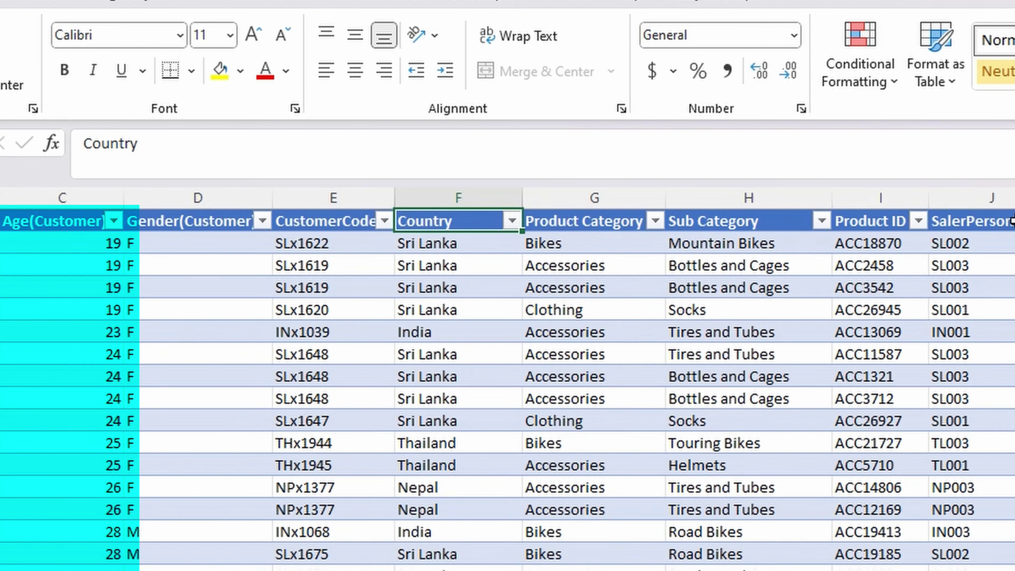
Step: Review the Quantity, Unit Cost, Unit Price, Total Cost, Total Price, Discount and Sales Amount columns
{"action": "left_click", "coordinate": [1014, 221]}
{"action": "left_click", "coordinate": [1014, 221]}
{"action": "left_click", "coordinate": [1014, 220]}
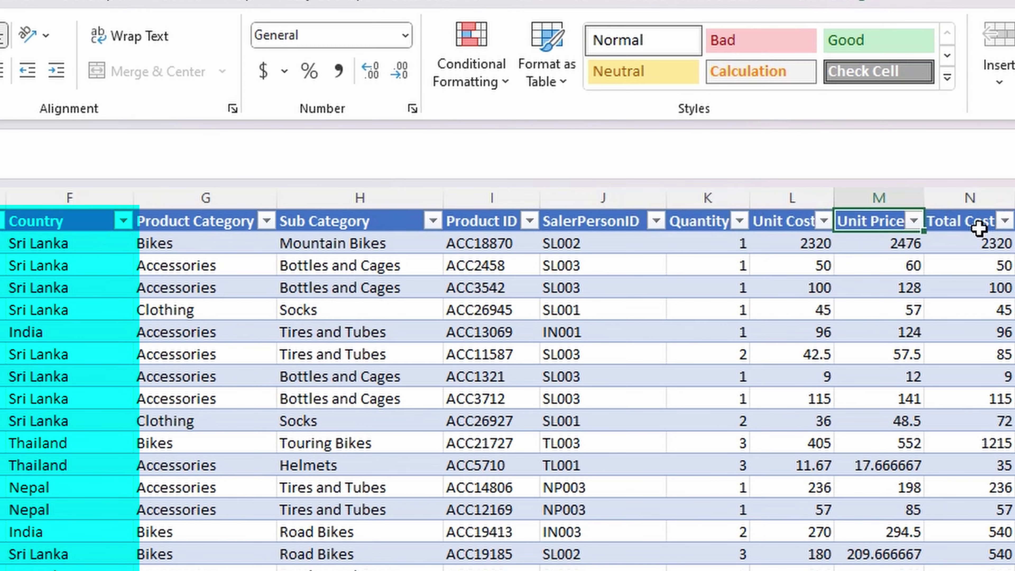
{"action": "left_click", "coordinate": [978, 229]}
{"action": "left_click", "coordinate": [941, 224]}
{"action": "left_click", "coordinate": [990, 221]}
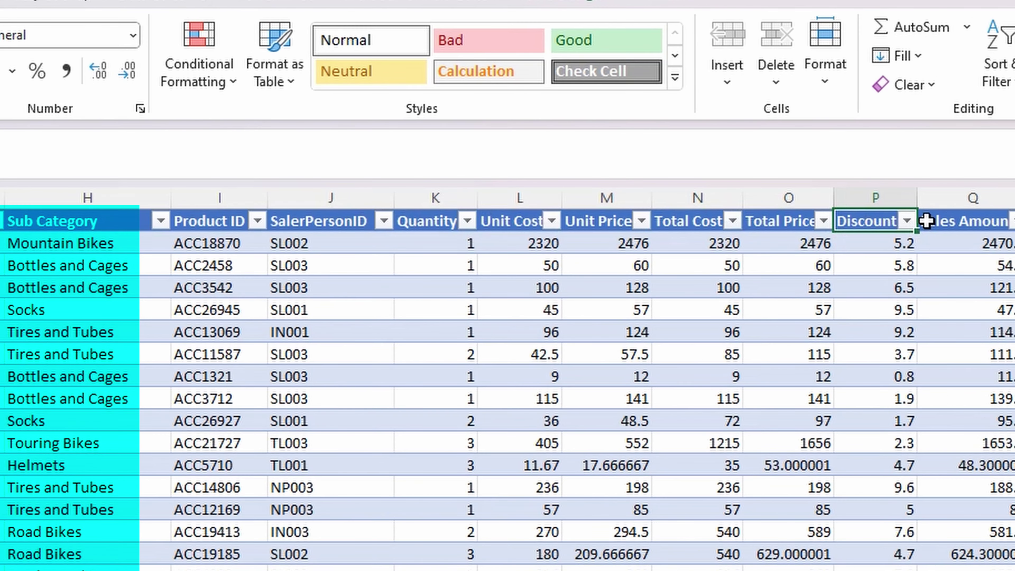
{"action": "left_click", "coordinate": [948, 206]}
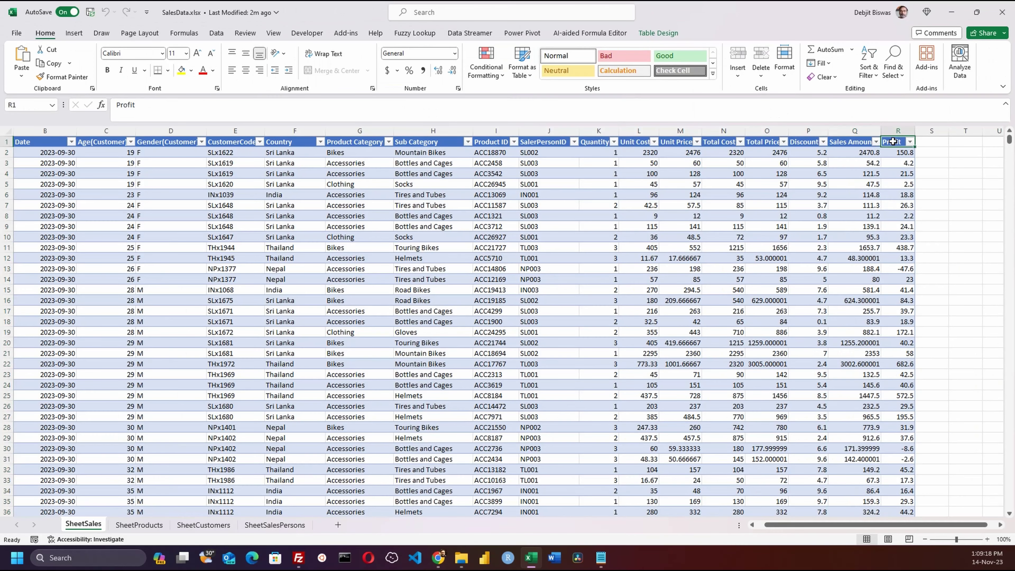
Step: Select each whole column in turn, from Quantity through Profit
{"action": "left_click", "coordinate": [435, 198]}
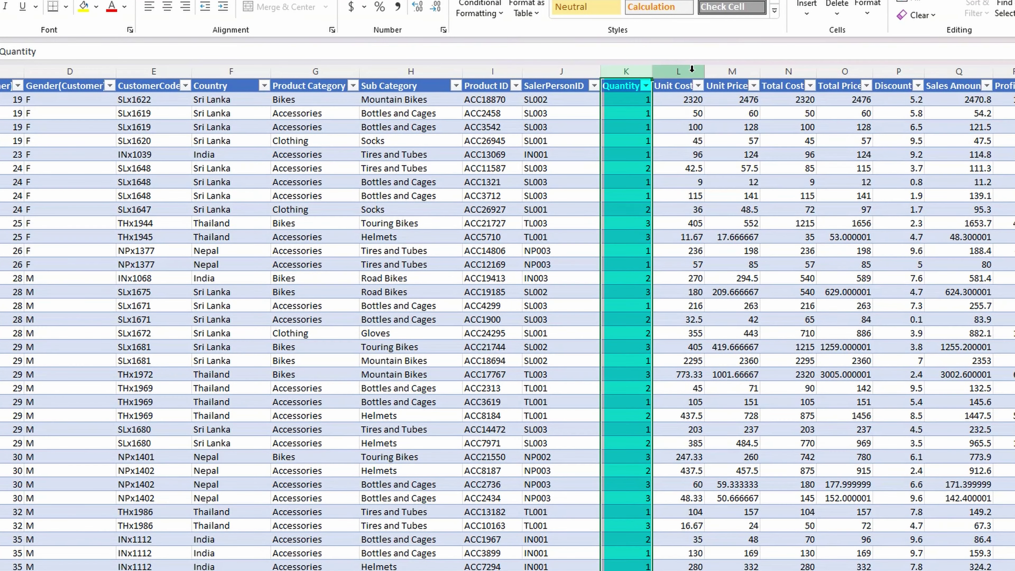
{"action": "left_click", "coordinate": [689, 70]}
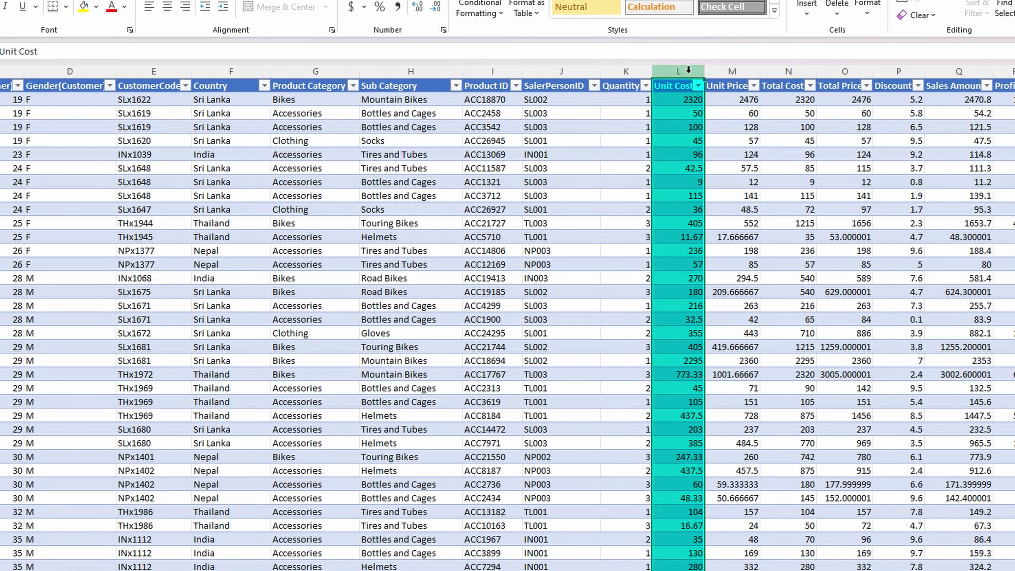
{"action": "left_click", "coordinate": [727, 71]}
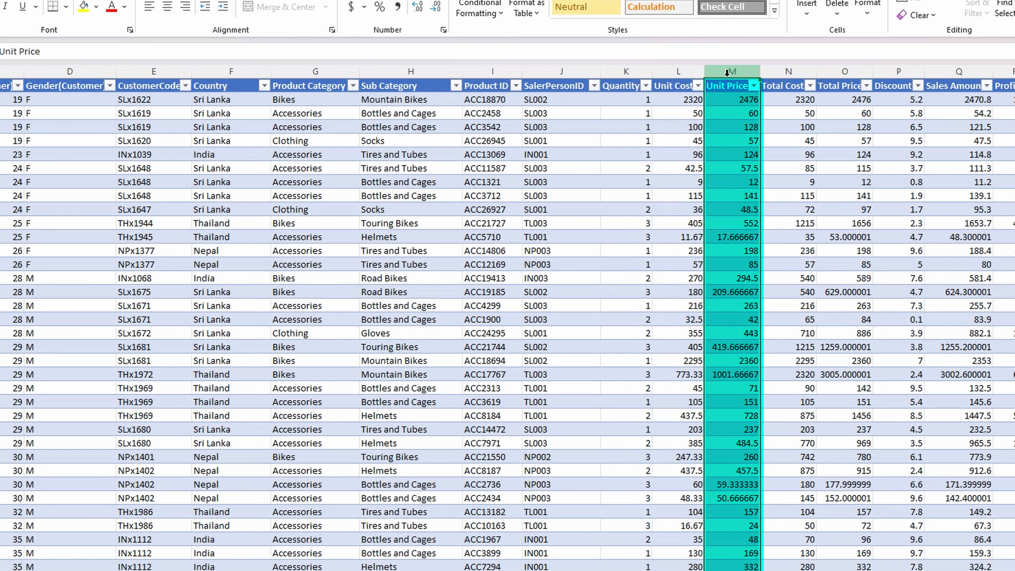
{"action": "left_click", "coordinate": [784, 72]}
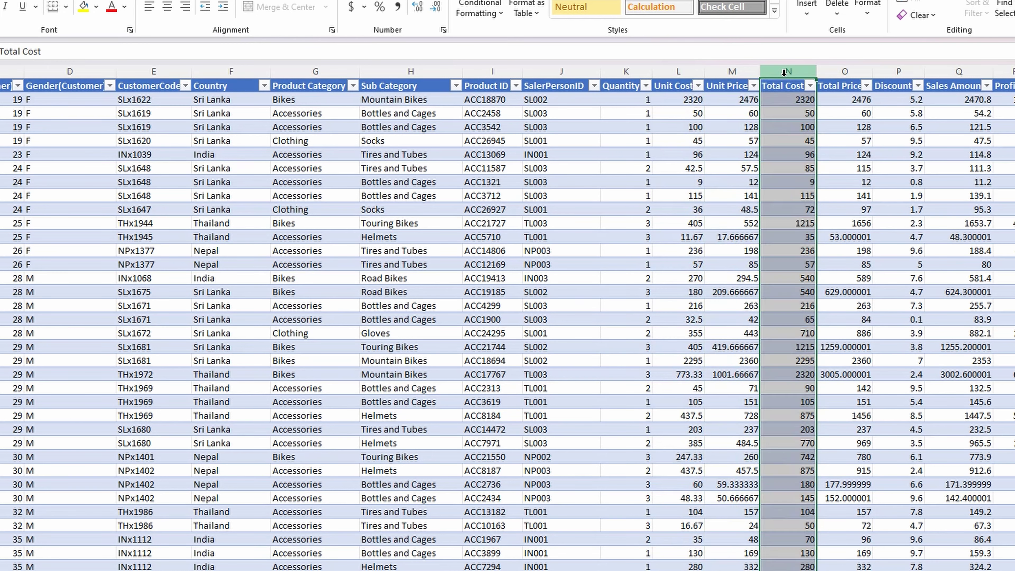
{"action": "left_click", "coordinate": [842, 71]}
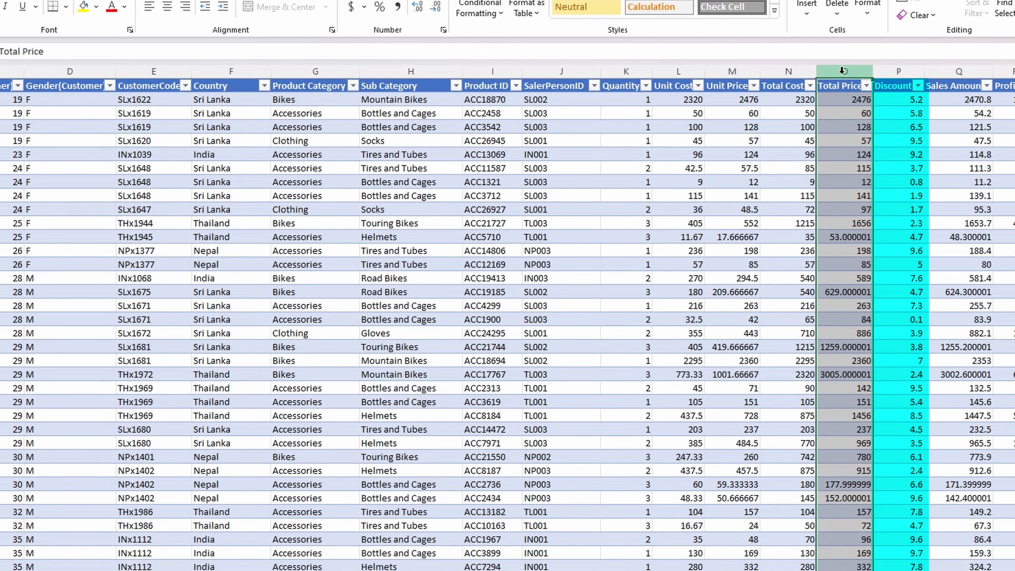
{"action": "left_click", "coordinate": [897, 68]}
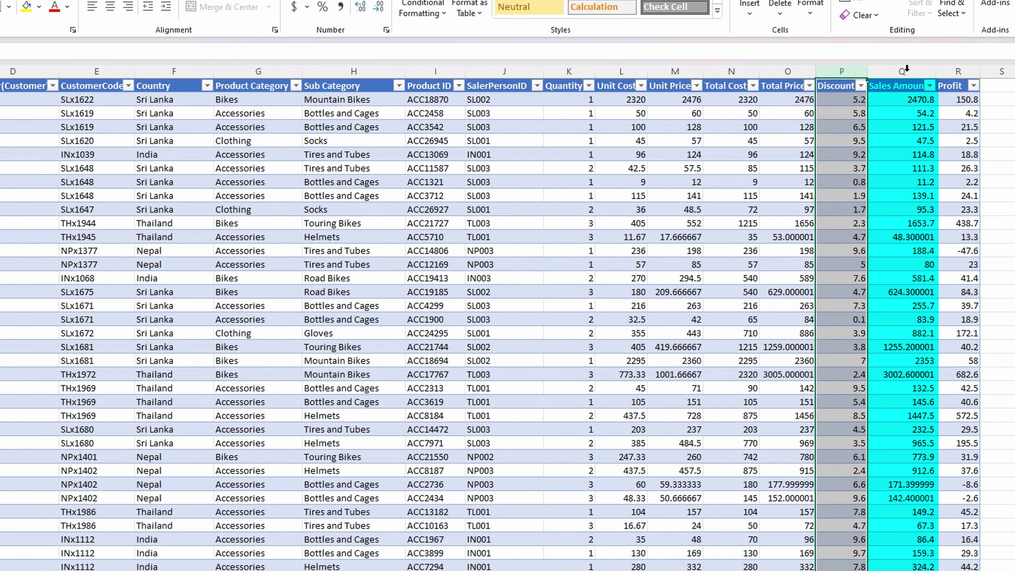
{"action": "scroll", "coordinate": [897, 68], "scroll_direction": "right", "scroll_amount": 1}
{"action": "left_click", "coordinate": [898, 71]}
{"action": "left_click", "coordinate": [964, 71]}
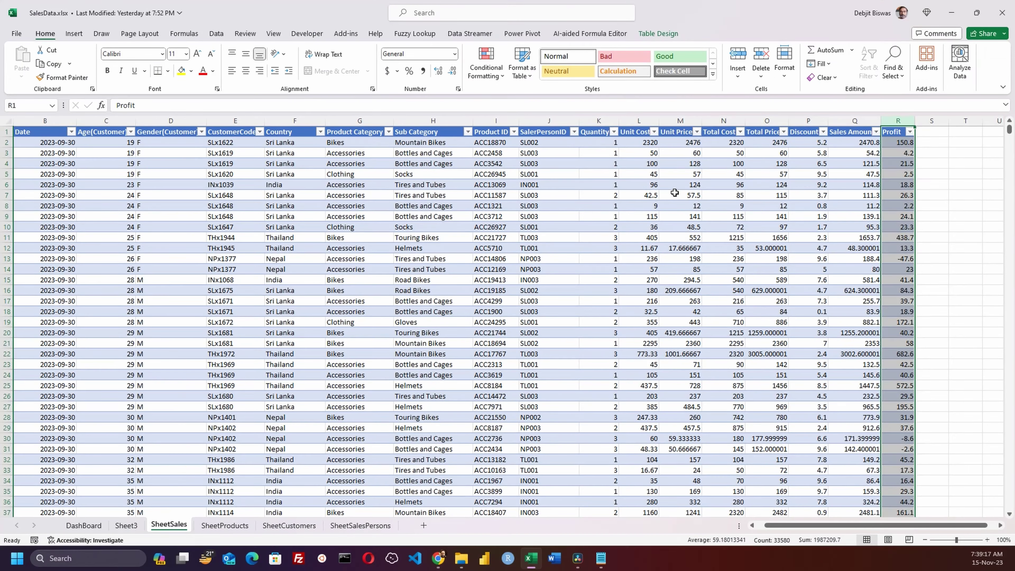
Step: Inspect the first row's values and the Total Price, Sales Amount and Profit formulas
{"action": "left_click", "coordinate": [568, 100]}
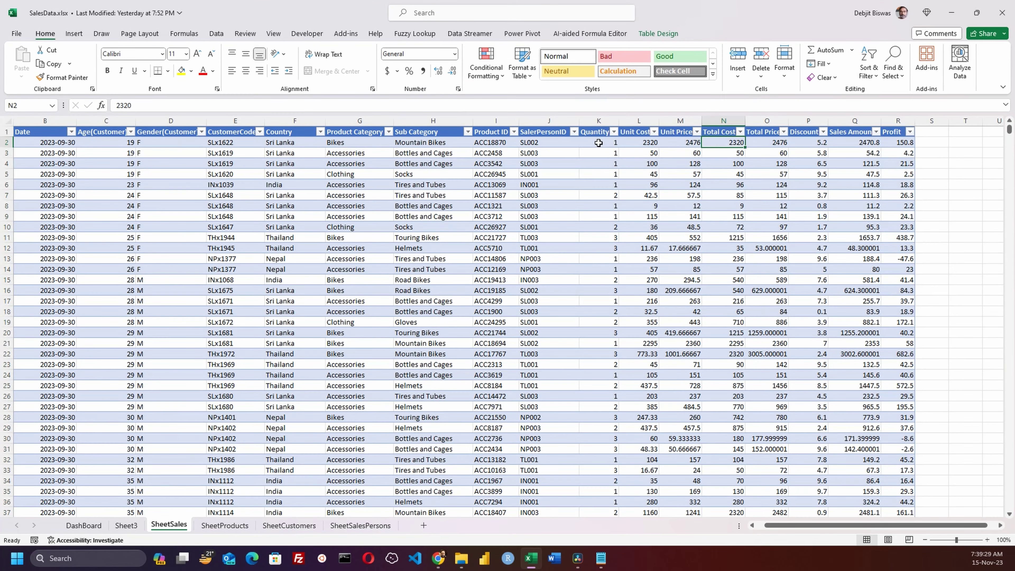
{"action": "left_click_drag", "start_coordinate": [598, 143], "coordinate": [644, 141]}
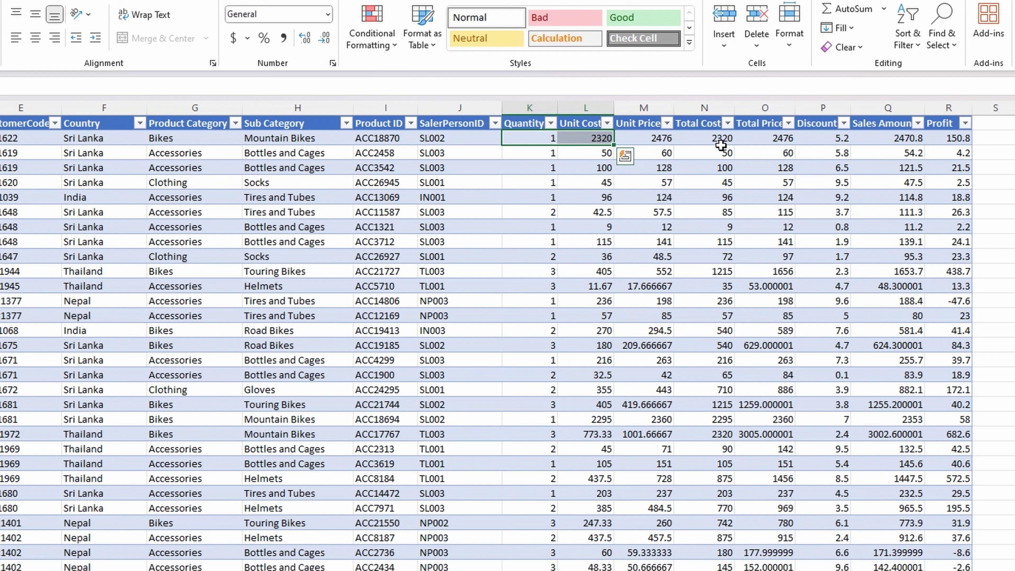
{"action": "left_click", "coordinate": [776, 138]}
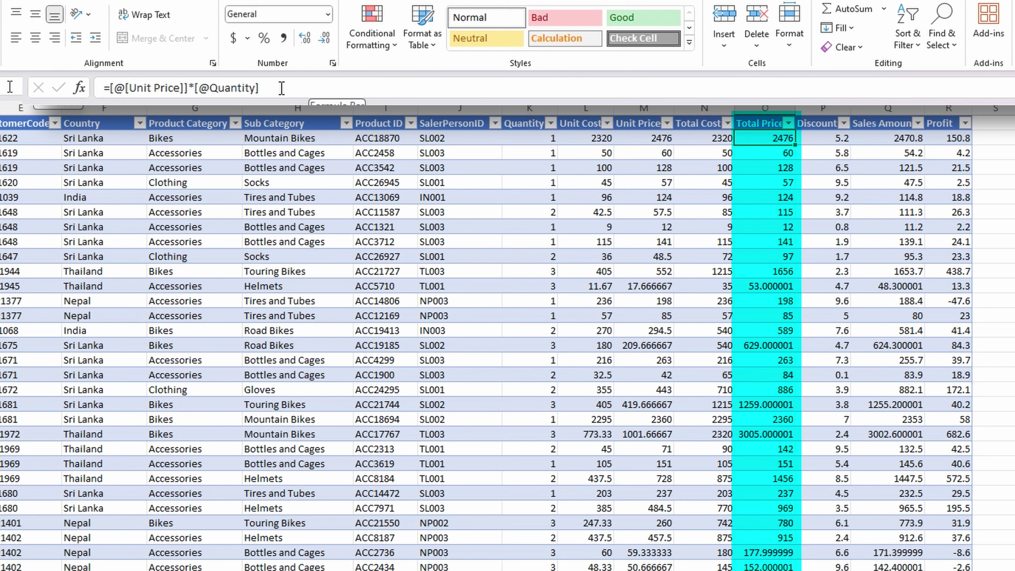
{"action": "left_click", "coordinate": [820, 138]}
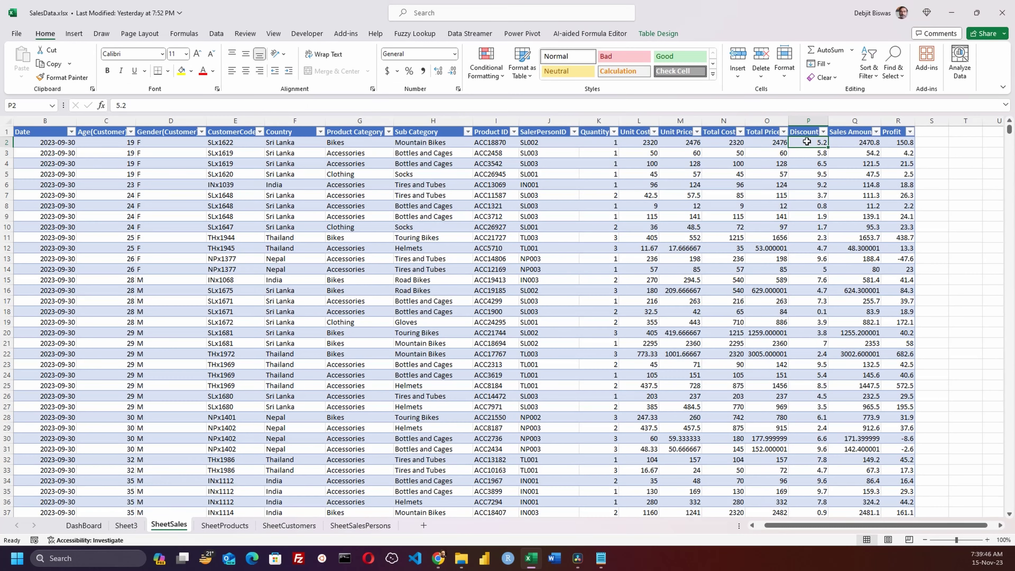
{"action": "left_click", "coordinate": [868, 140]}
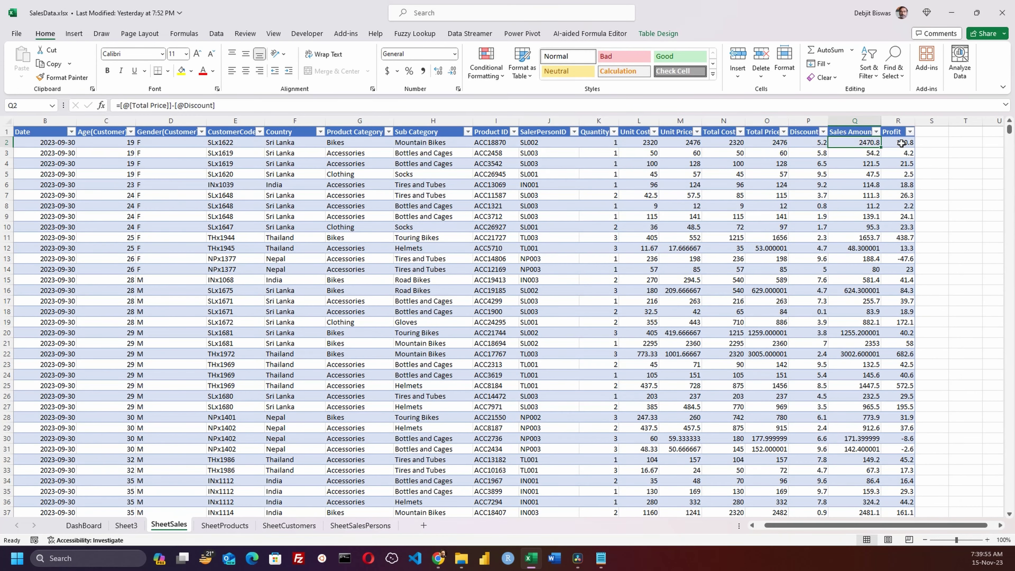
{"action": "left_click", "coordinate": [901, 142]}
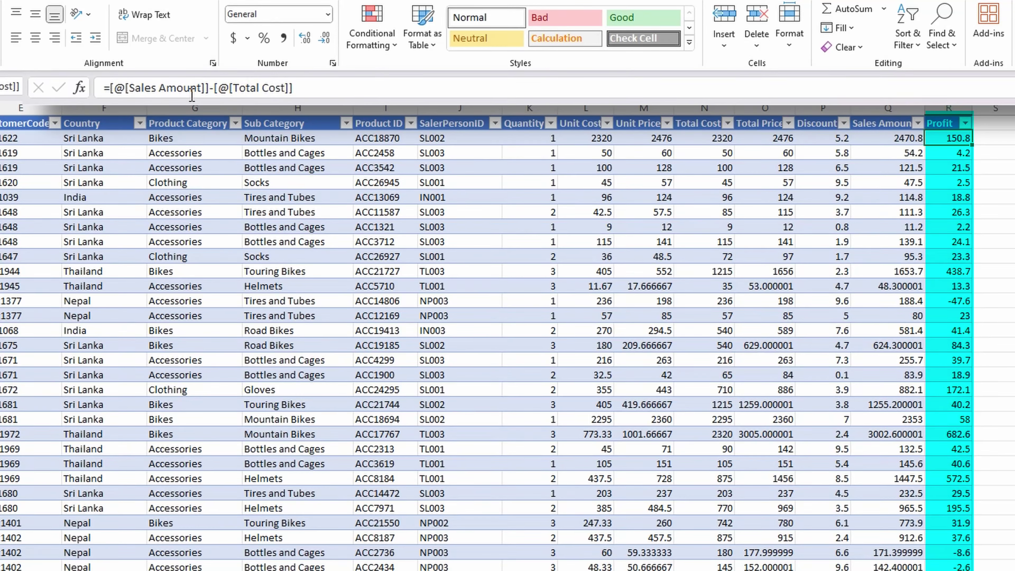
{"action": "left_click", "coordinate": [948, 108]}
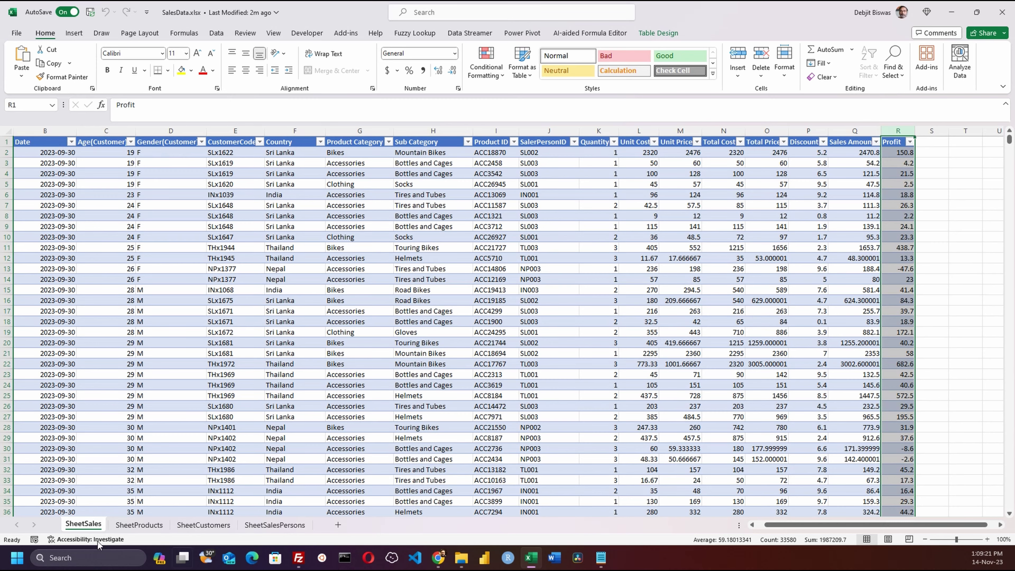
Step: Look through SheetProducts, SheetCustomers and SheetSalesPersons, then return to SheetSales
{"action": "left_click", "coordinate": [144, 528]}
{"action": "left_click", "coordinate": [204, 525]}
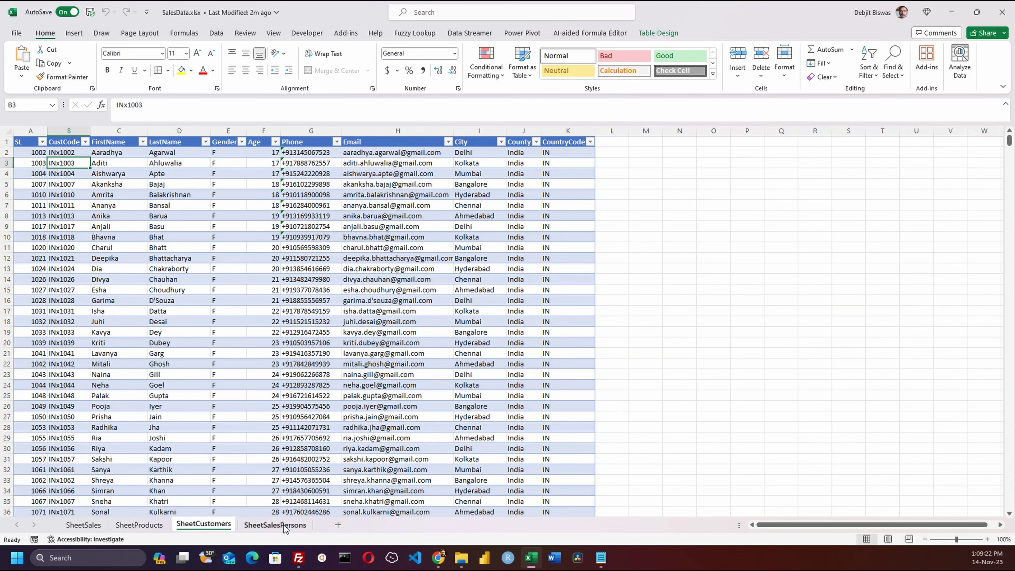
{"action": "left_click", "coordinate": [283, 525]}
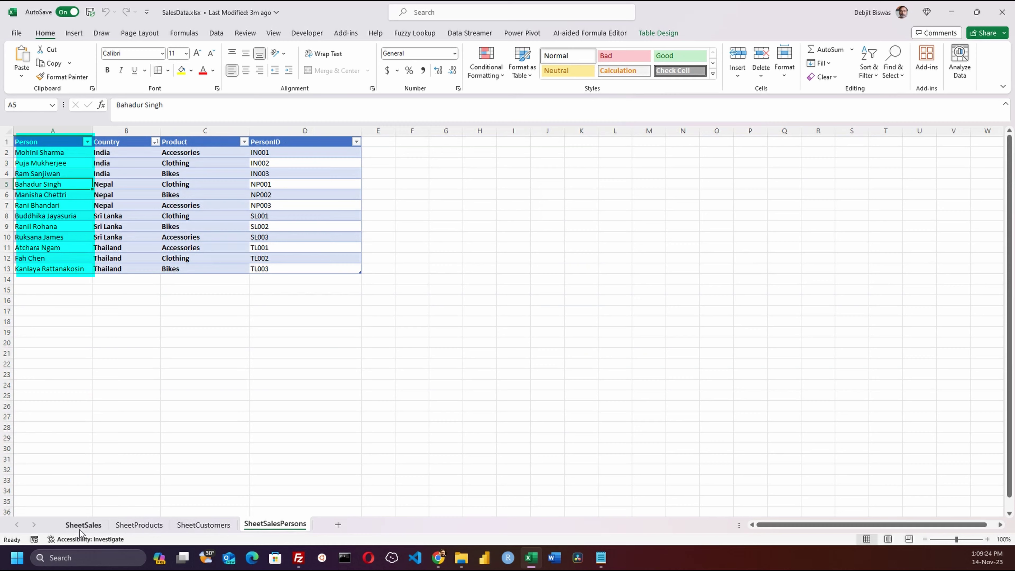
{"action": "left_click", "coordinate": [79, 529]}
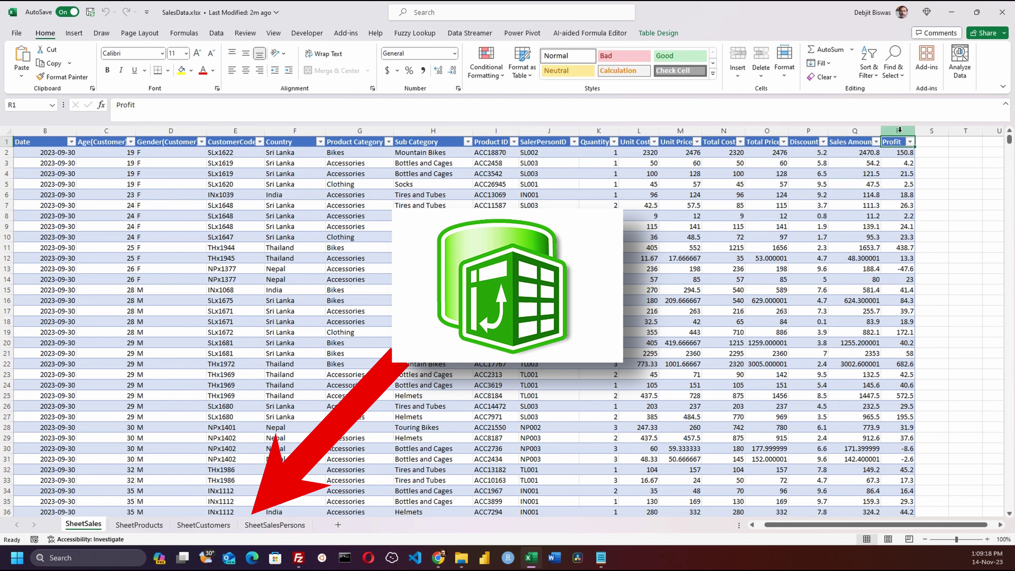
Step: Open the empty Power Pivot window, then move and resize it
{"action": "left_click", "coordinate": [899, 131]}
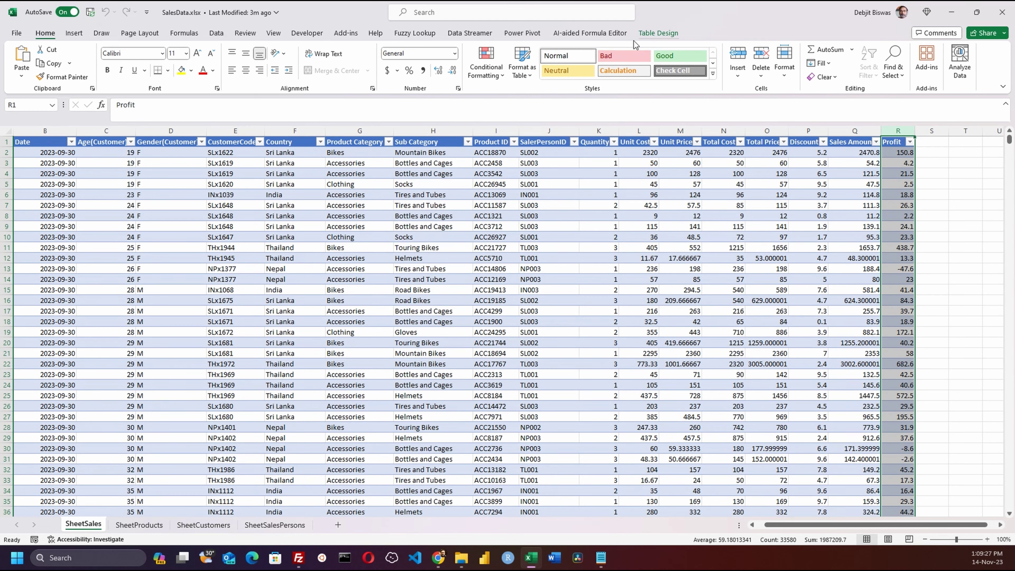
{"action": "left_click", "coordinate": [520, 33]}
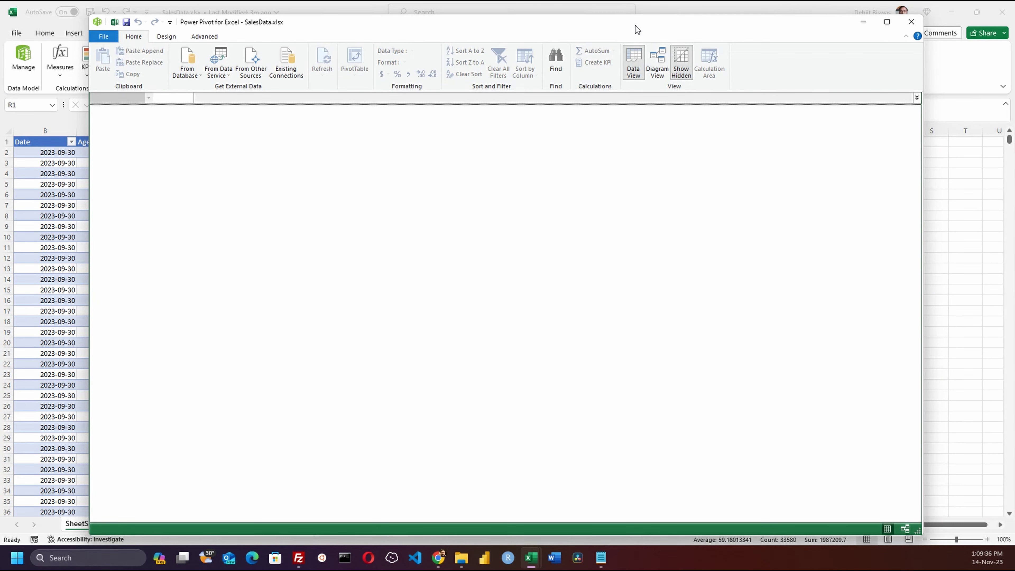
{"action": "mouse_move", "coordinate": [636, 26]}
{"action": "left_mouse_down"}
{"action": "mouse_move", "coordinate": [777, 50]}
{"action": "mouse_move", "coordinate": [573, 31]}
{"action": "mouse_move", "coordinate": [620, 35]}
{"action": "left_mouse_up"}
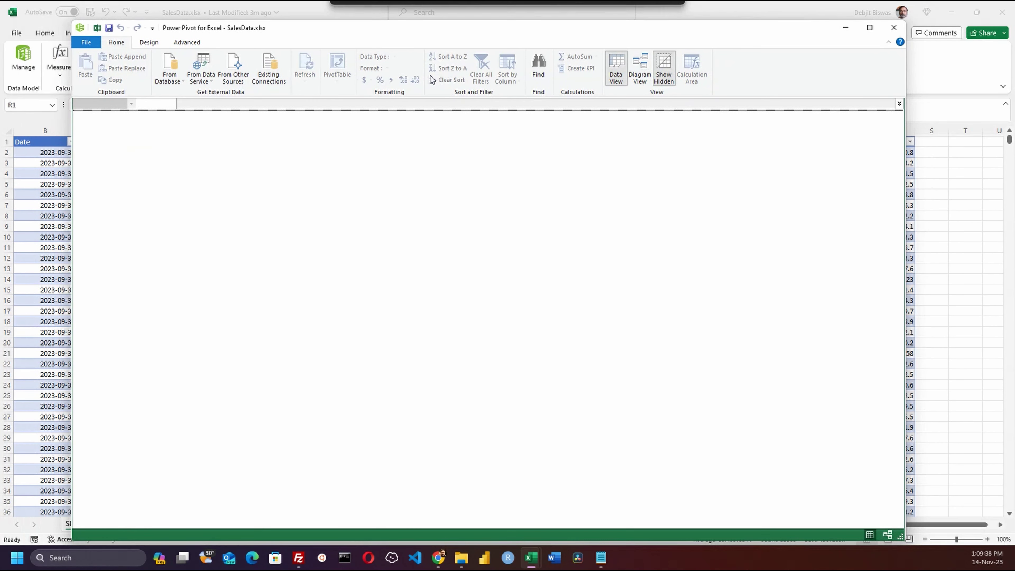
{"action": "left_click_drag", "start_coordinate": [353, 176], "coordinate": [358, 186]}
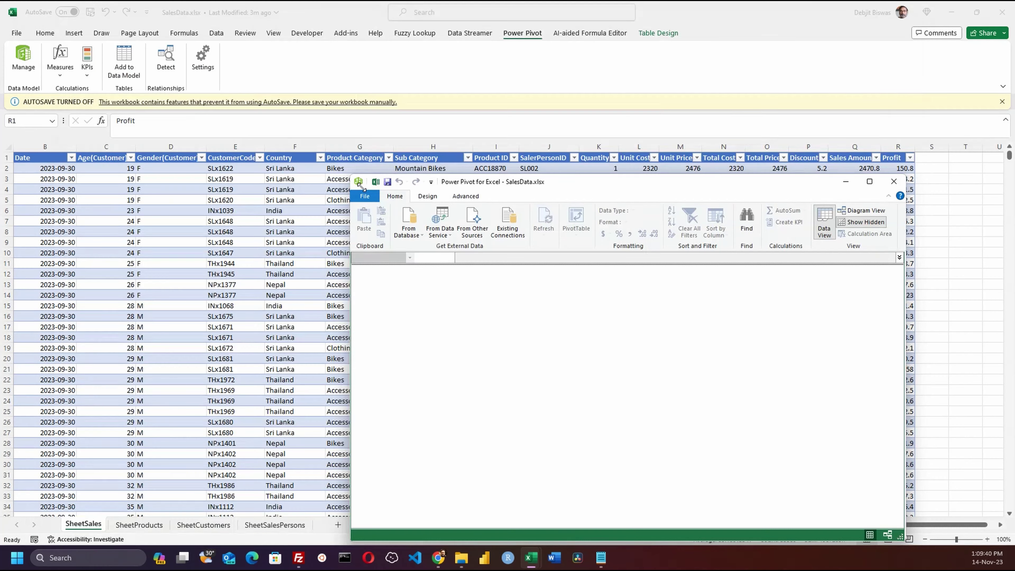
{"action": "left_click_drag", "start_coordinate": [710, 195], "coordinate": [794, 29]}
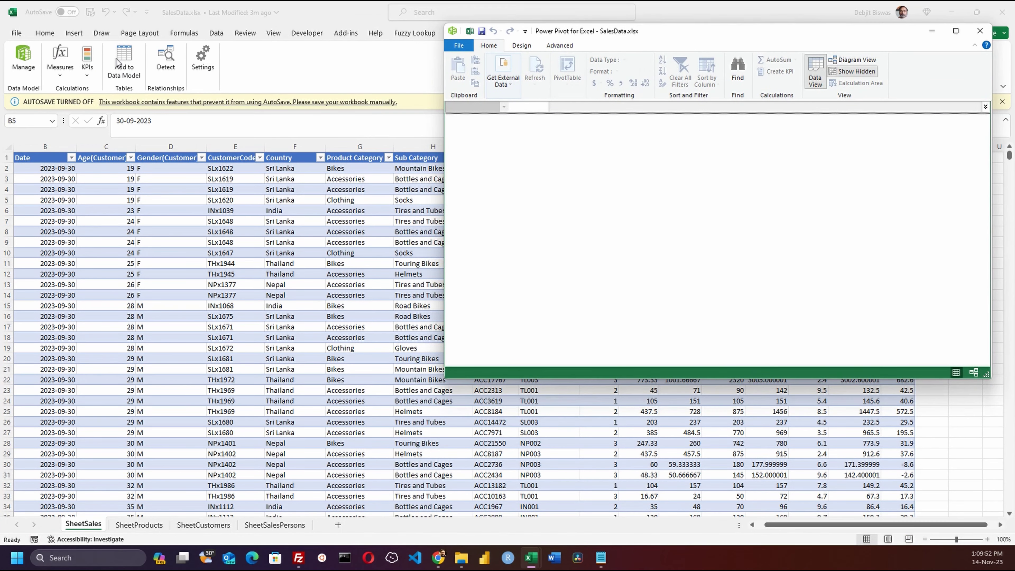
Step: Add the sales table and the products table to the Power Pivot data model
{"action": "left_click", "coordinate": [122, 62]}
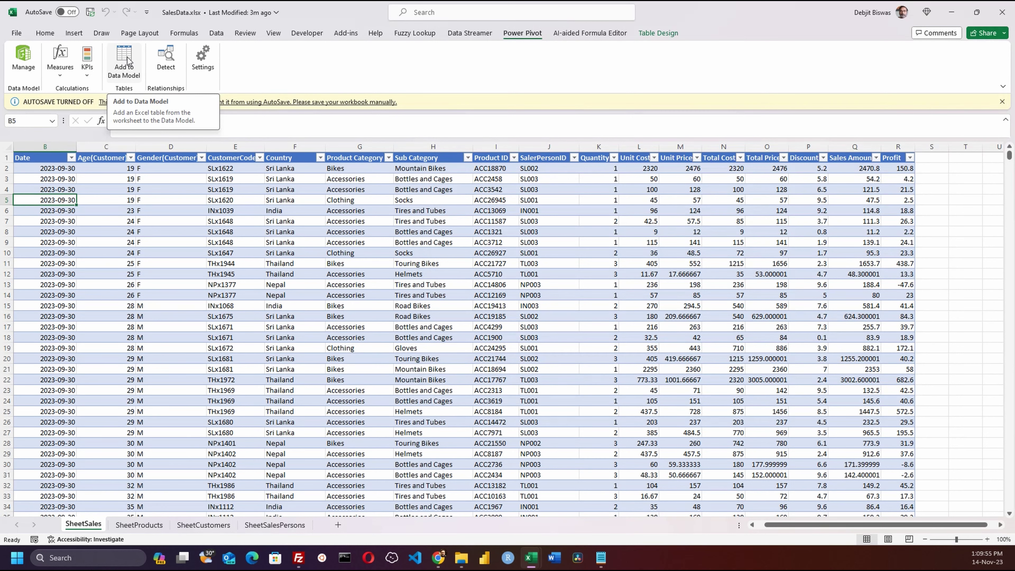
{"action": "left_click", "coordinate": [127, 60]}
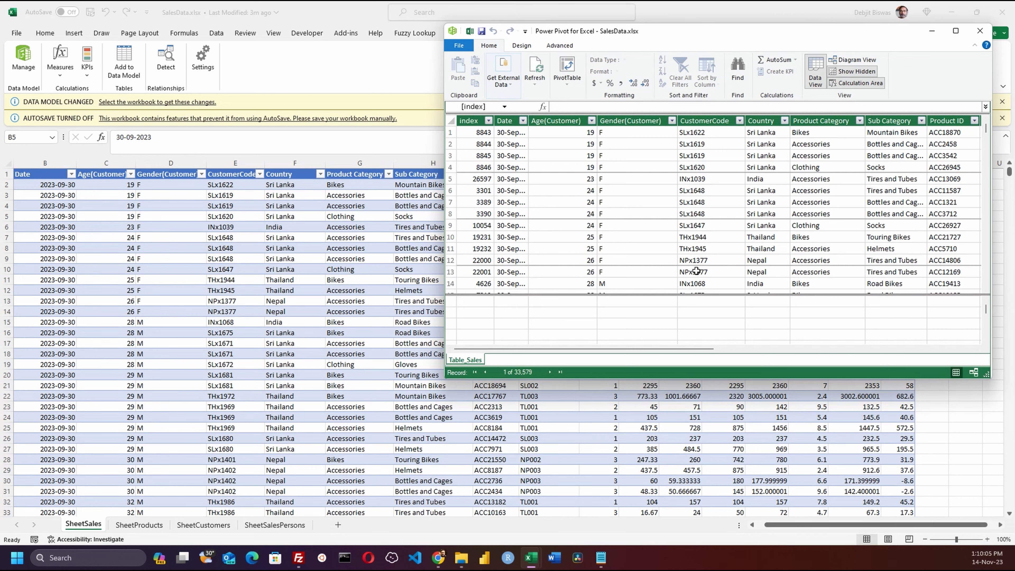
{"action": "left_click", "coordinate": [229, 142]}
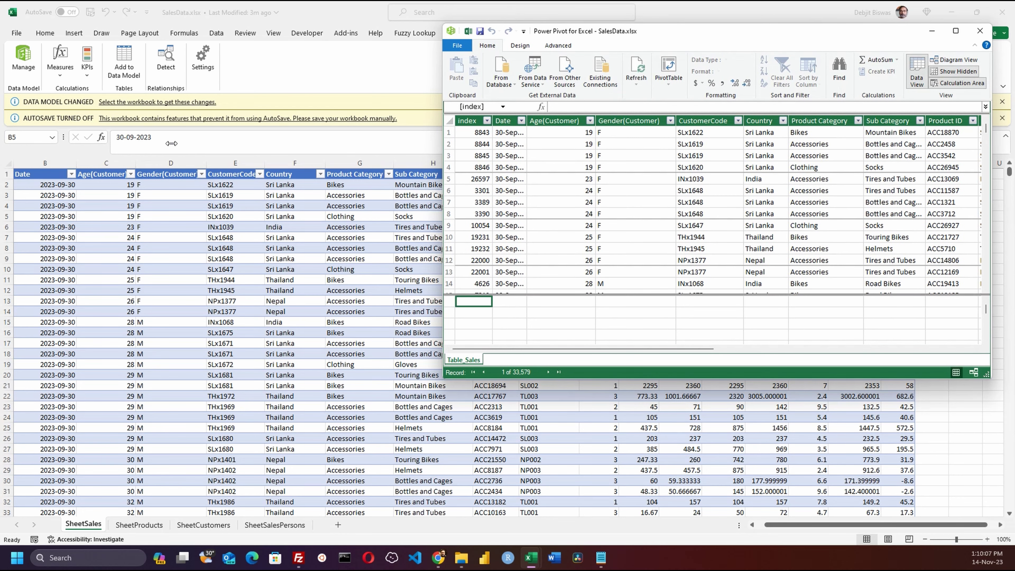
{"action": "left_click", "coordinate": [139, 525]}
{"action": "left_click", "coordinate": [80, 279]}
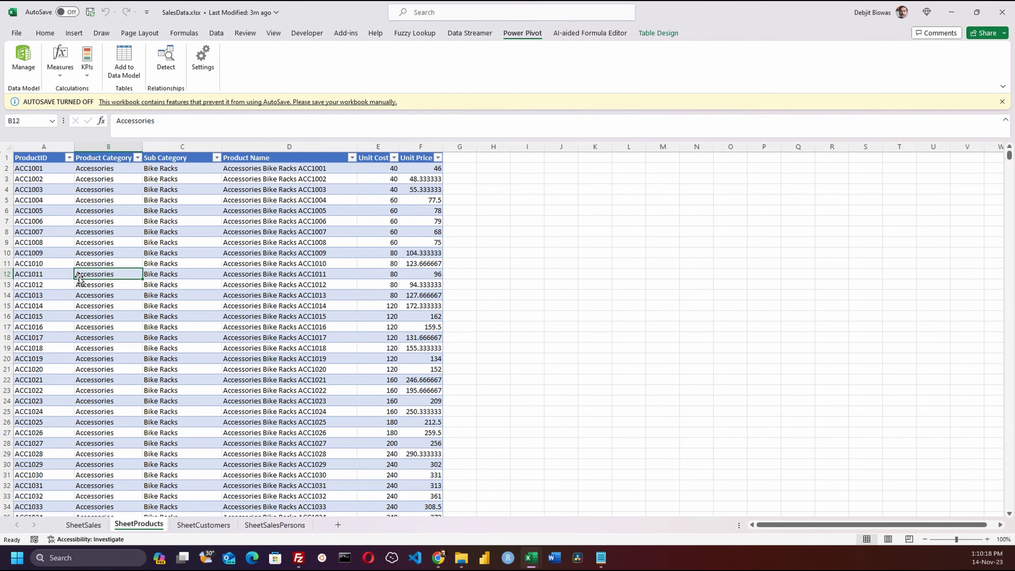
{"action": "left_click", "coordinate": [125, 59]}
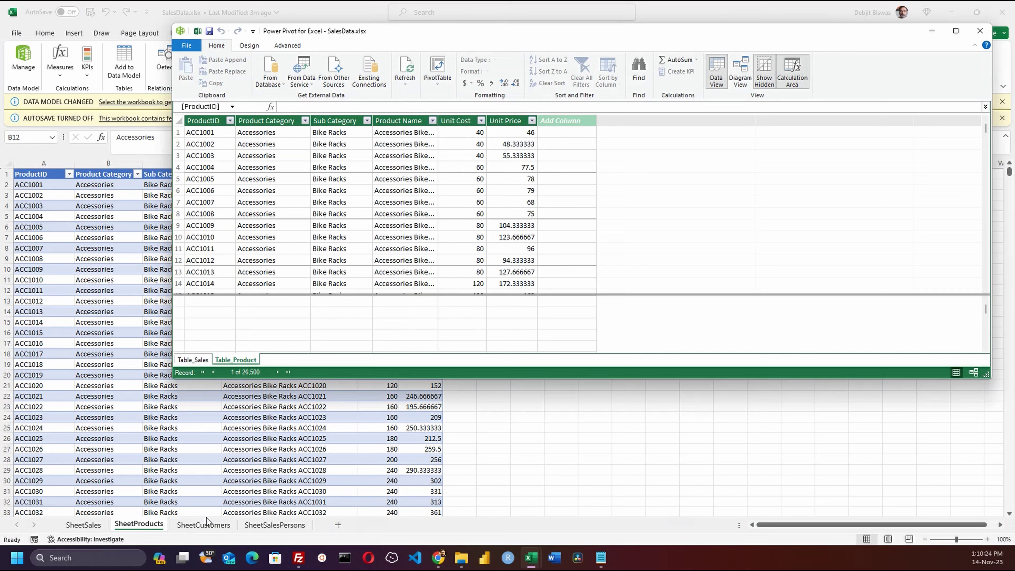
{"action": "key", "text": "alt+Tab"}
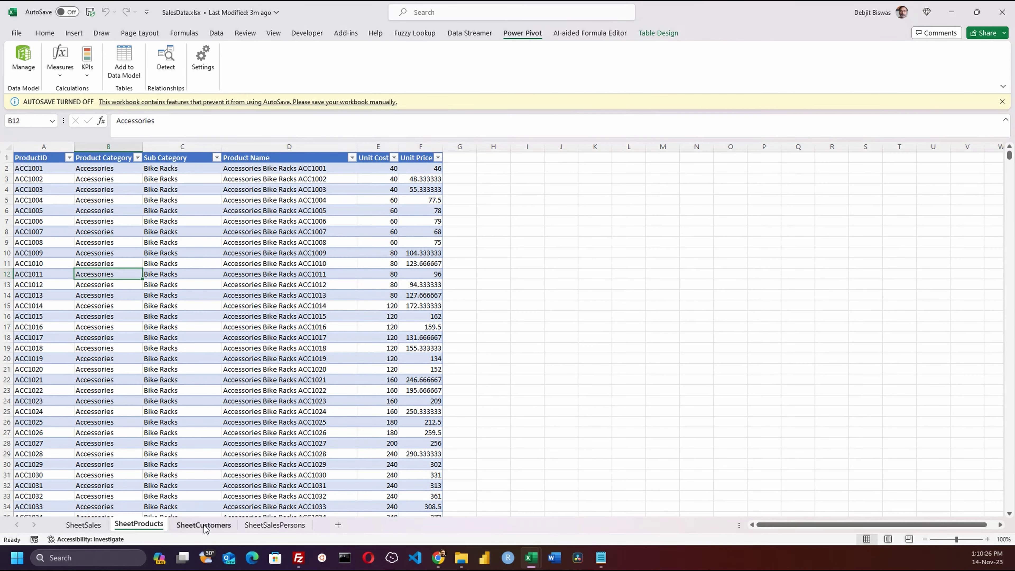
Step: Add the customer and salesperson tables, then view Table_Sales in a maximized Power Pivot window
{"action": "left_click", "coordinate": [203, 525]}
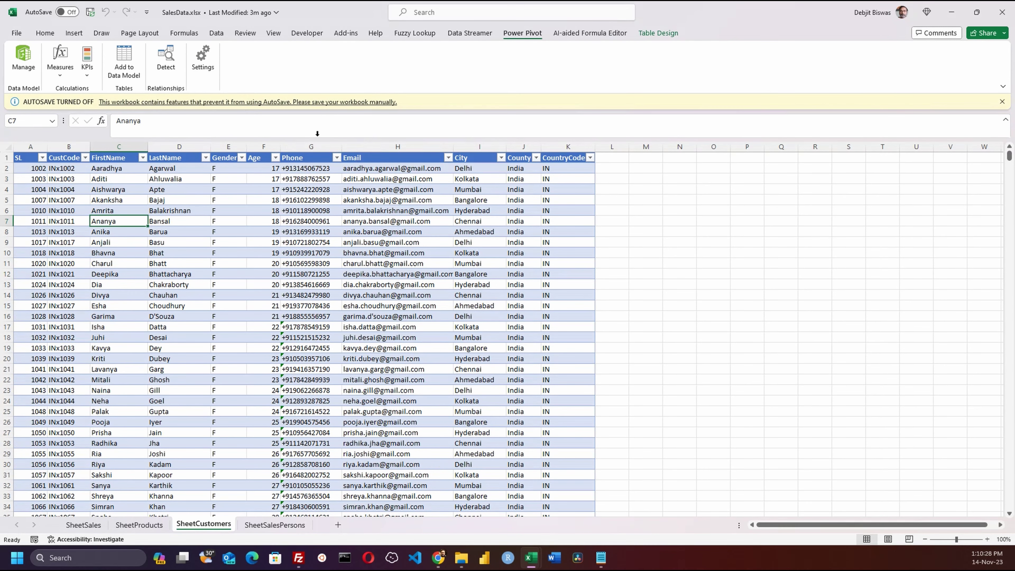
{"action": "left_click", "coordinate": [132, 62]}
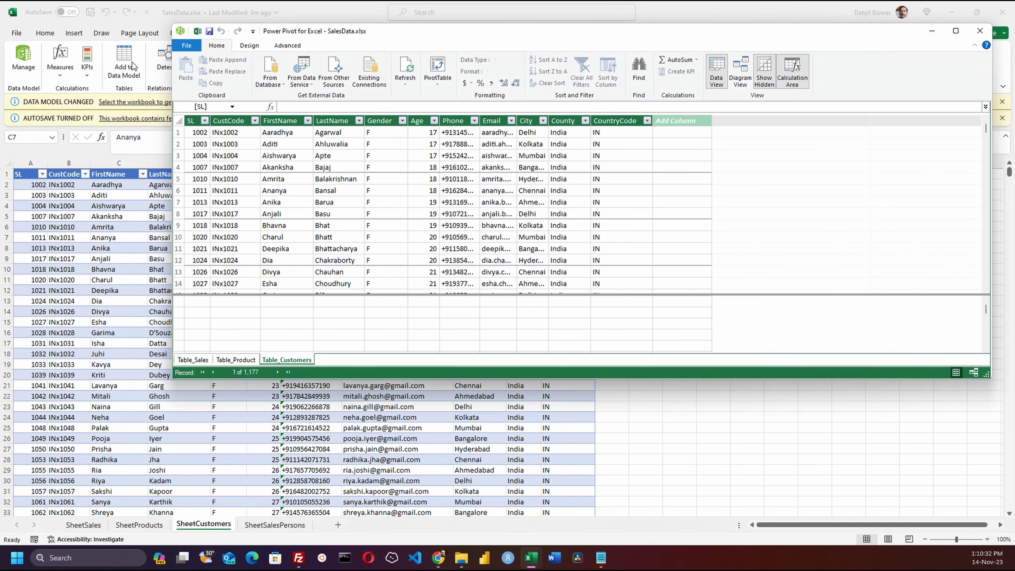
{"action": "left_click", "coordinate": [264, 529]}
{"action": "left_click", "coordinate": [270, 530]}
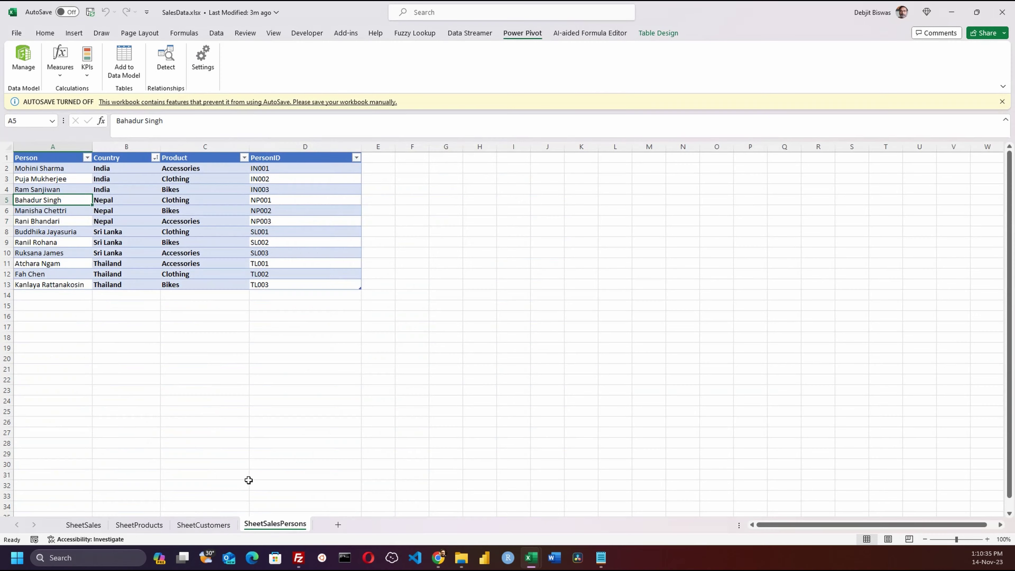
{"action": "left_click", "coordinate": [115, 231]}
{"action": "left_click", "coordinate": [122, 64]}
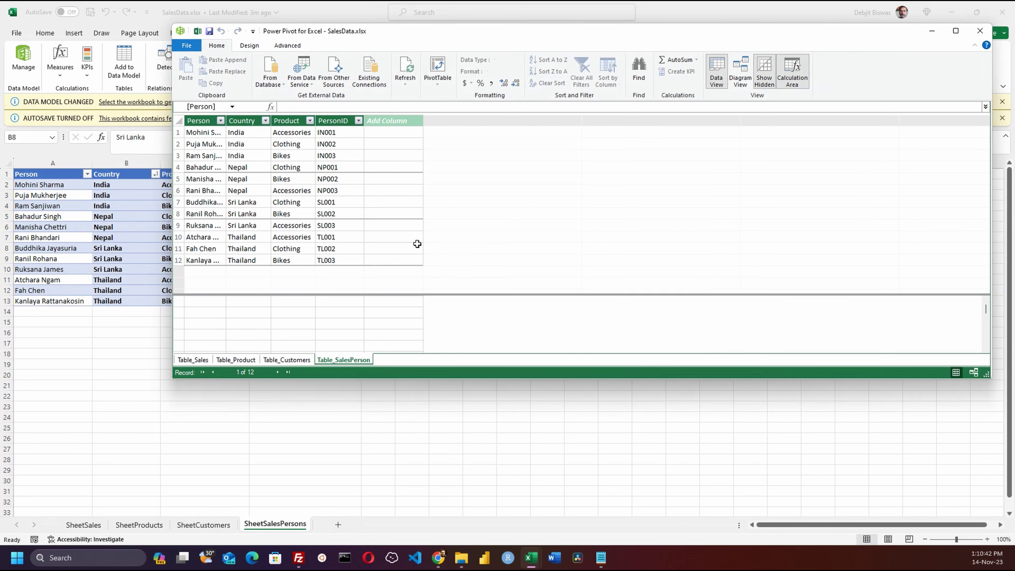
{"action": "left_click", "coordinate": [956, 31]}
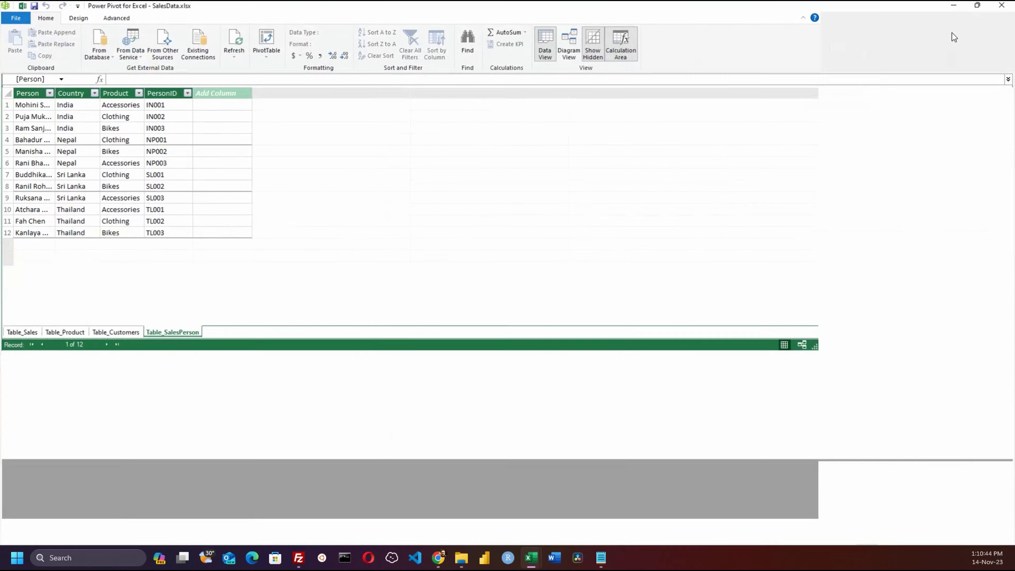
{"action": "left_click", "coordinate": [22, 525]}
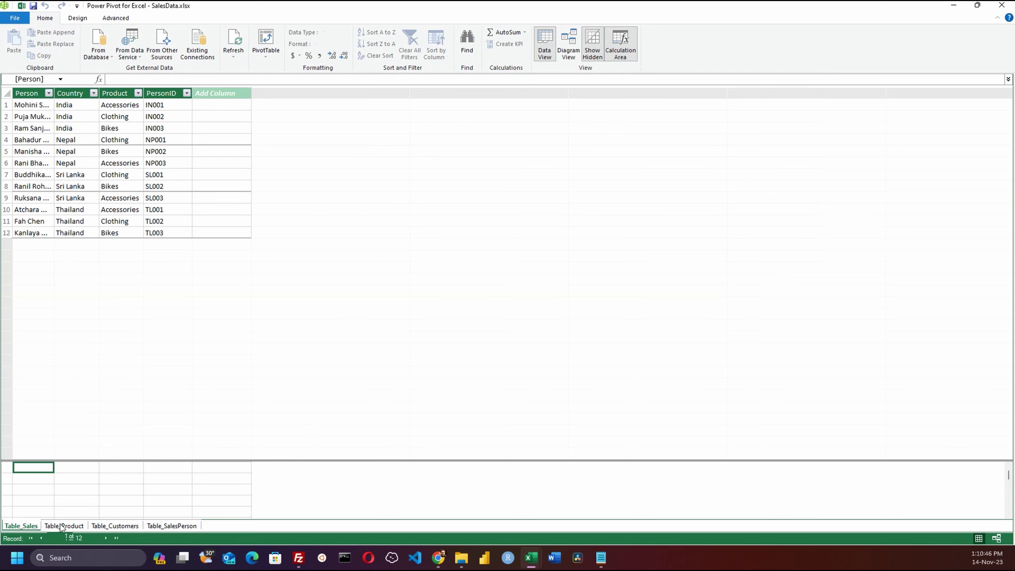
Step: Hide the calculation area, switch to Diagram View, and expand Table_Sales to list all its columns
{"action": "left_click", "coordinate": [630, 52]}
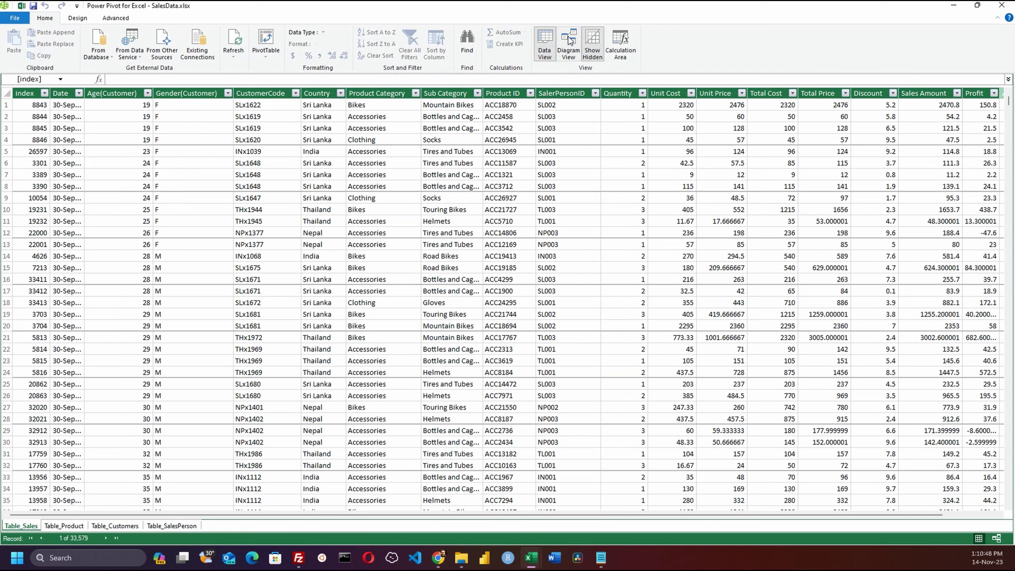
{"action": "left_click", "coordinate": [569, 40]}
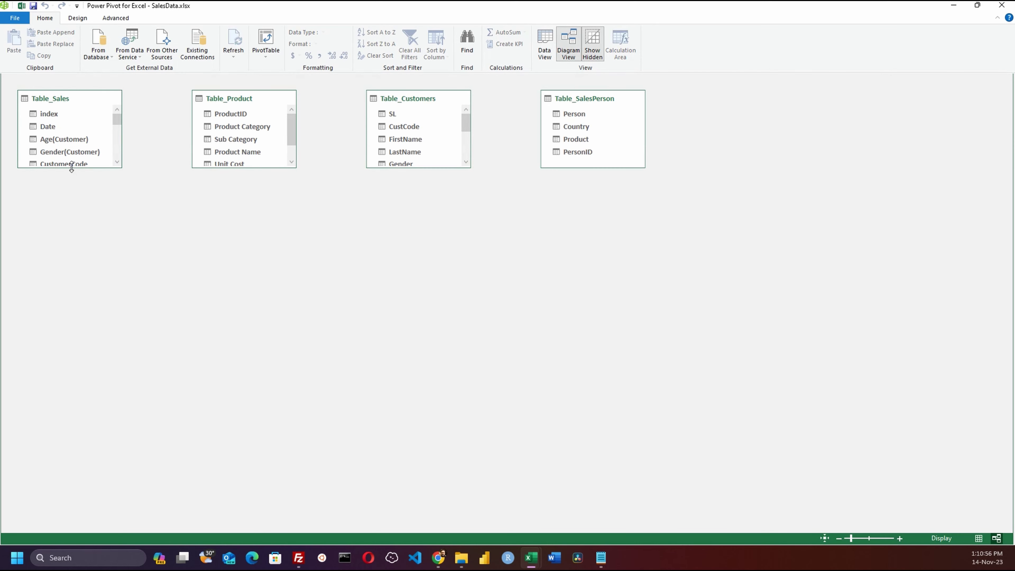
{"action": "left_click_drag", "start_coordinate": [72, 167], "coordinate": [71, 468]}
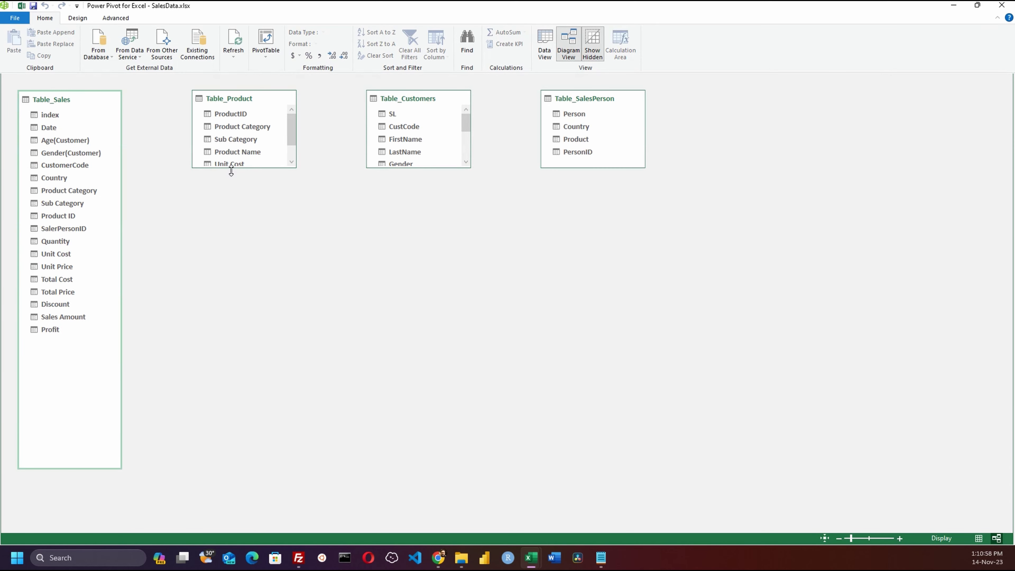
Step: Link ProductID, CustCode and PersonID to Table_Sales' Product ID, CustomerCode and SalerPersonID
{"action": "left_click_drag", "start_coordinate": [231, 170], "coordinate": [230, 457]}
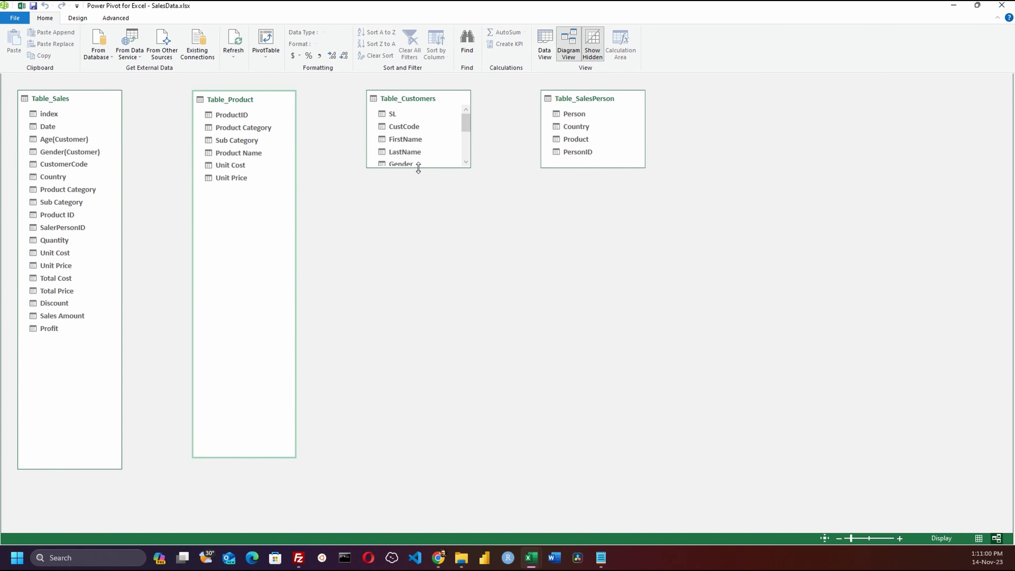
{"action": "left_click_drag", "start_coordinate": [419, 167], "coordinate": [445, 433]}
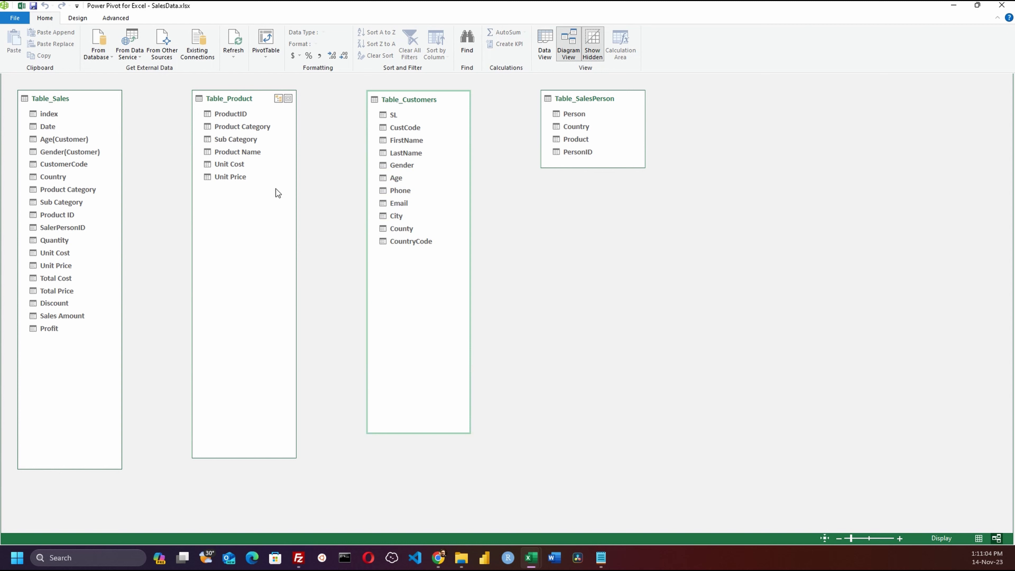
{"action": "left_click", "coordinate": [247, 114]}
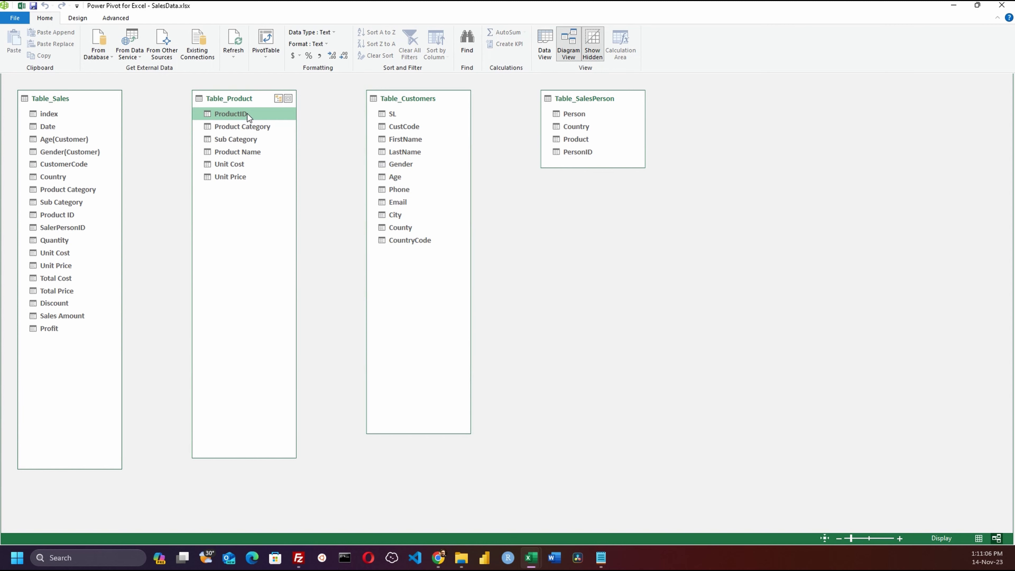
{"action": "left_click_drag", "start_coordinate": [247, 113], "coordinate": [57, 215]}
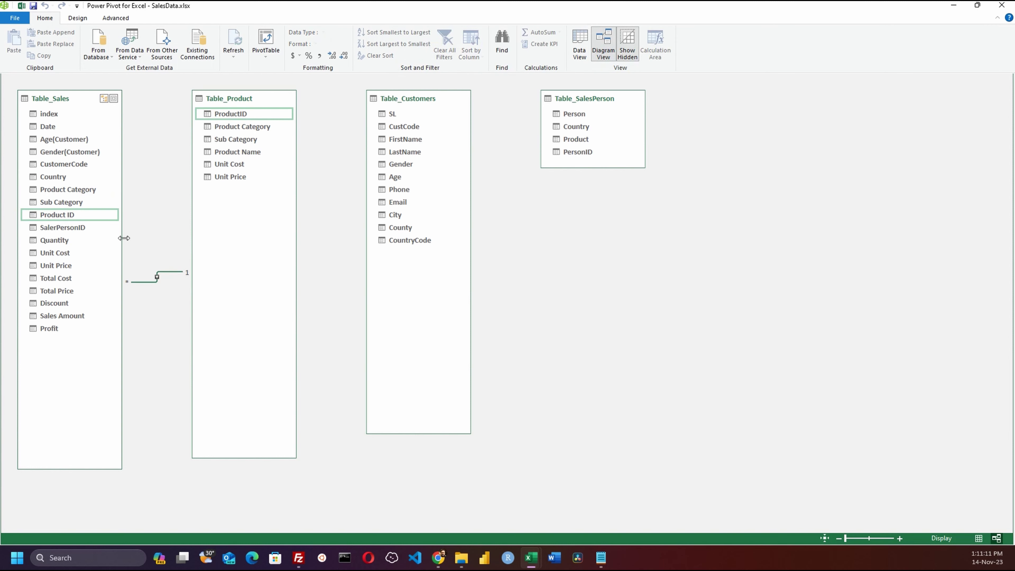
{"action": "left_click", "coordinate": [415, 129]}
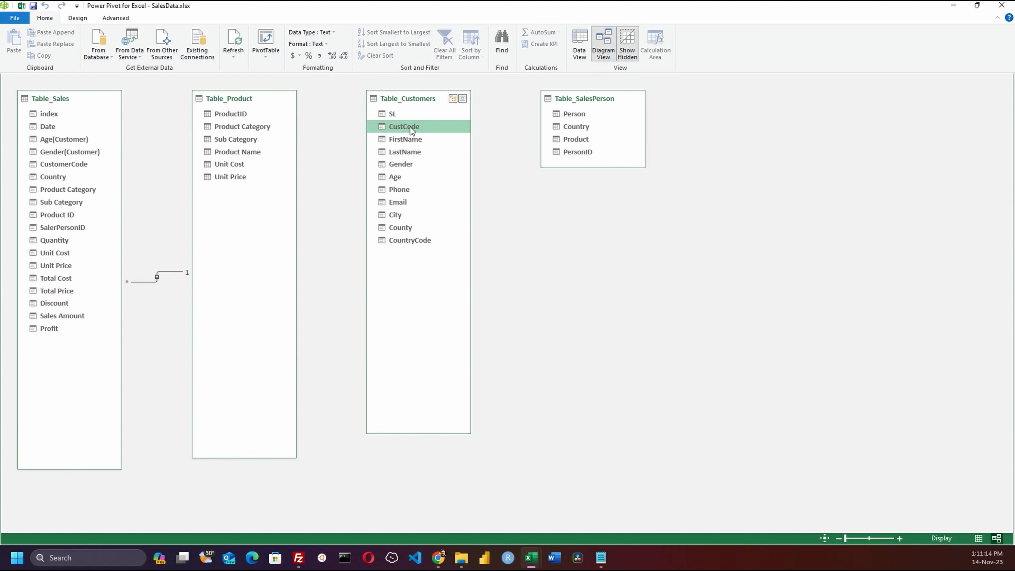
{"action": "left_click_drag", "start_coordinate": [410, 128], "coordinate": [70, 168]}
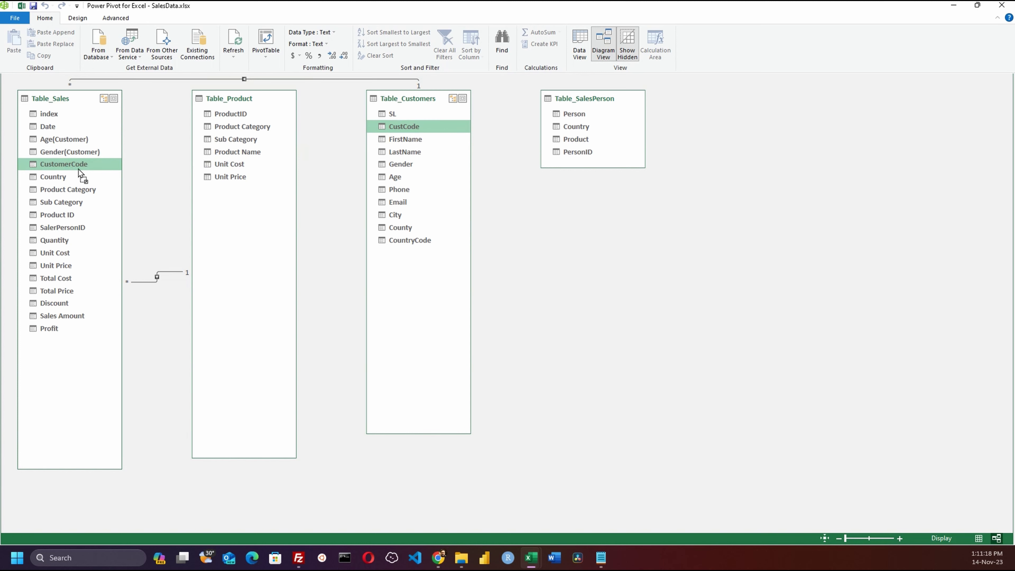
{"action": "left_click", "coordinate": [582, 152]}
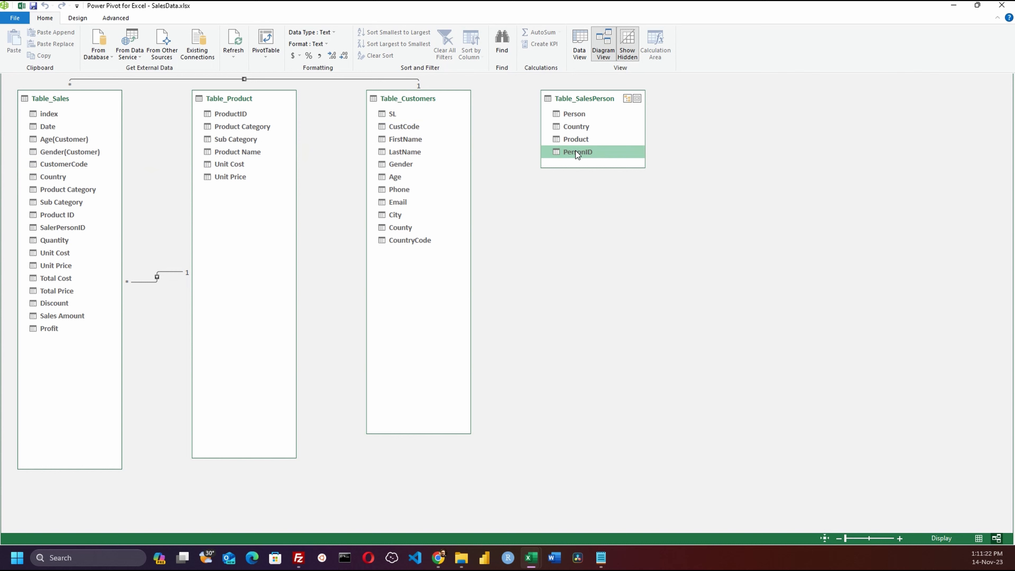
{"action": "left_click_drag", "start_coordinate": [576, 151], "coordinate": [68, 231]}
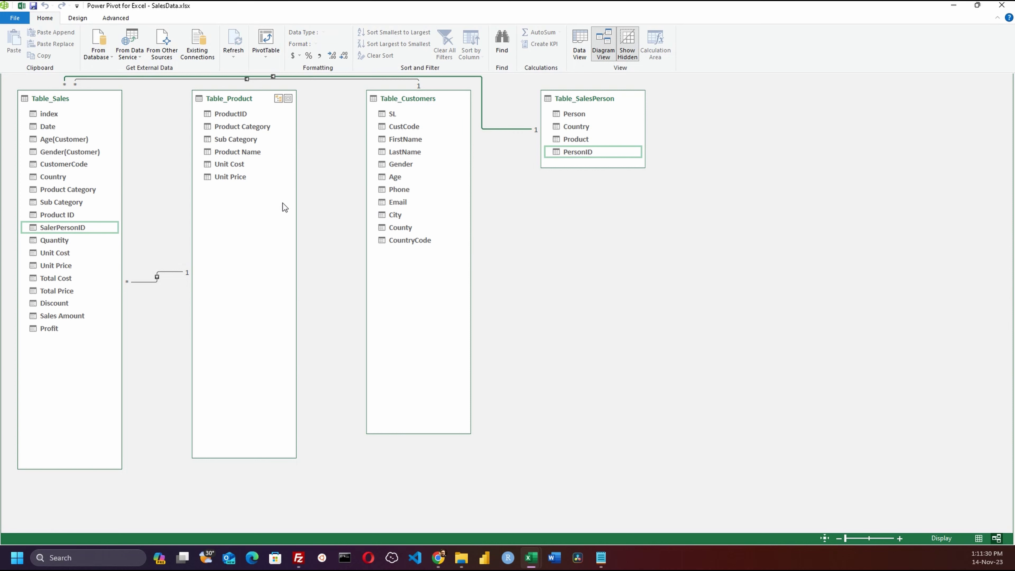
{"action": "left_click", "coordinate": [158, 280]}
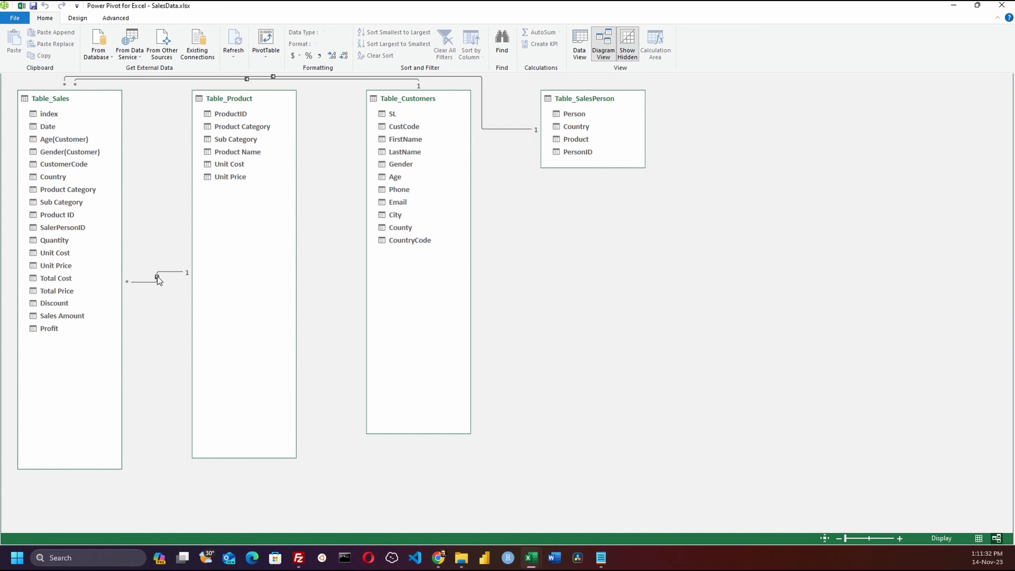
{"action": "double_click", "coordinate": [158, 280]}
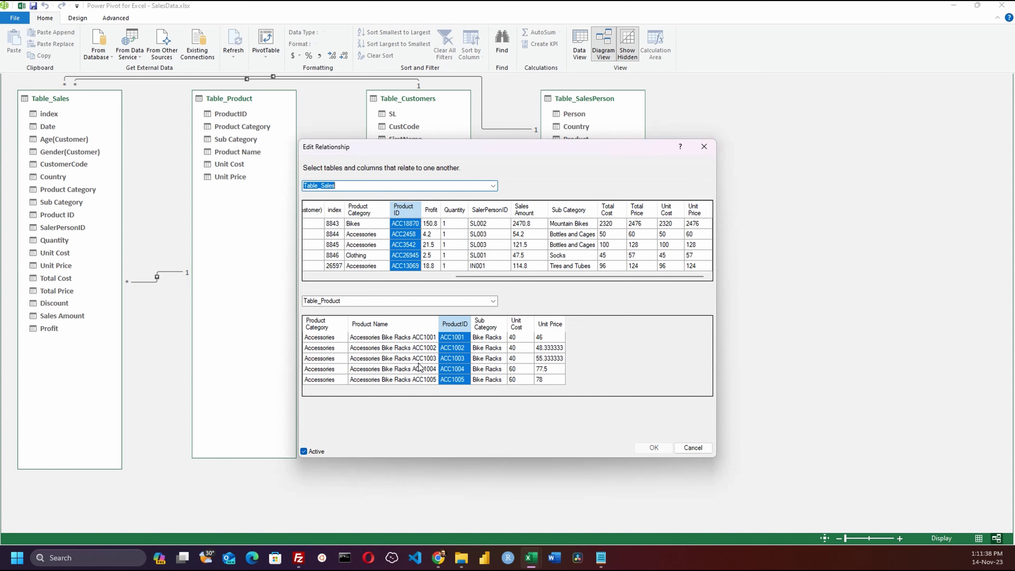
{"action": "left_click", "coordinate": [697, 450]}
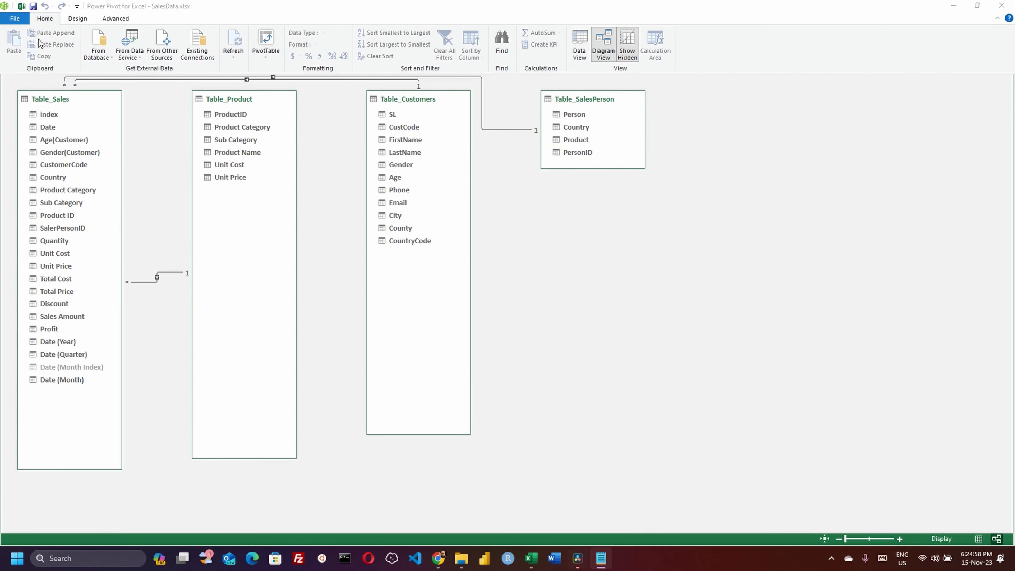
Step: Close Power Pivot and insert a new Sheet1 at the front of the workbook
{"action": "left_click", "coordinate": [1004, 8]}
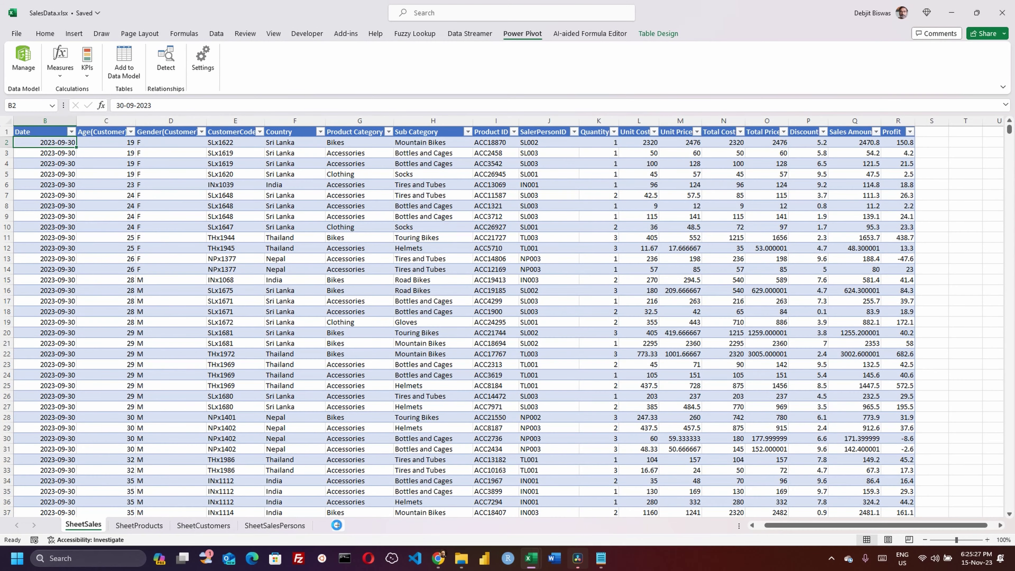
{"action": "left_click", "coordinate": [336, 525]}
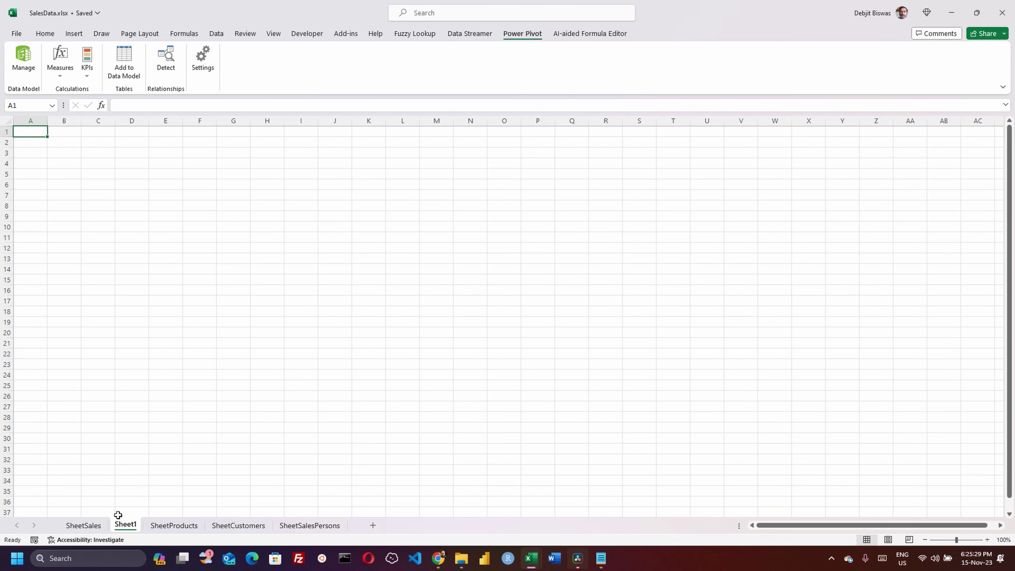
{"action": "left_click_drag", "start_coordinate": [122, 526], "coordinate": [49, 532]}
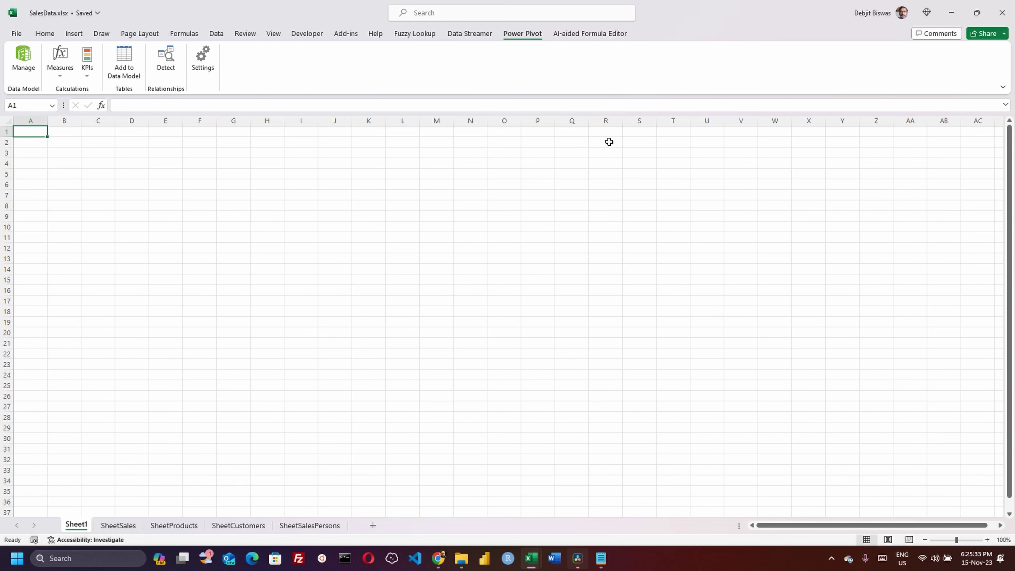
Step: Turn off gridlines on Sheet1 and reopen the Power Pivot data model
{"action": "left_click", "coordinate": [274, 34]}
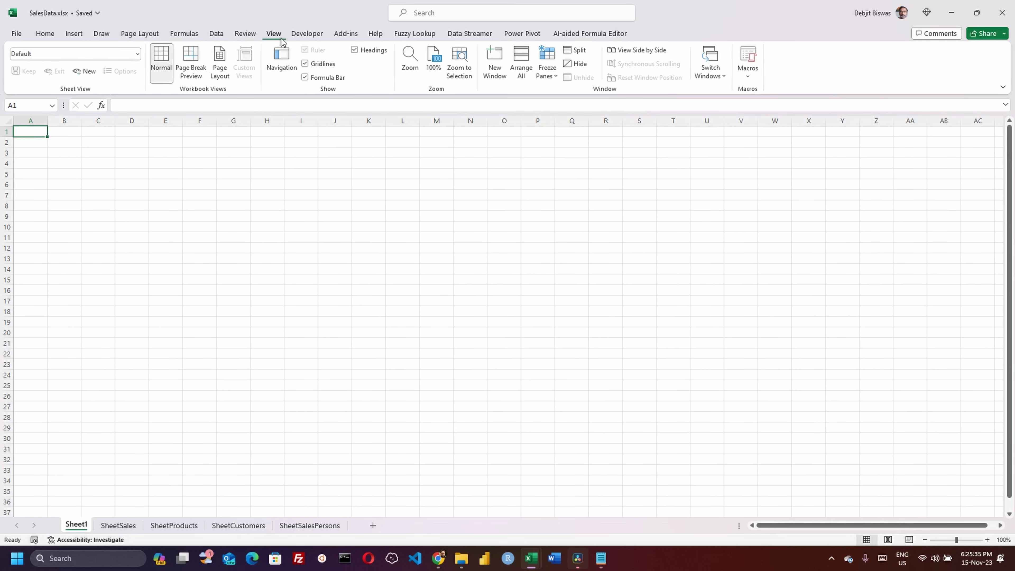
{"action": "left_click", "coordinate": [323, 65]}
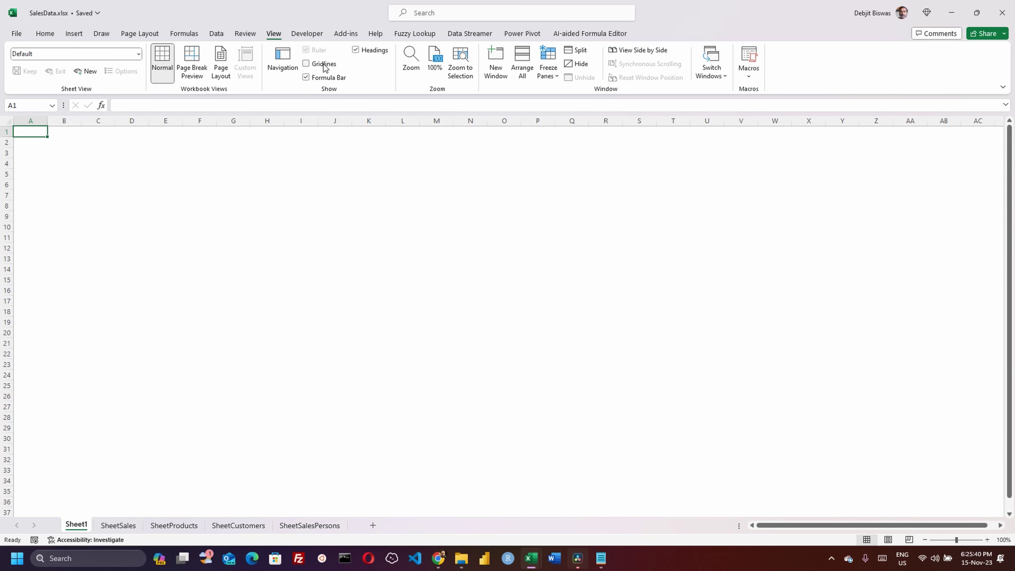
{"action": "left_click", "coordinate": [53, 162]}
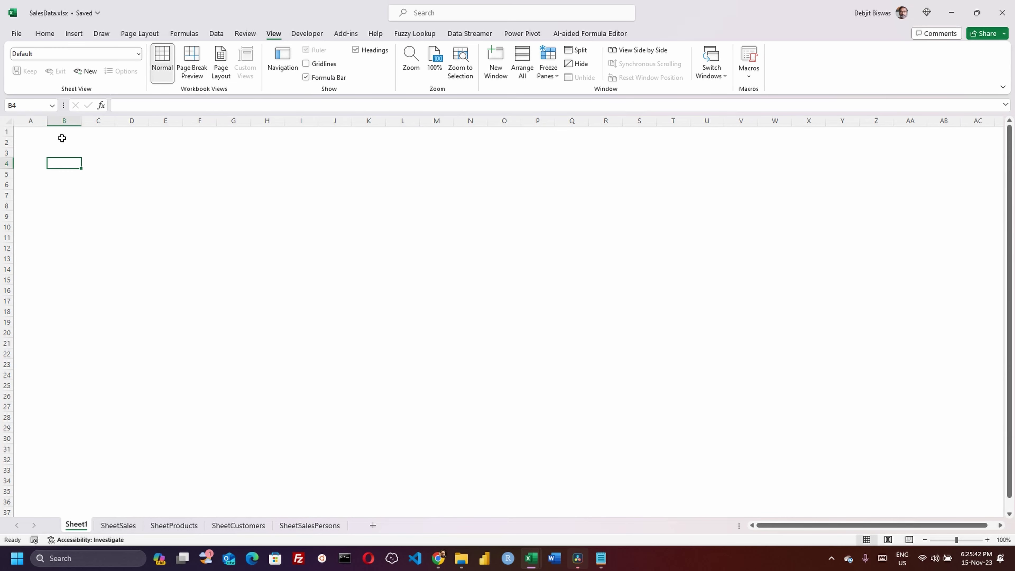
{"action": "left_click", "coordinate": [55, 144]}
{"action": "left_click", "coordinate": [30, 135]}
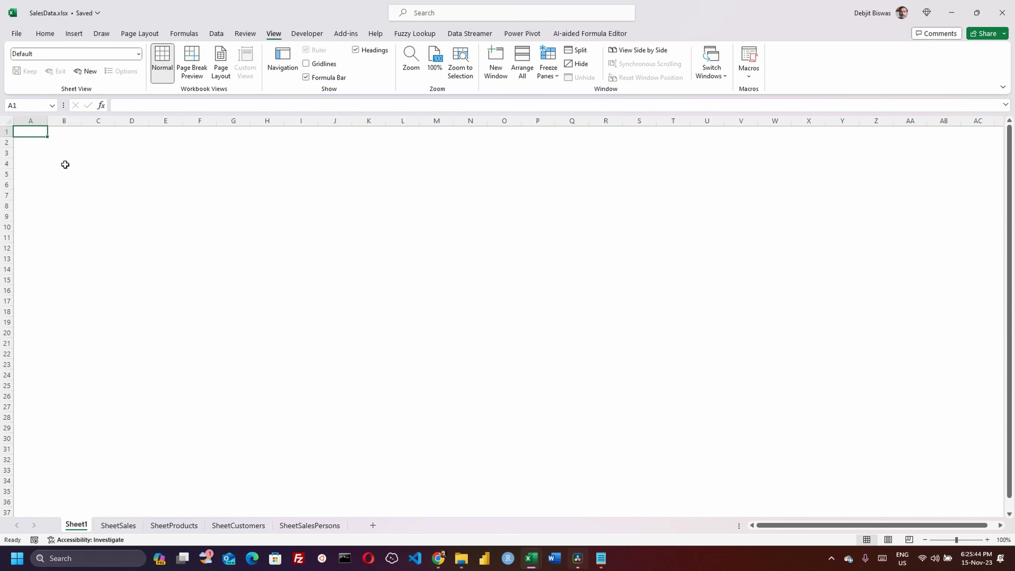
{"action": "left_click", "coordinate": [57, 184]}
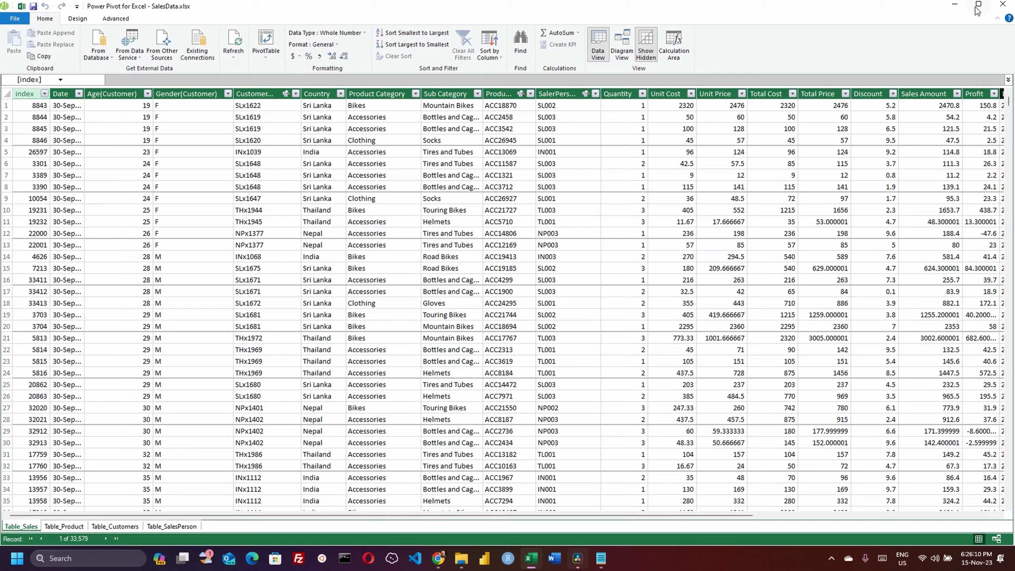
Step: Create a plain PivotTable from the data model on the existing worksheet at Sheet1!$A$4
{"action": "left_click", "coordinate": [977, 6]}
{"action": "left_click_drag", "start_coordinate": [717, 66], "coordinate": [748, 52]}
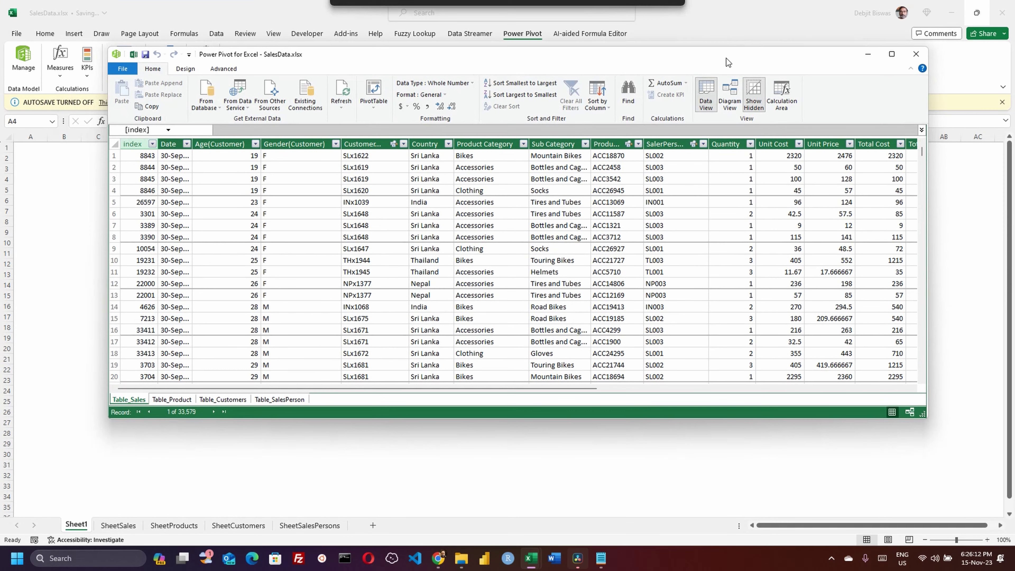
{"action": "left_click", "coordinate": [373, 109]}
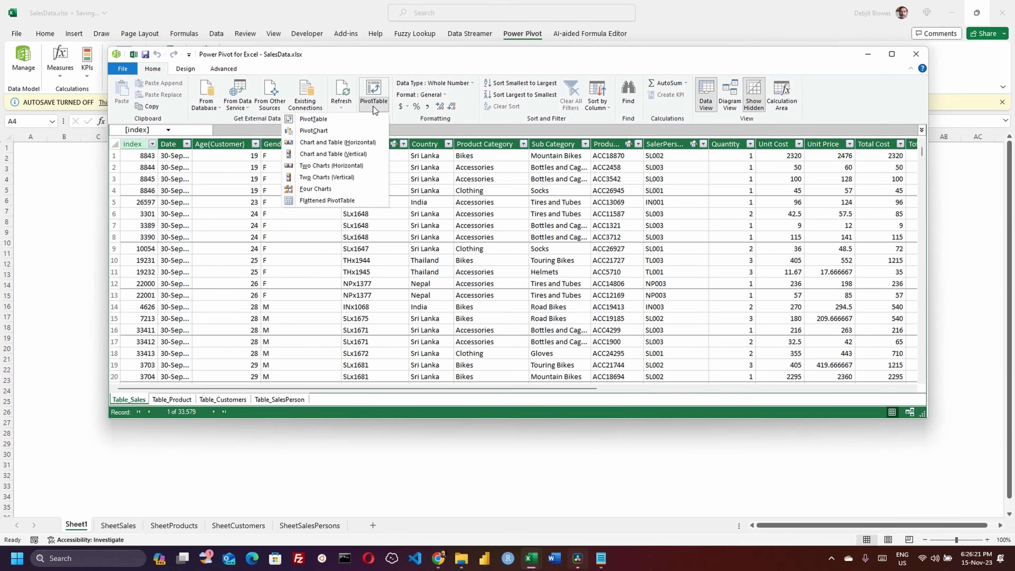
{"action": "left_click", "coordinate": [348, 116]}
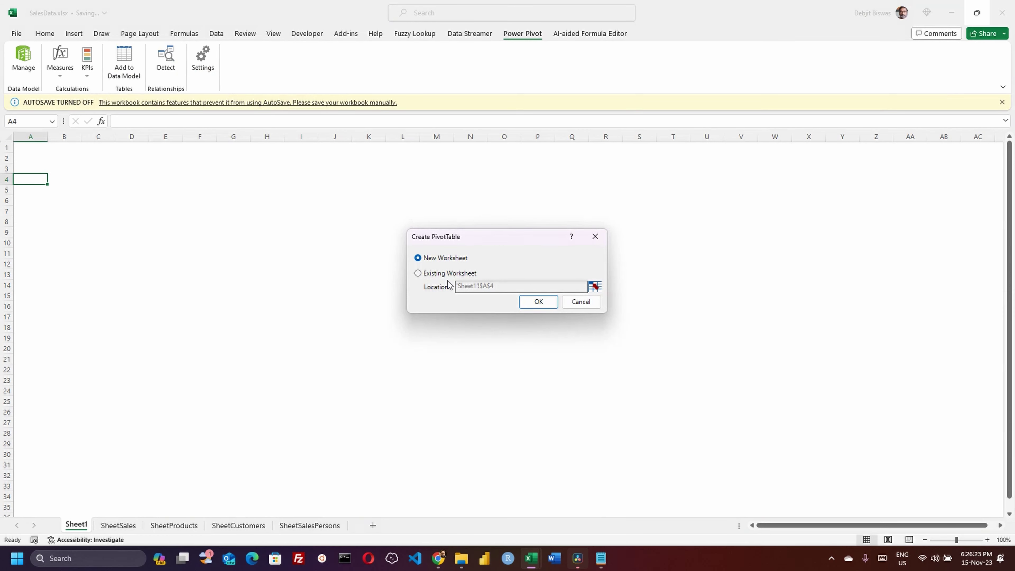
{"action": "left_click", "coordinate": [436, 274]}
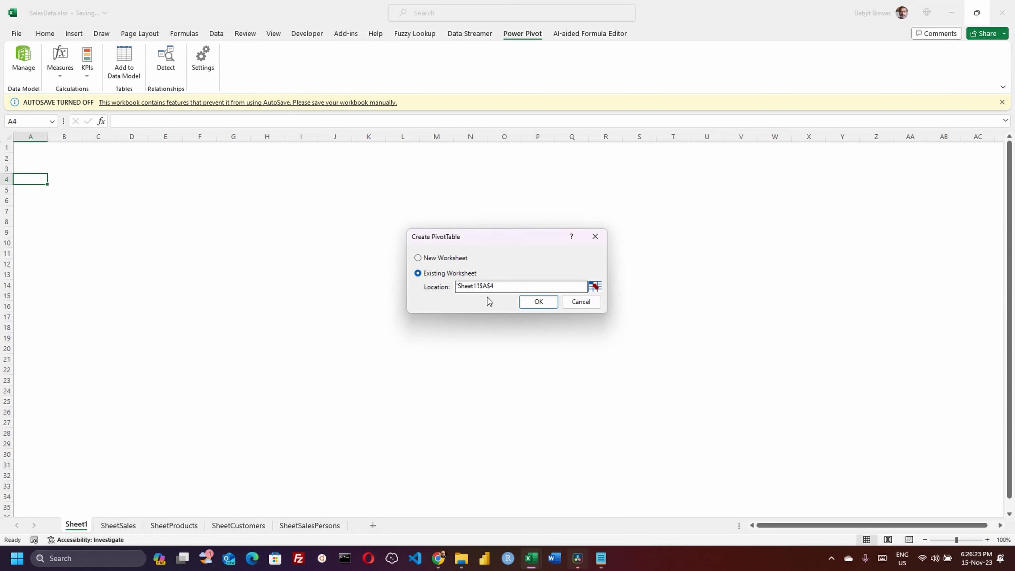
{"action": "left_click", "coordinate": [551, 303]}
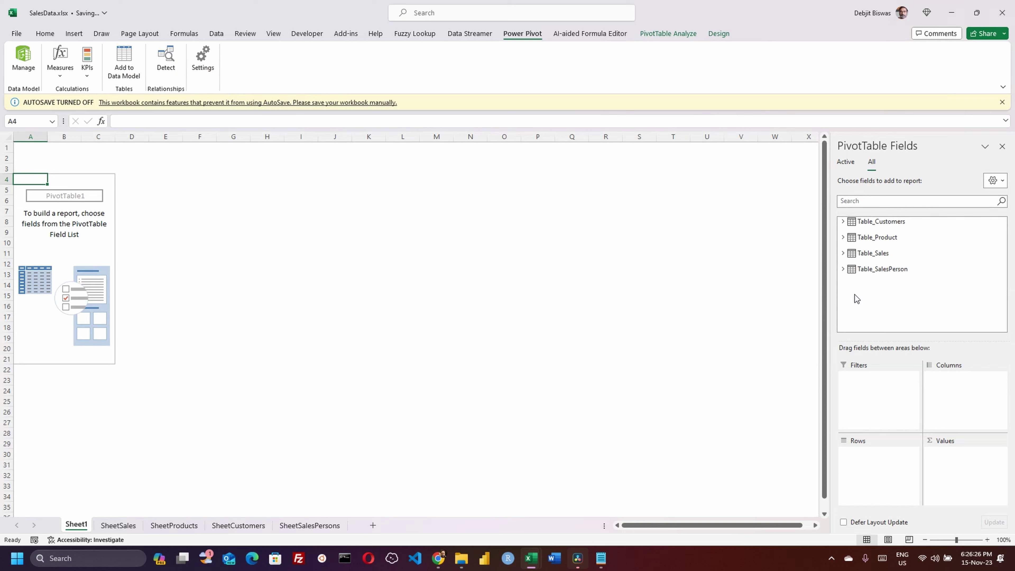
Step: Put Table_Sales' Sales Amount into Values for a 21685723.7 total, then reopen Power Pivot
{"action": "left_click", "coordinate": [843, 253]}
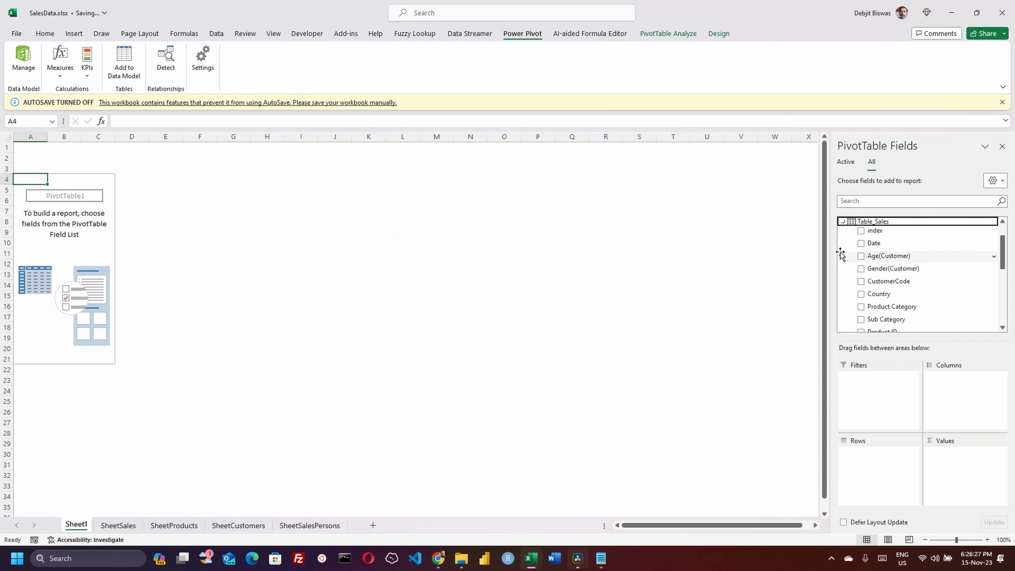
{"action": "scroll", "coordinate": [966, 284], "scroll_direction": "down", "scroll_amount": 5}
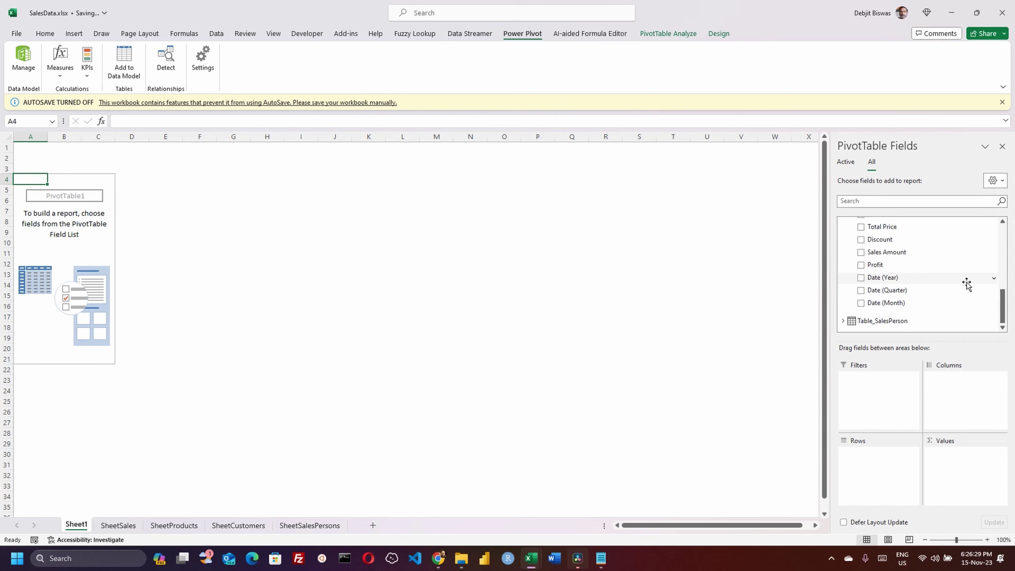
{"action": "left_click_drag", "start_coordinate": [892, 253], "coordinate": [963, 457]}
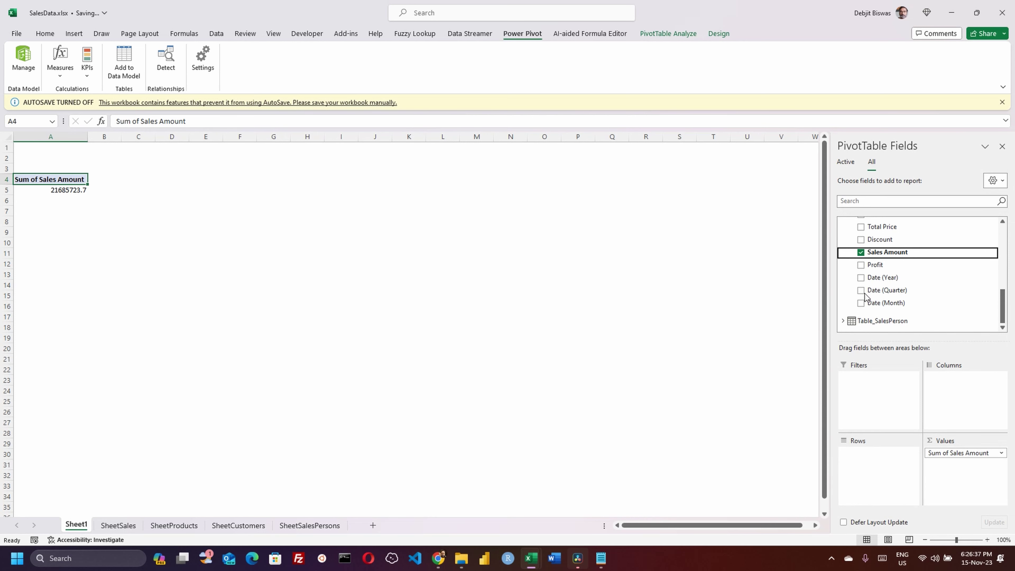
{"action": "left_click", "coordinate": [67, 189]}
{"action": "left_click", "coordinate": [23, 60]}
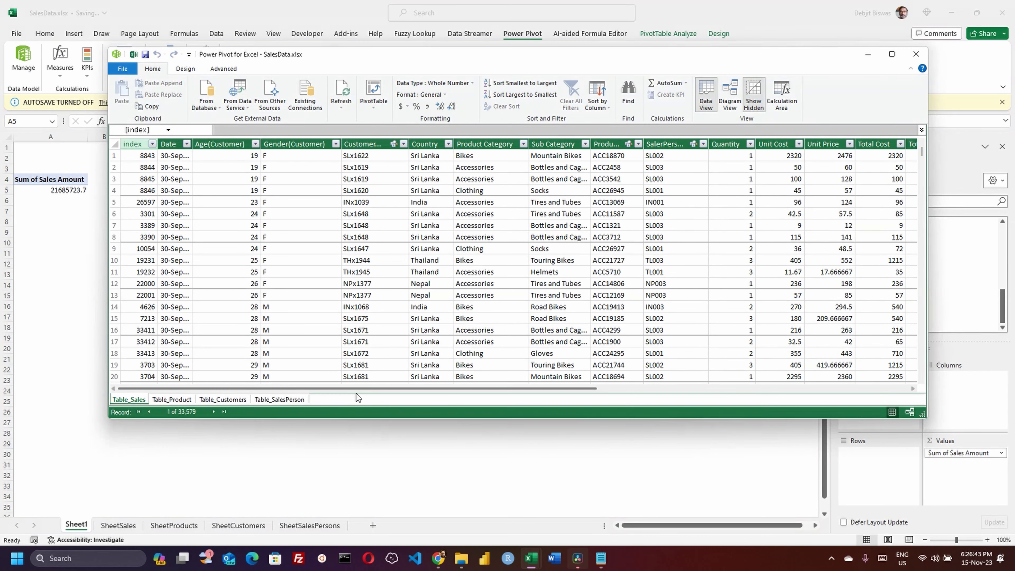
Step: Format Unit Cost and Unit Price as US dollar currency with decimals removed
{"action": "left_click_drag", "start_coordinate": [410, 389], "coordinate": [720, 389]}
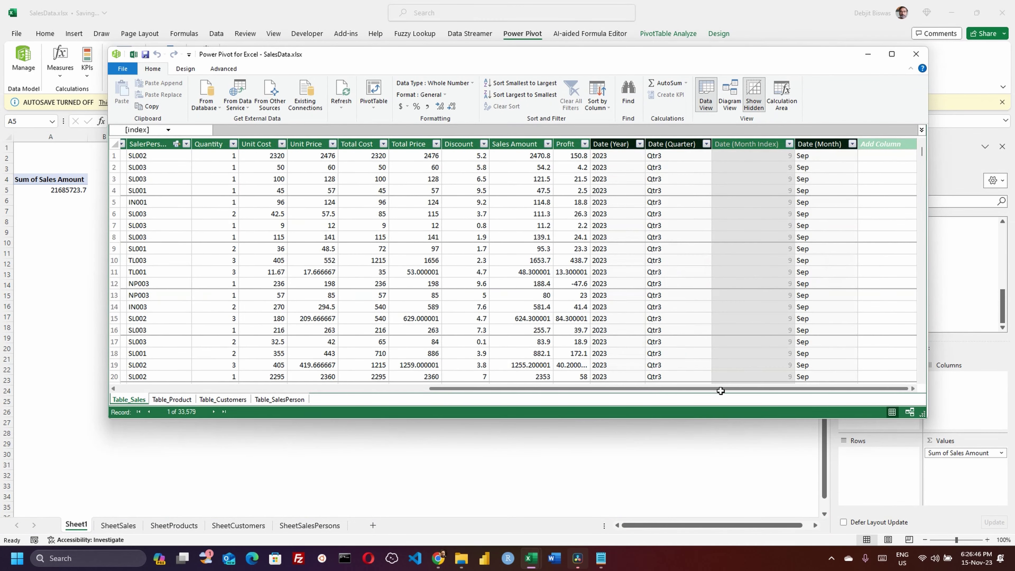
{"action": "left_click", "coordinate": [258, 144]}
{"action": "left_click", "coordinate": [399, 107]}
{"action": "left_click", "coordinate": [365, 119]}
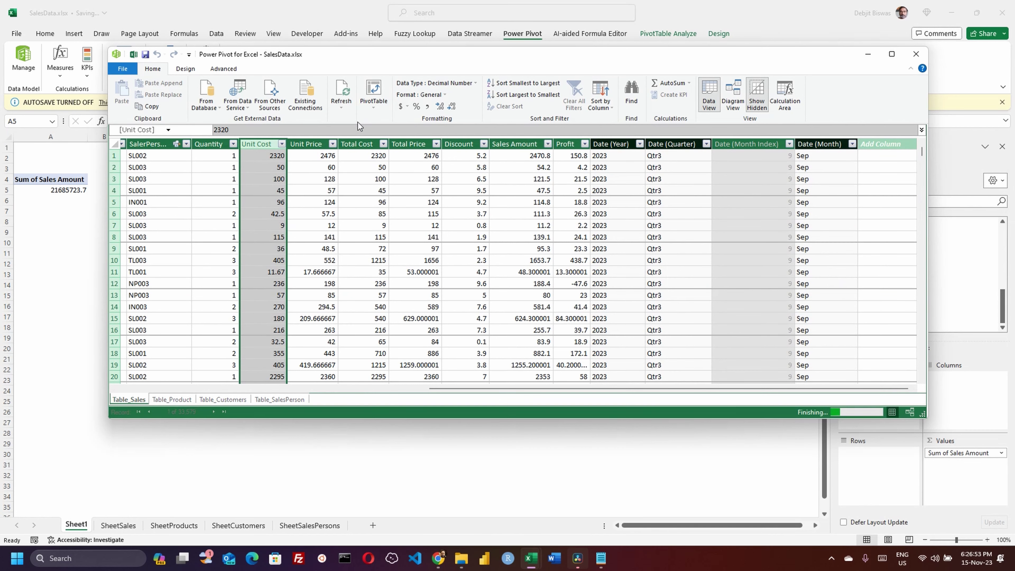
{"action": "left_click", "coordinate": [306, 145]}
{"action": "left_click", "coordinate": [402, 105]}
{"action": "left_click", "coordinate": [373, 119]}
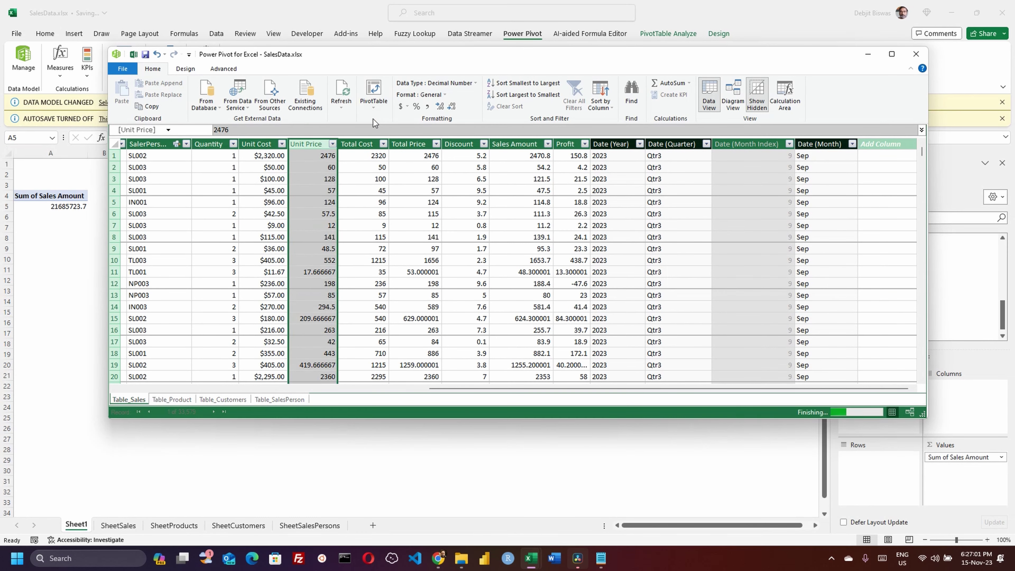
{"action": "left_click", "coordinate": [452, 106]}
{"action": "left_click", "coordinate": [452, 106]}
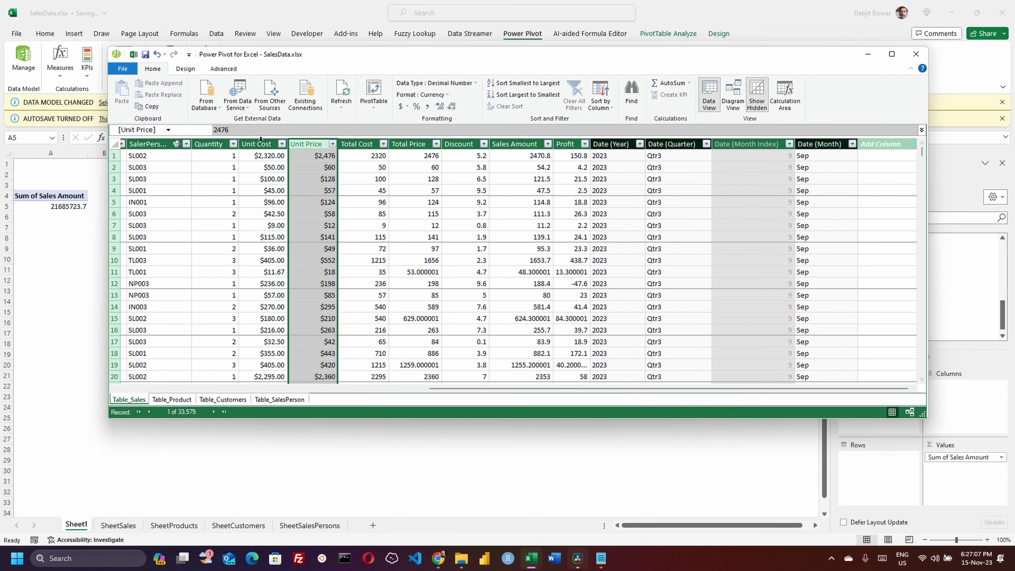
{"action": "left_click", "coordinate": [258, 144]}
{"action": "left_click", "coordinate": [451, 107]}
{"action": "left_click", "coordinate": [452, 107]}
Step: Format Total Cost and Total Price as US dollar currency with decimals removed
{"action": "left_click", "coordinate": [357, 145]}
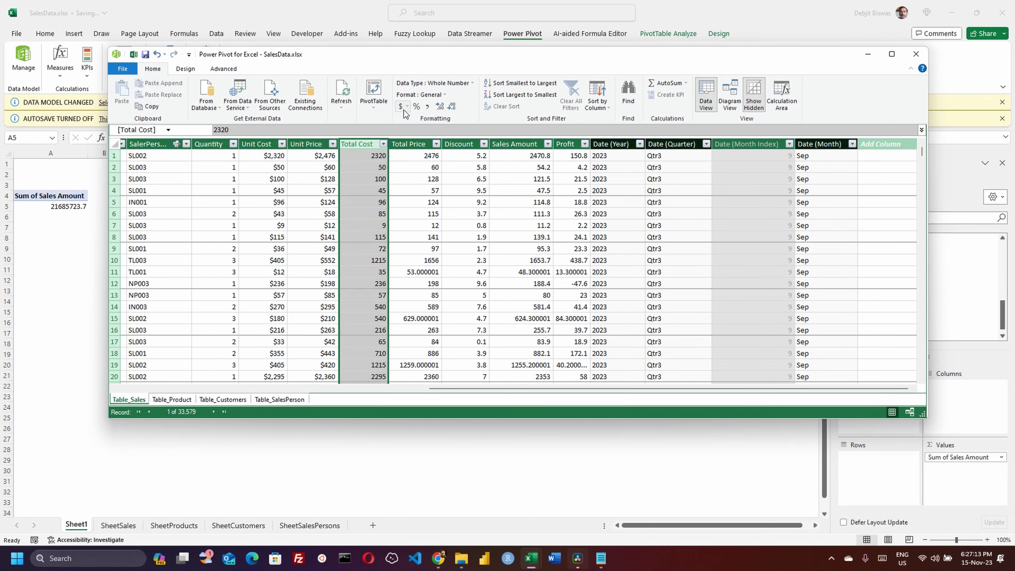
{"action": "left_click", "coordinate": [402, 105]}
{"action": "left_click", "coordinate": [373, 120]}
{"action": "left_click", "coordinate": [452, 107]}
{"action": "left_click", "coordinate": [451, 107]}
{"action": "left_click", "coordinate": [409, 145]}
{"action": "left_click", "coordinate": [402, 106]}
{"action": "left_click", "coordinate": [373, 119]}
{"action": "left_click", "coordinate": [453, 106]}
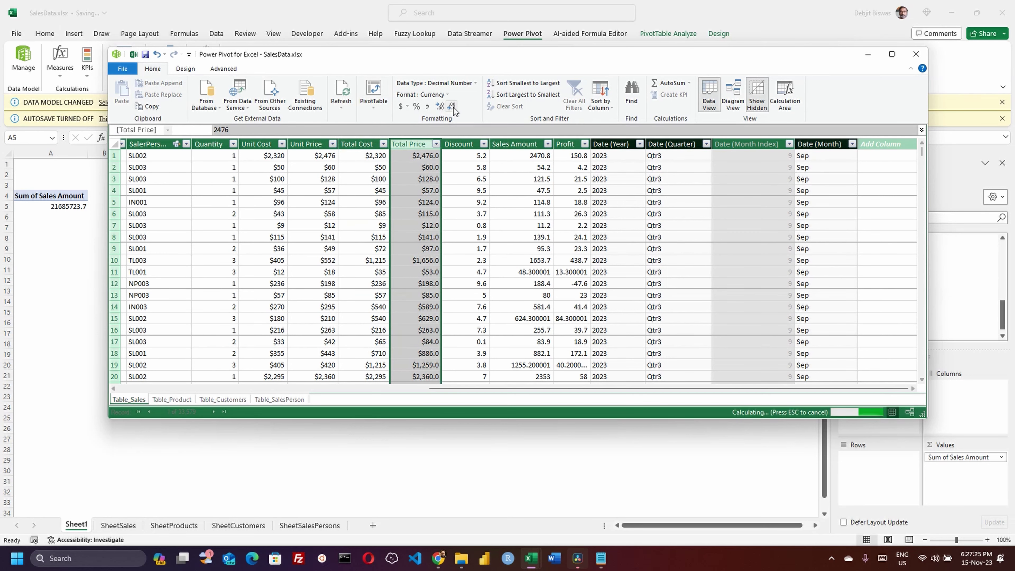
{"action": "left_click", "coordinate": [452, 106]}
Step: Format Discount (two decimals), Sales Amount and Profit as US dollar currency, then close Power Pivot
{"action": "left_click", "coordinate": [459, 145]}
{"action": "left_click", "coordinate": [402, 106]}
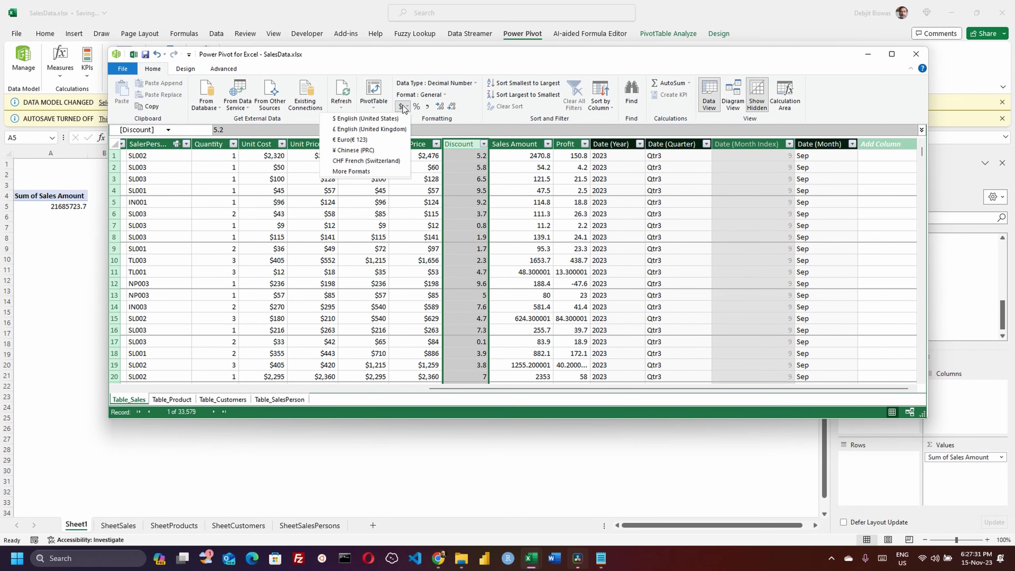
{"action": "left_click", "coordinate": [373, 119]}
{"action": "left_click", "coordinate": [454, 106]}
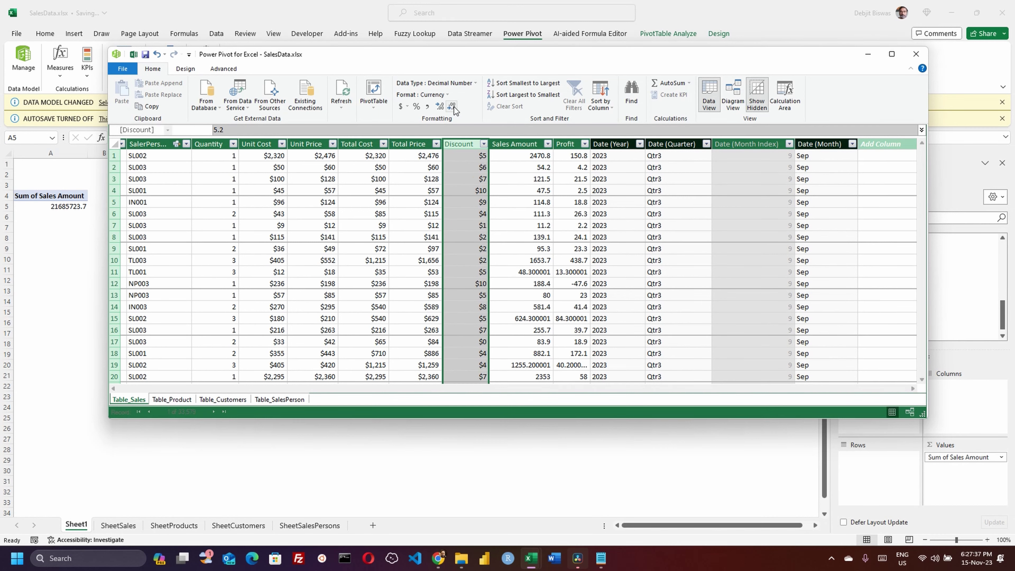
{"action": "left_click", "coordinate": [439, 107]}
{"action": "left_click", "coordinate": [513, 143]}
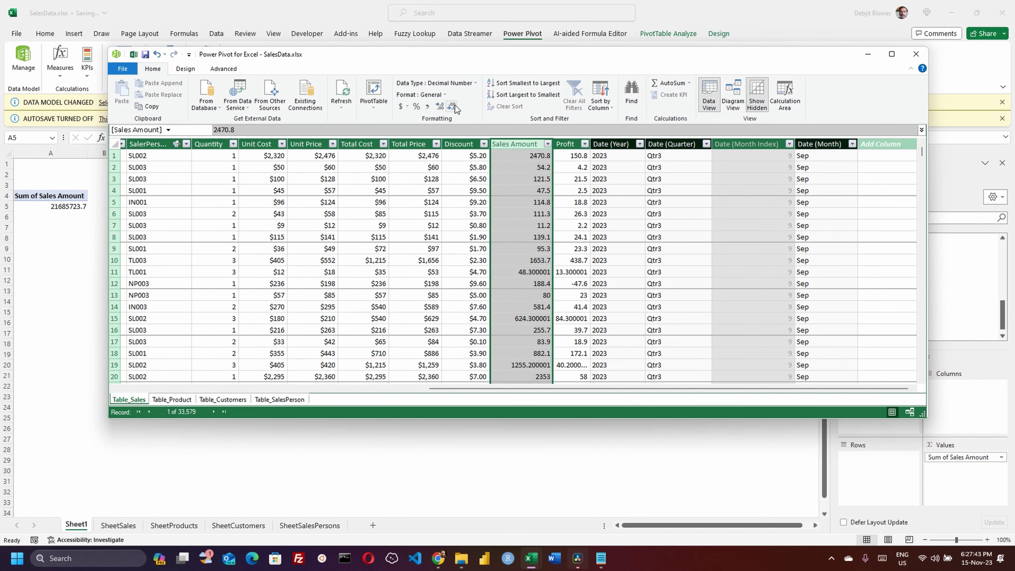
{"action": "left_click", "coordinate": [438, 107]}
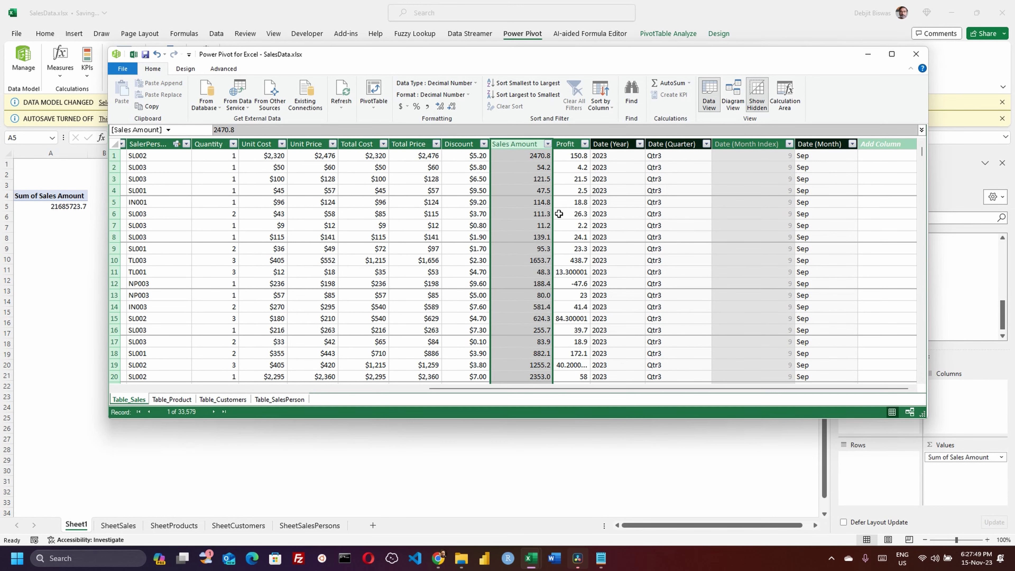
{"action": "left_click", "coordinate": [406, 106]}
{"action": "left_click", "coordinate": [382, 117]}
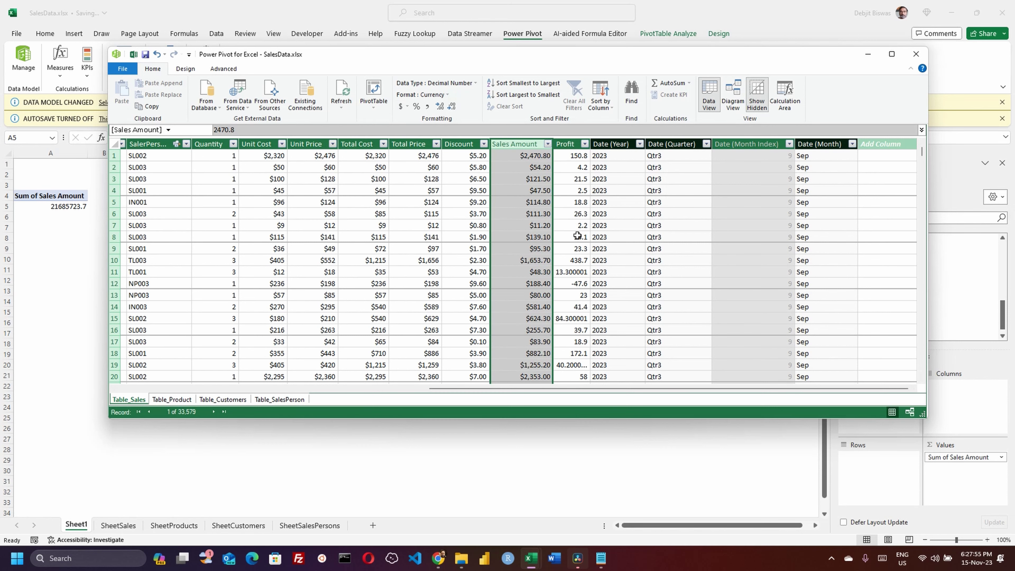
{"action": "left_click", "coordinate": [570, 144]}
{"action": "left_click", "coordinate": [406, 107]}
{"action": "left_click", "coordinate": [381, 115]}
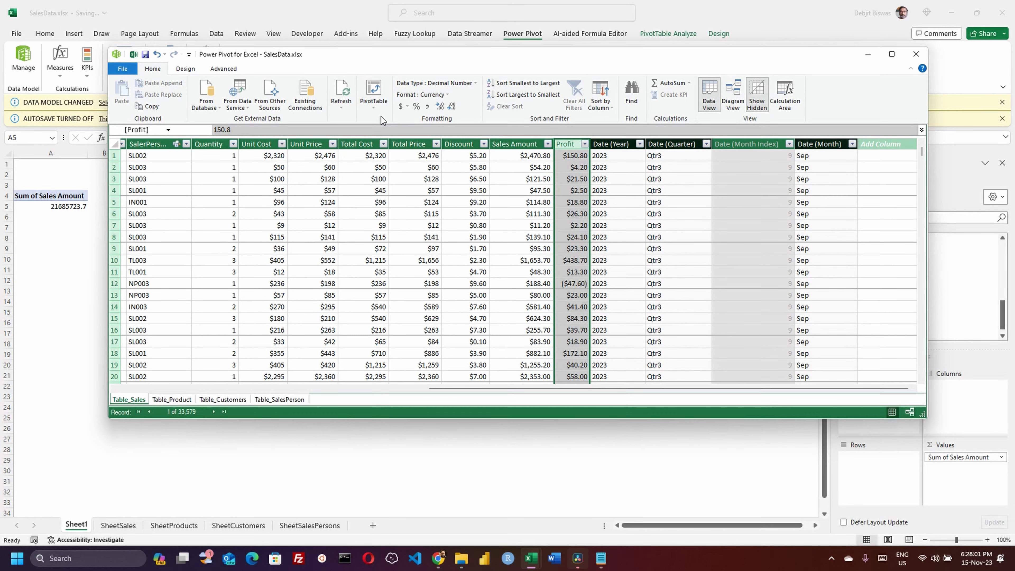
{"action": "left_click", "coordinate": [916, 54]}
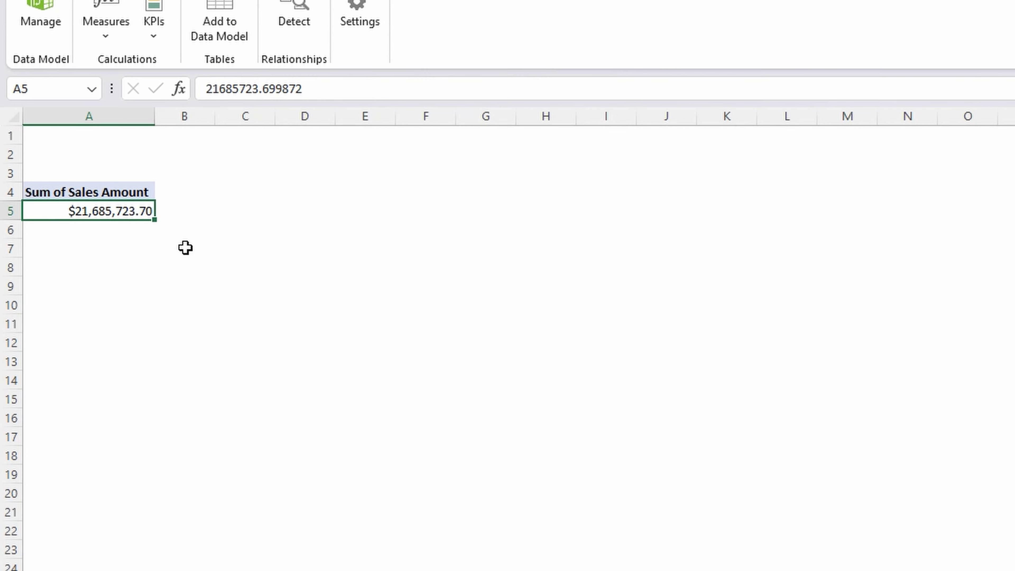
Step: Insert a Date timeline for the sales pivot and widen column A to match it
{"action": "left_click", "coordinate": [140, 138]}
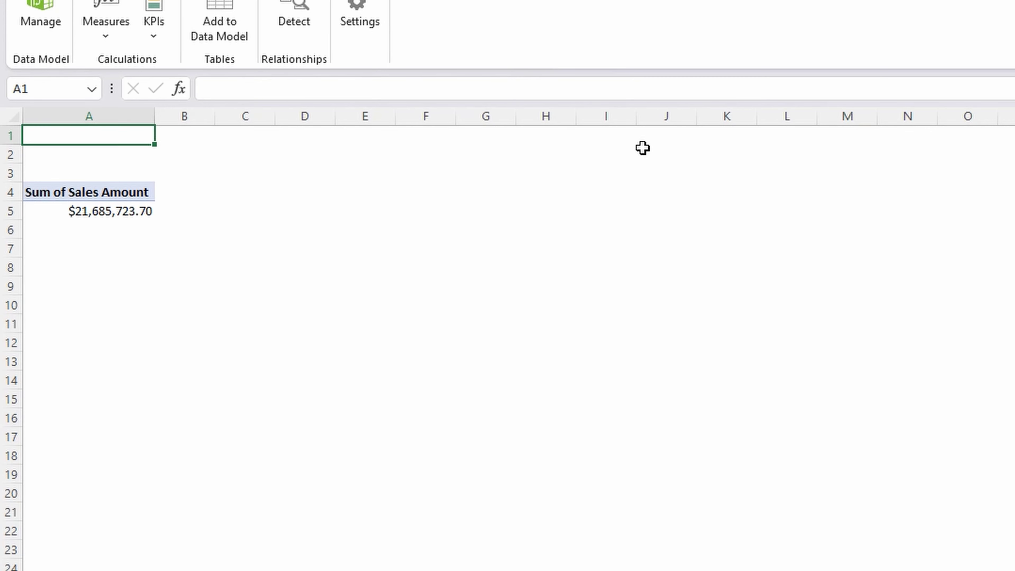
{"action": "left_click", "coordinate": [76, 194]}
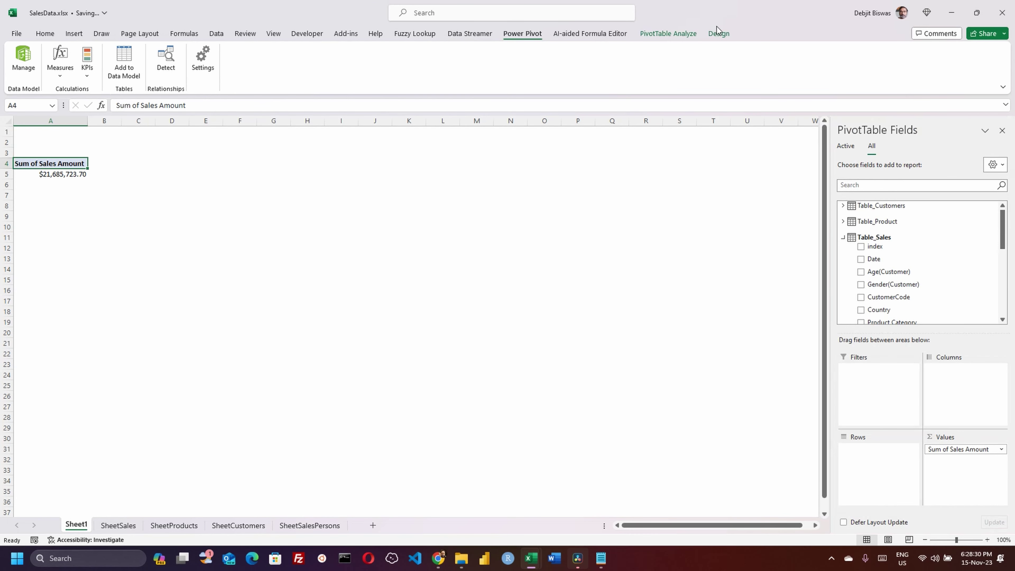
{"action": "left_click", "coordinate": [659, 35]}
{"action": "left_click", "coordinate": [349, 58]}
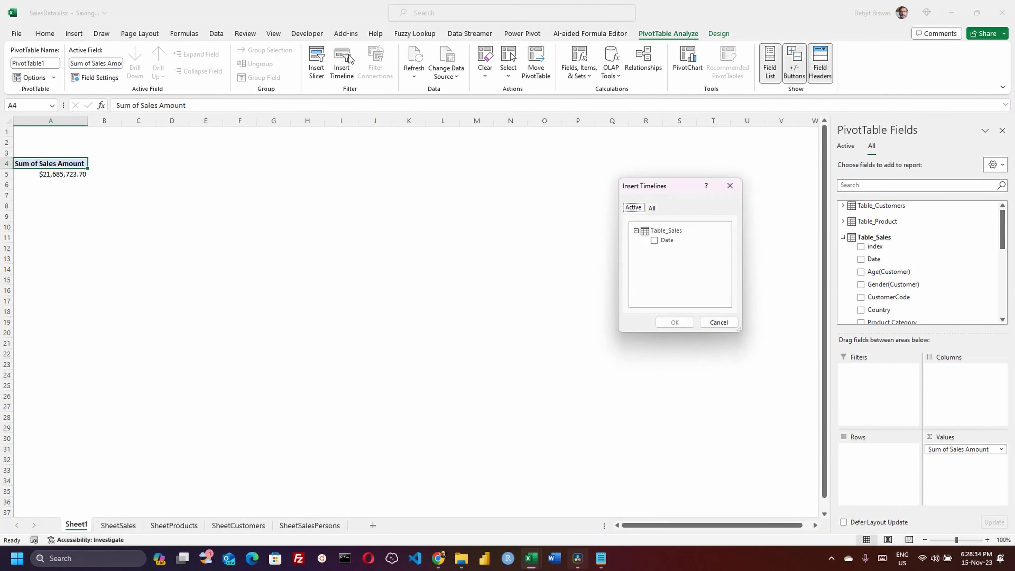
{"action": "left_click", "coordinate": [654, 241]}
{"action": "left_click", "coordinate": [674, 322]}
{"action": "left_click_drag", "start_coordinate": [397, 295], "coordinate": [110, 135]}
{"action": "key", "text": "ctrl+z"}
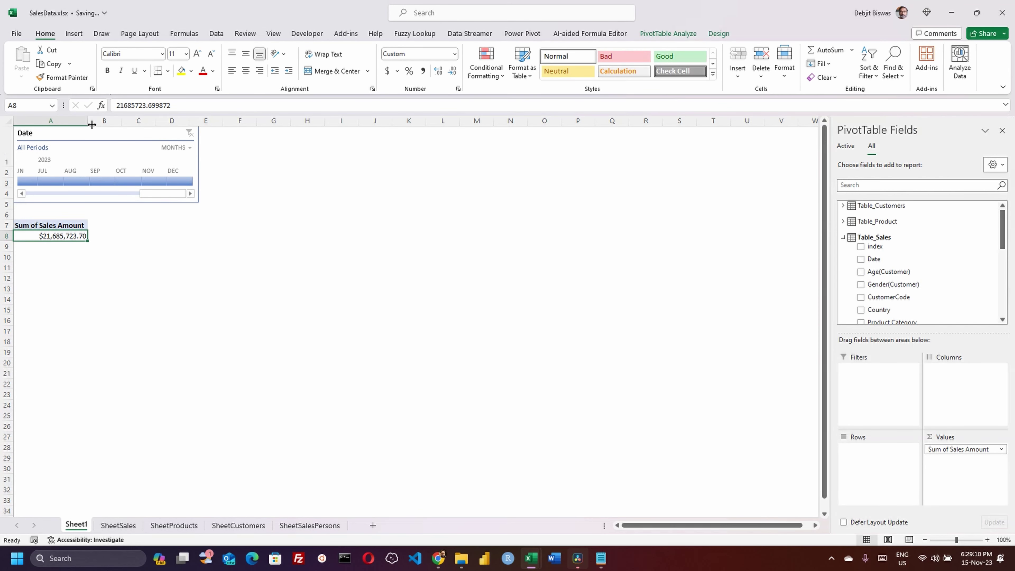
{"action": "left_click_drag", "start_coordinate": [92, 125], "coordinate": [197, 129]}
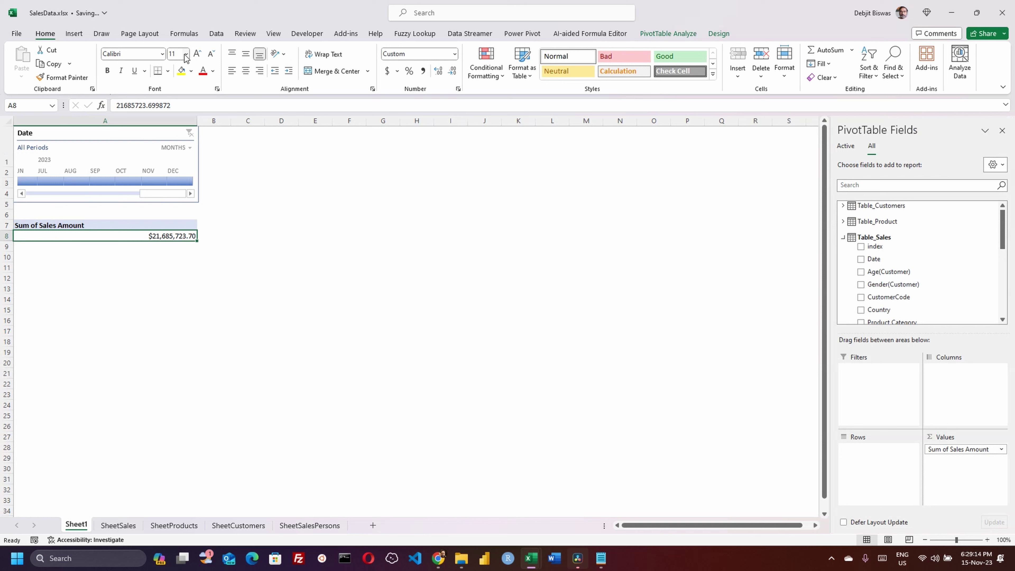
Step: Enlarge the pivot total's font and set the Sum of Sales Amount header to 14 pt, right-aligned
{"action": "left_click", "coordinate": [197, 53]}
{"action": "left_click", "coordinate": [197, 53]}
{"action": "left_click", "coordinate": [197, 53]}
{"action": "left_click", "coordinate": [197, 53]}
{"action": "key", "text": "Up"}
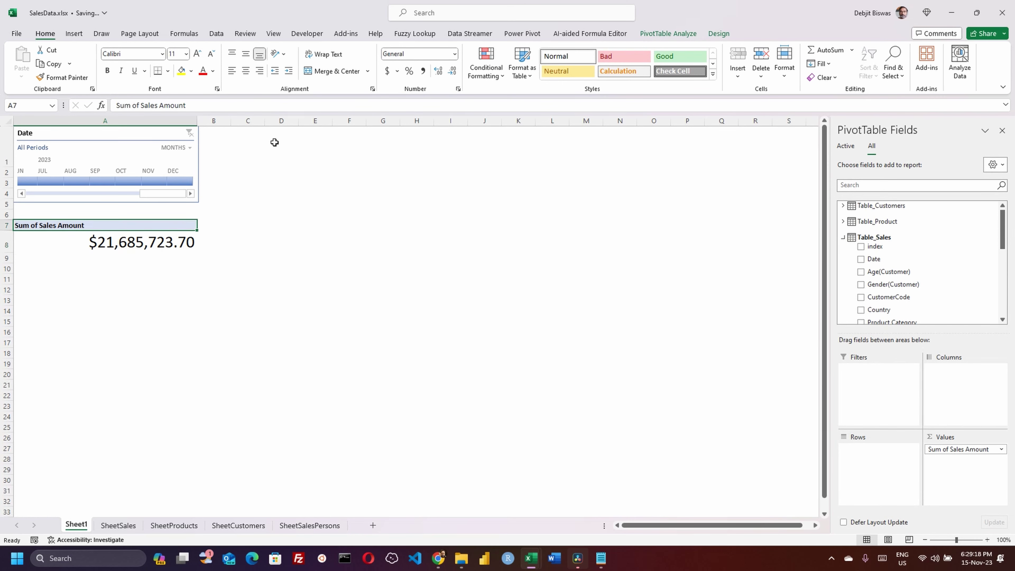
{"action": "left_click", "coordinate": [197, 54]}
{"action": "left_click", "coordinate": [198, 54]}
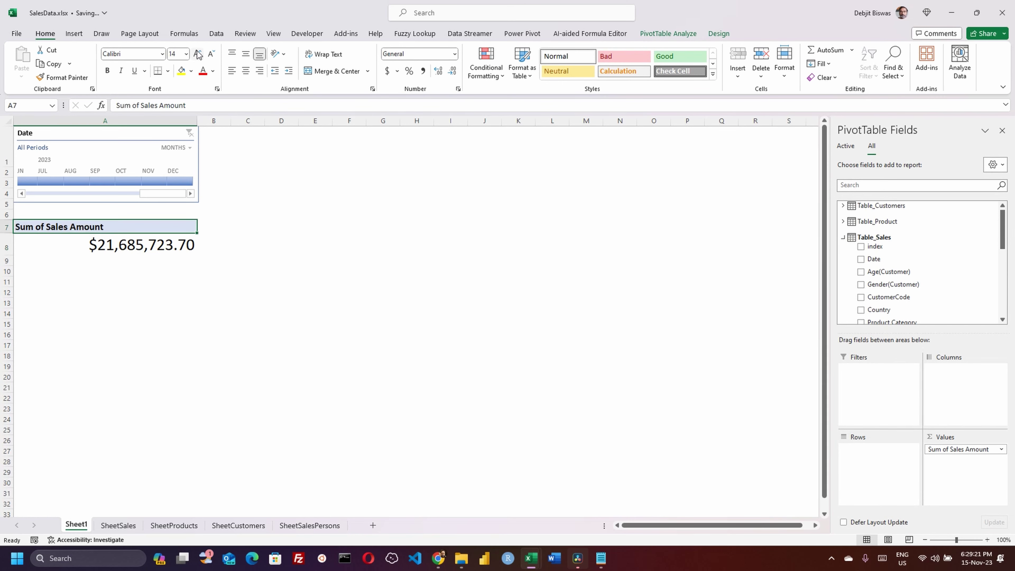
{"action": "left_click", "coordinate": [260, 70]}
Step: Remove the decimals so the pivot total reads $21,685,724
{"action": "left_click", "coordinate": [45, 250]}
{"action": "left_click", "coordinate": [75, 283]}
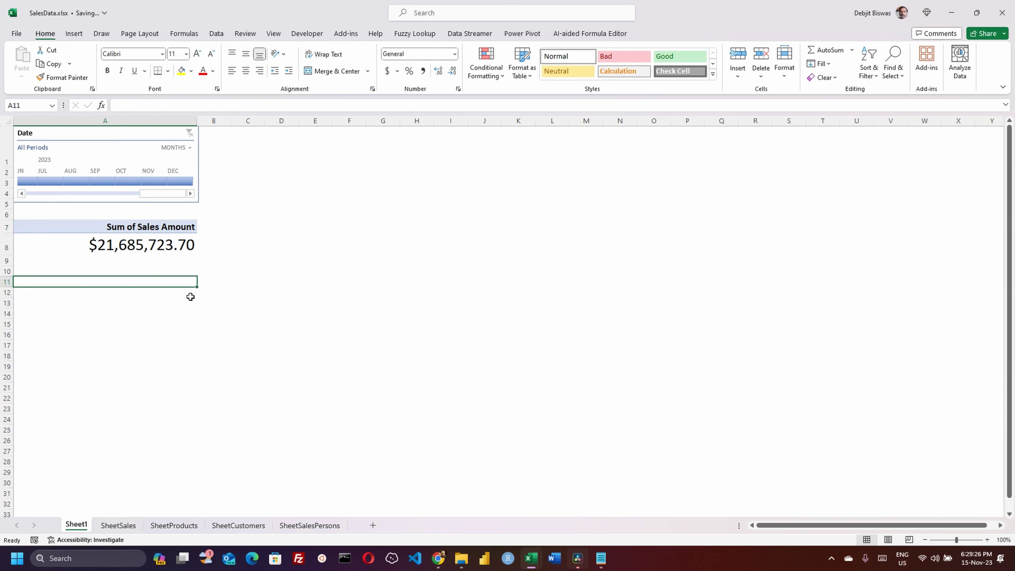
{"action": "left_click", "coordinate": [192, 244]}
{"action": "left_click", "coordinate": [452, 71]}
{"action": "left_click", "coordinate": [452, 71]}
{"action": "left_click", "coordinate": [16, 280]}
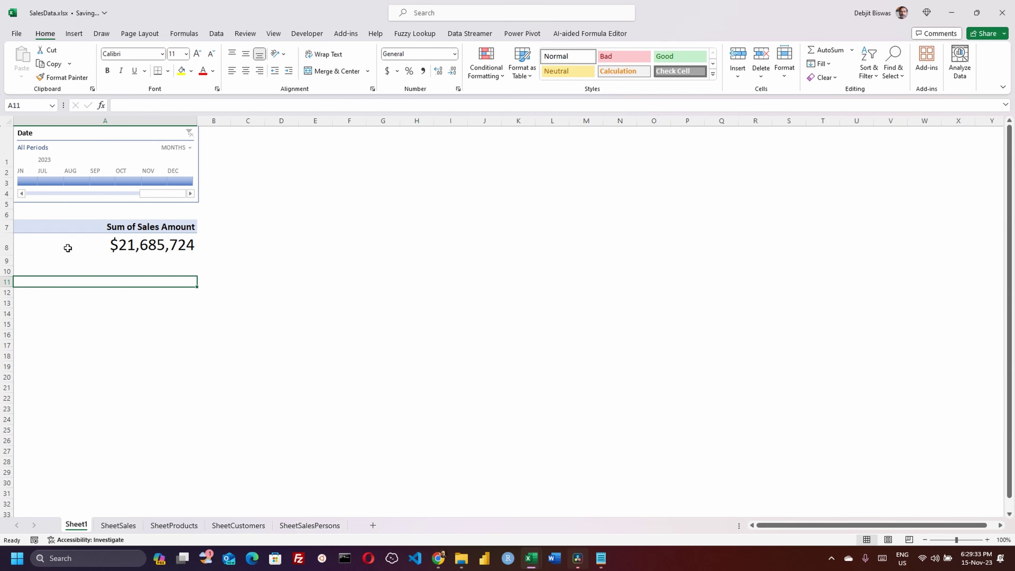
{"action": "left_click", "coordinate": [25, 231]}
{"action": "left_click", "coordinate": [23, 250]}
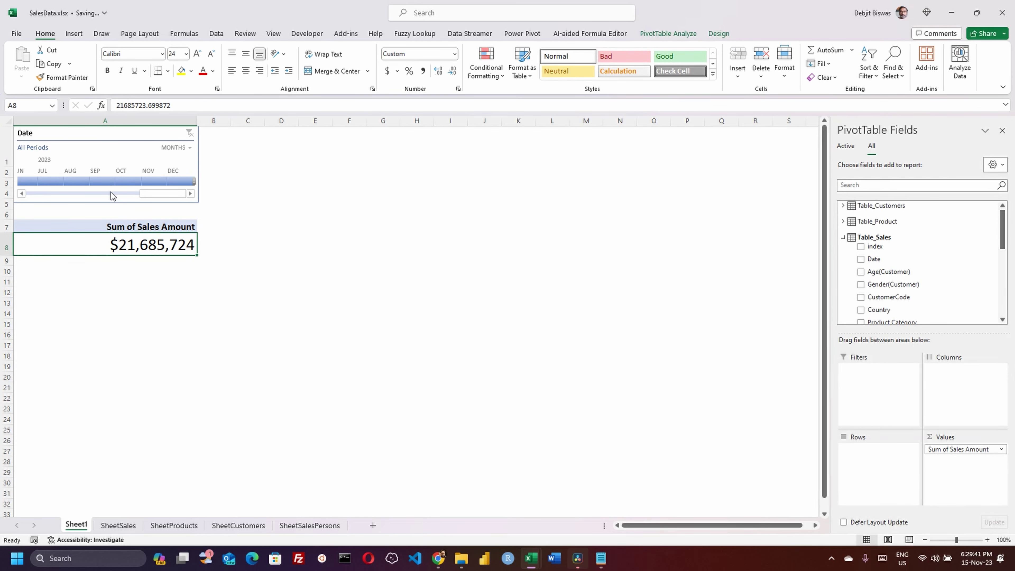
Step: Test the timeline by filtering to November and July 2023, then clear the date filter
{"action": "left_click", "coordinate": [146, 181]}
{"action": "left_click", "coordinate": [50, 181]}
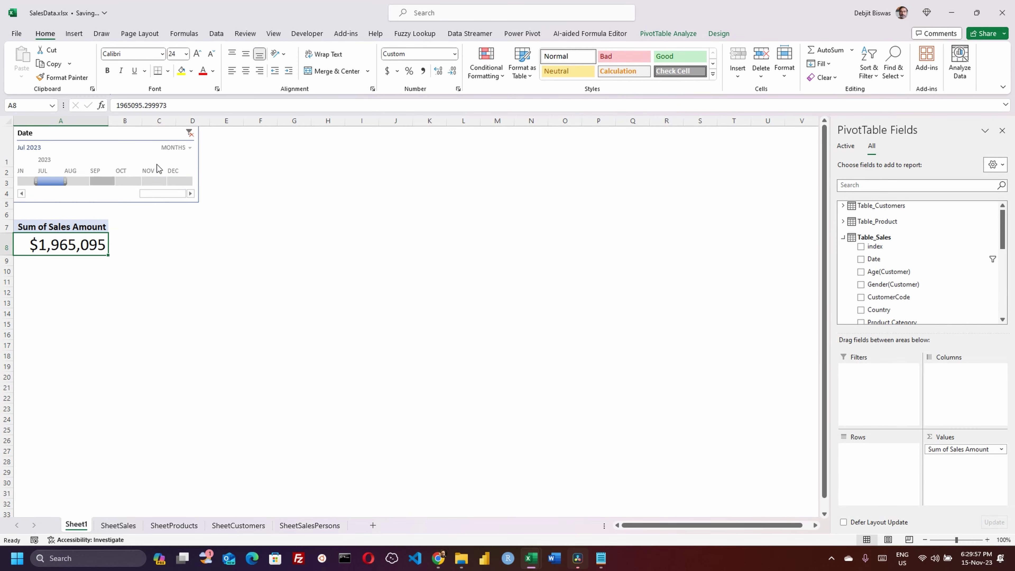
{"action": "key", "text": "alt+c"}
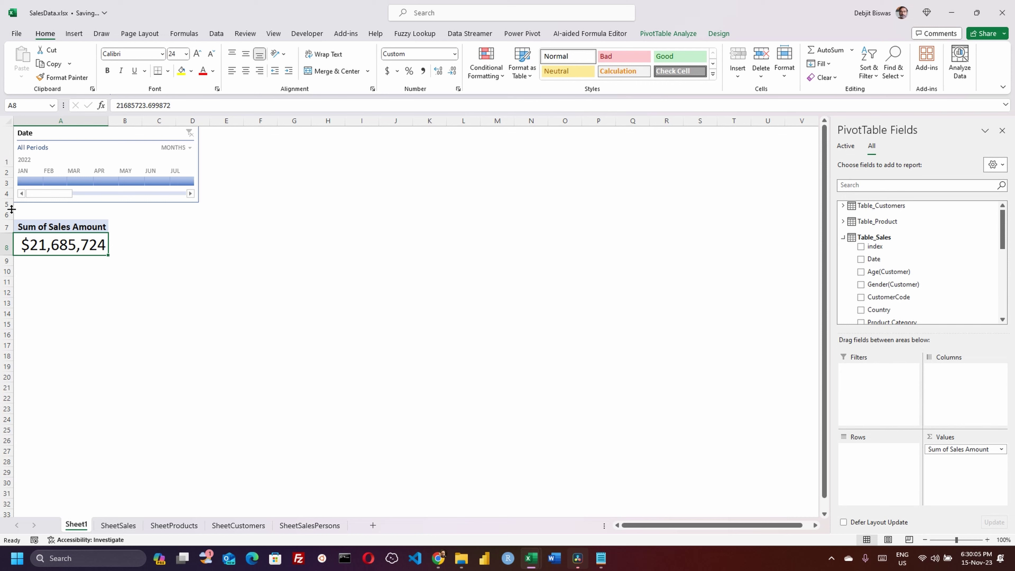
{"action": "key", "text": "alt+Tab"}
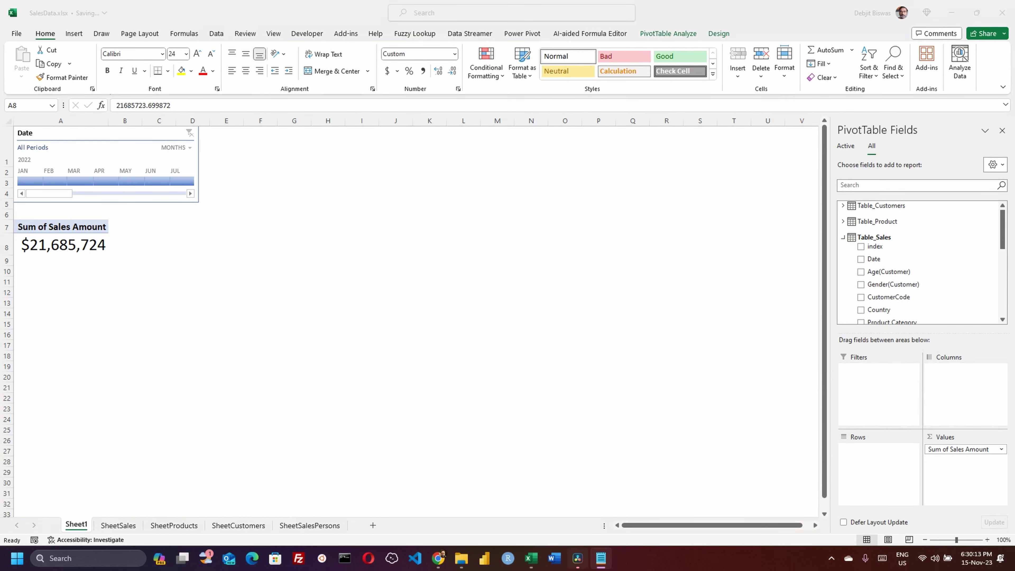
Step: Insert Country and Product Category slicers for the sales total pivot
{"action": "left_click", "coordinate": [96, 227]}
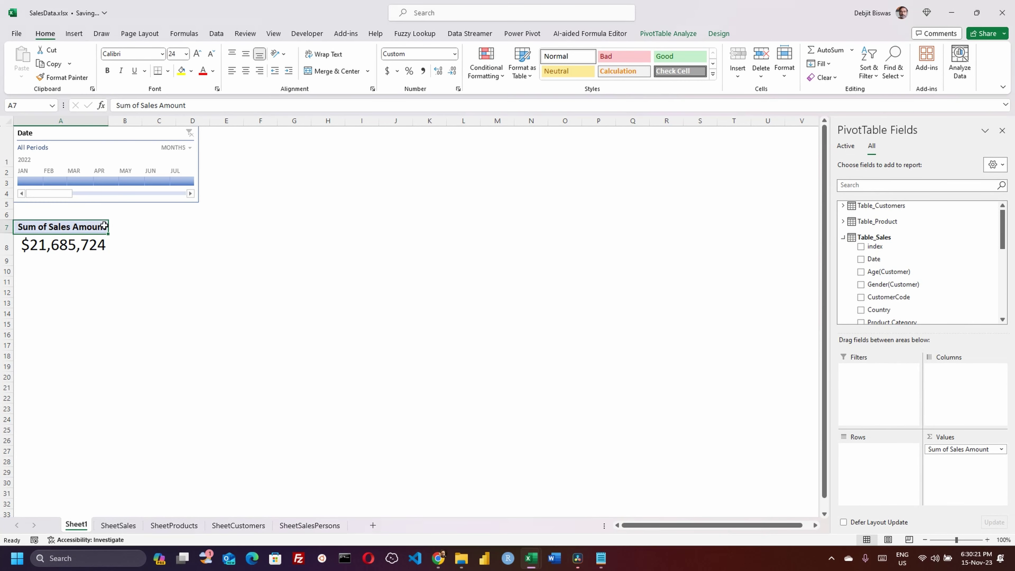
{"action": "left_click", "coordinate": [669, 34]}
{"action": "left_click", "coordinate": [316, 64]}
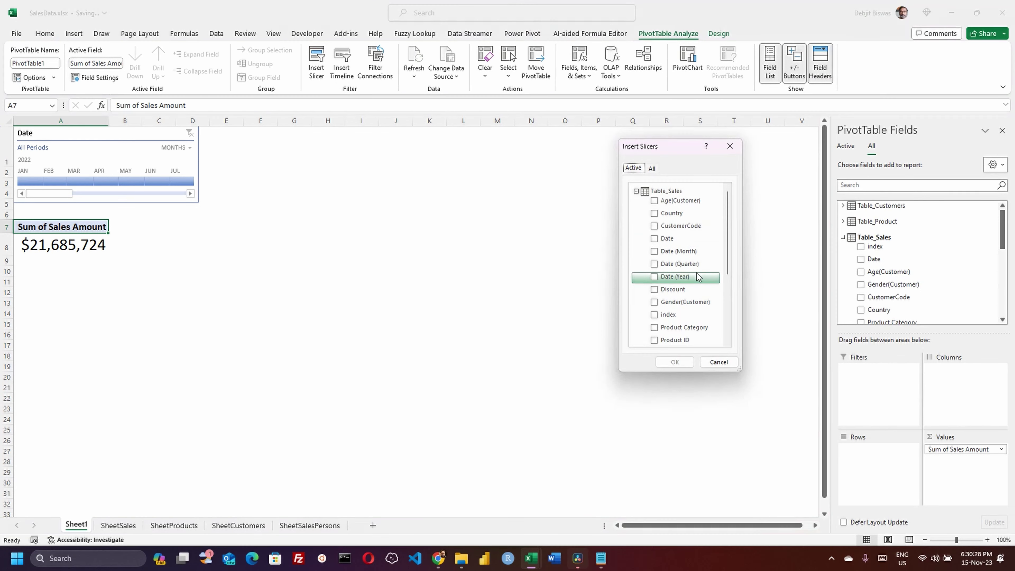
{"action": "left_click", "coordinate": [655, 213]}
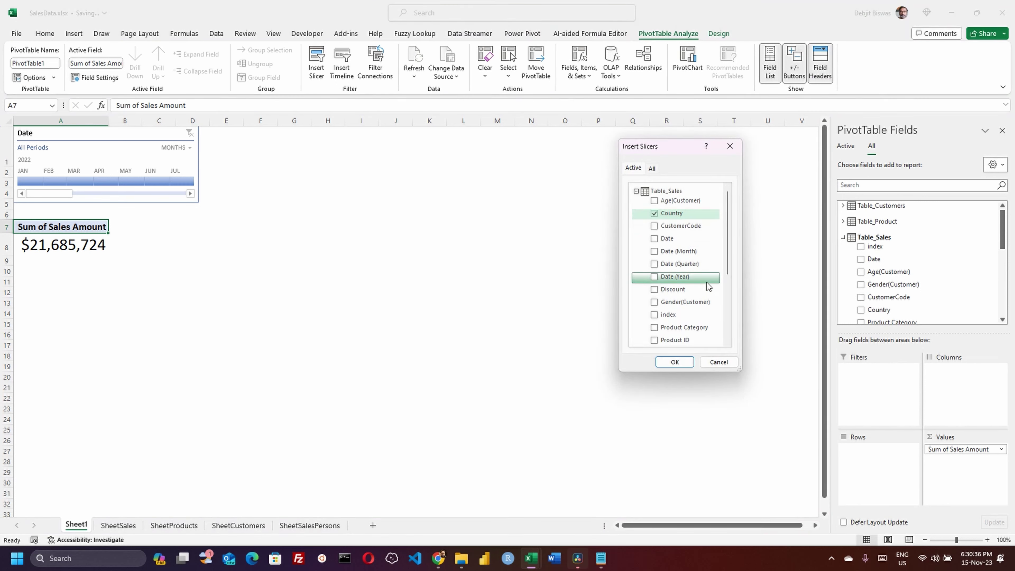
{"action": "scroll", "coordinate": [679, 280], "scroll_direction": "down", "scroll_amount": 1}
{"action": "left_click", "coordinate": [664, 302]}
{"action": "left_click", "coordinate": [674, 362]}
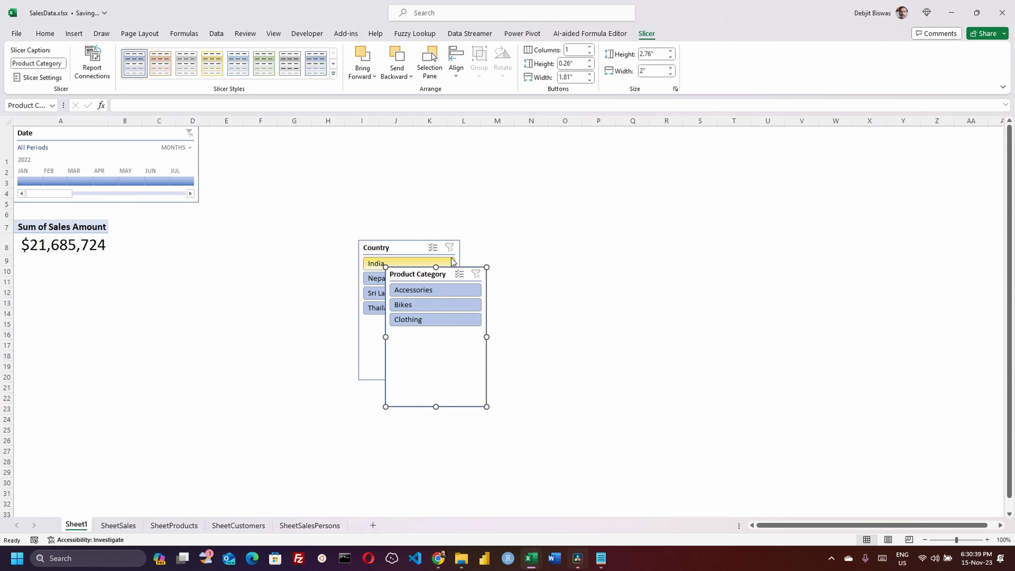
Step: Line up the Country and Product Category slicers beside the Date timeline at matching height
{"action": "left_click_drag", "start_coordinate": [424, 276], "coordinate": [599, 222]}
{"action": "left_click_drag", "start_coordinate": [393, 250], "coordinate": [233, 137]}
{"action": "left_click_drag", "start_coordinate": [249, 267], "coordinate": [246, 201]}
{"action": "left_click", "coordinate": [91, 203]}
{"action": "left_click_drag", "start_coordinate": [106, 202], "coordinate": [107, 206]}
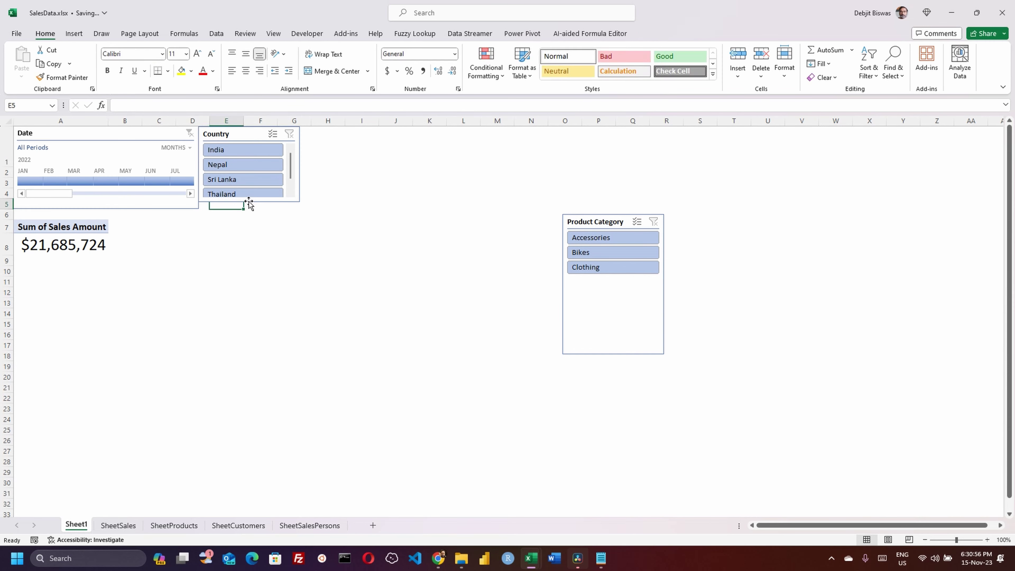
{"action": "left_click_drag", "start_coordinate": [245, 202], "coordinate": [250, 206]}
{"action": "left_click_drag", "start_coordinate": [566, 218], "coordinate": [325, 136]}
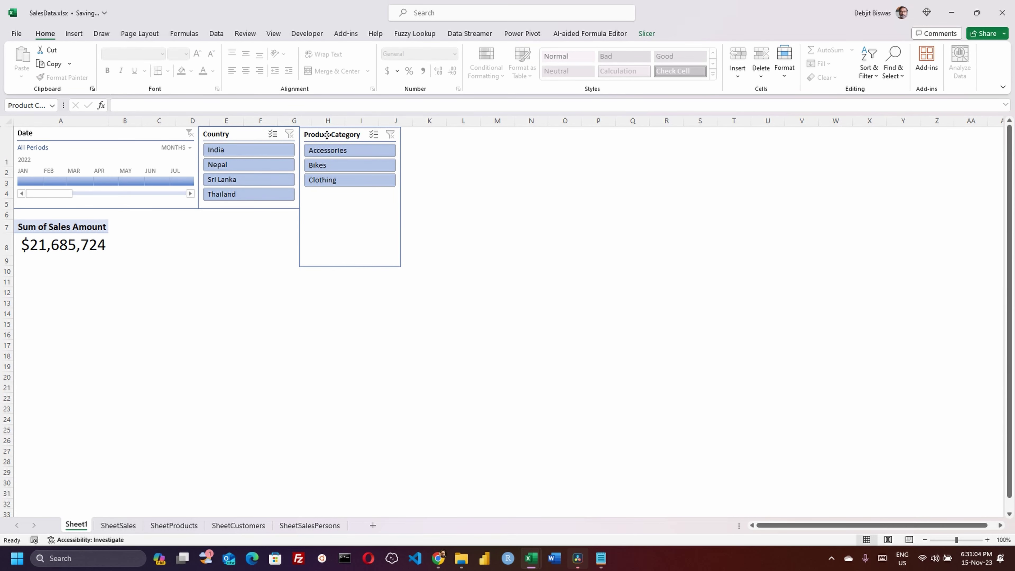
{"action": "left_click_drag", "start_coordinate": [348, 211], "coordinate": [348, 208]}
{"action": "left_click", "coordinate": [469, 202]}
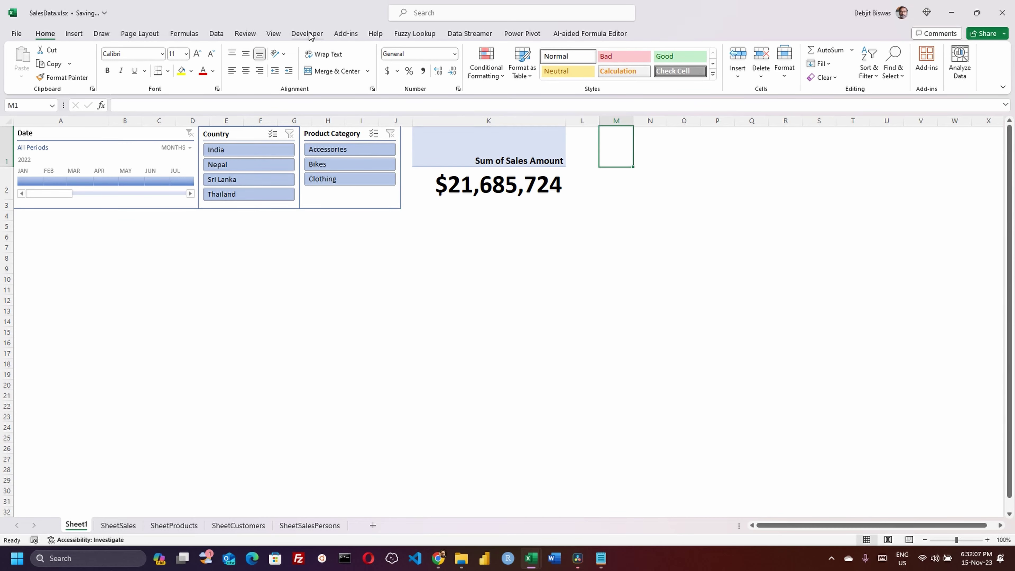
{"action": "left_click", "coordinate": [522, 33]}
Step: Create a PivotChart on the current sheet from the data model showing Sales Amount by customer Gender
{"action": "left_click", "coordinate": [24, 64]}
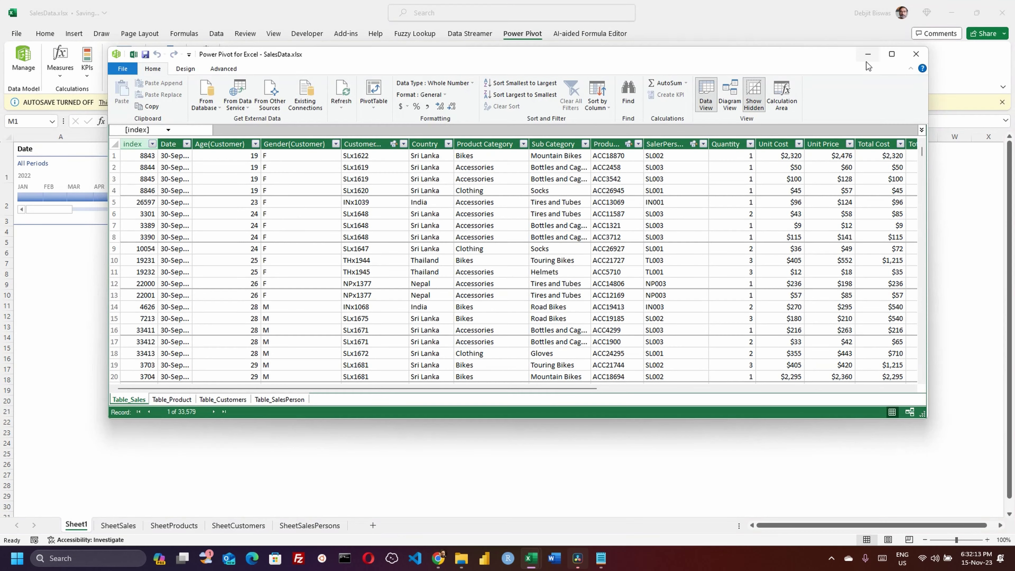
{"action": "left_click", "coordinate": [893, 50]}
{"action": "left_click", "coordinate": [266, 56]}
{"action": "left_click", "coordinate": [205, 81]}
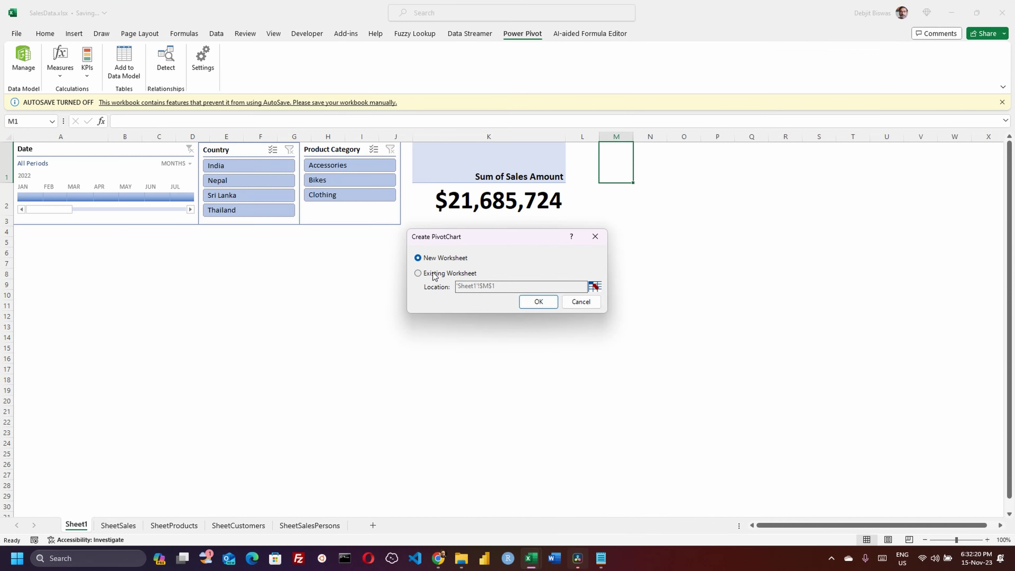
{"action": "left_click", "coordinate": [435, 276]}
{"action": "left_click", "coordinate": [538, 302]}
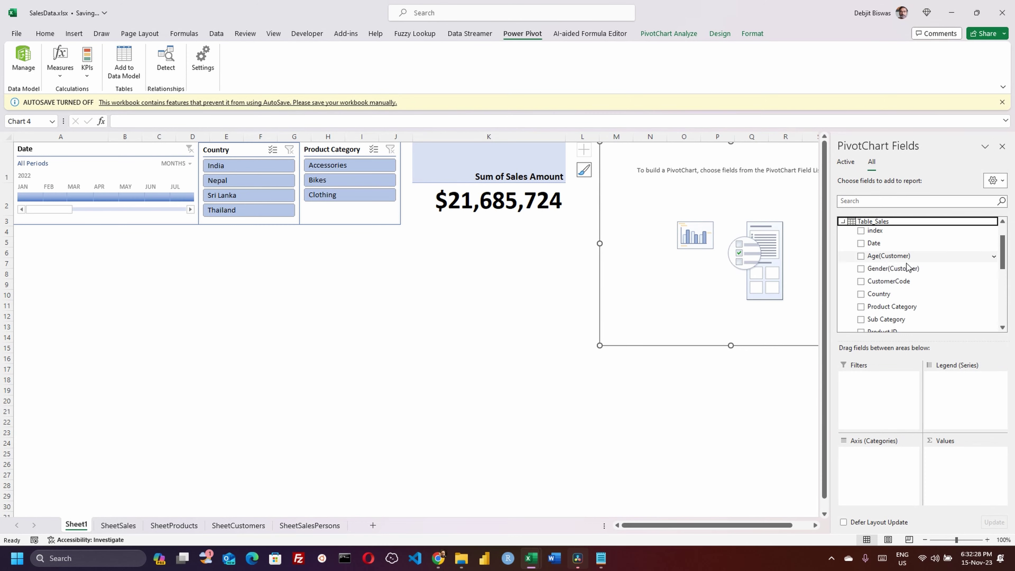
{"action": "left_click", "coordinate": [861, 268]}
{"action": "scroll", "coordinate": [969, 270], "scroll_direction": "down", "scroll_amount": 10}
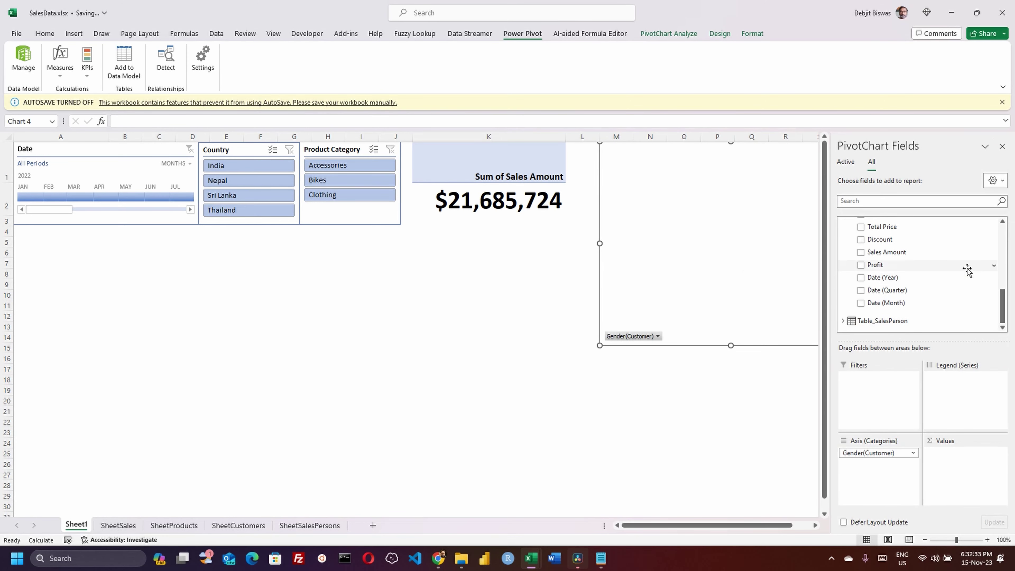
{"action": "mouse_move", "coordinate": [959, 252]}
{"action": "left_mouse_down"}
{"action": "mouse_move", "coordinate": [945, 456]}
{"action": "mouse_move", "coordinate": [956, 454]}
{"action": "left_mouse_up"}
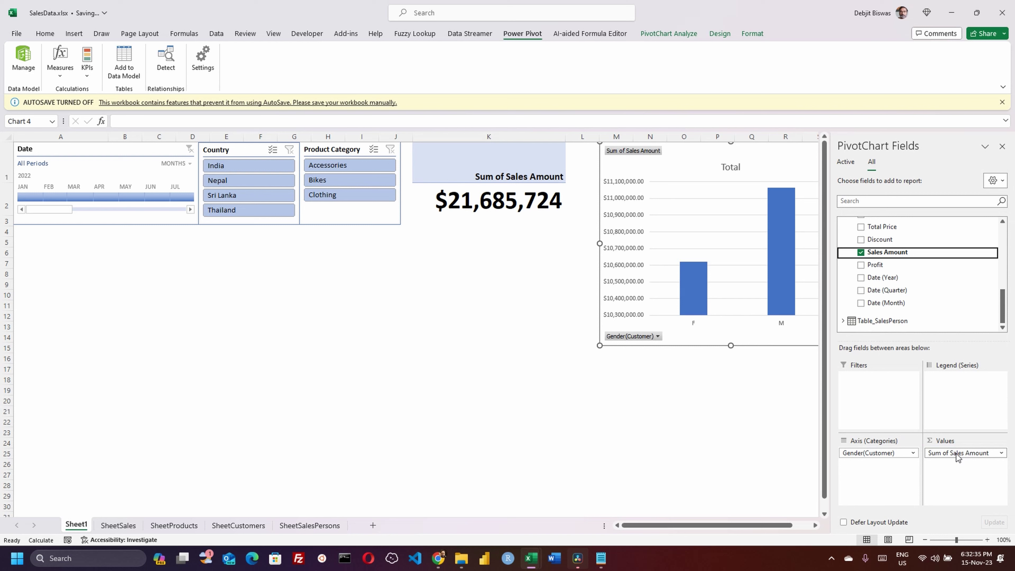
Step: Change the gender chart to a Doughnut chart
{"action": "left_click", "coordinate": [735, 327]}
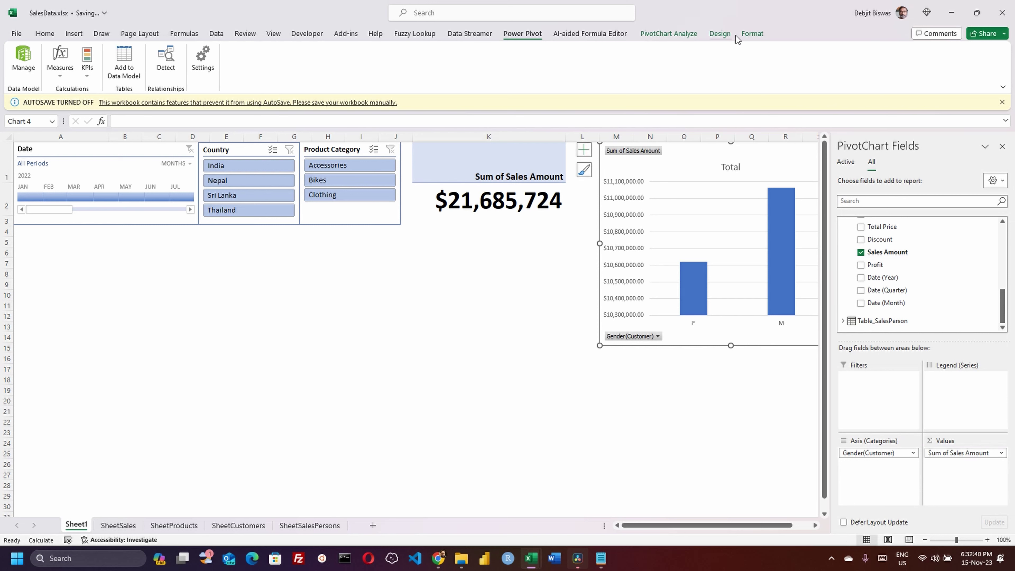
{"action": "left_click", "coordinate": [722, 35]}
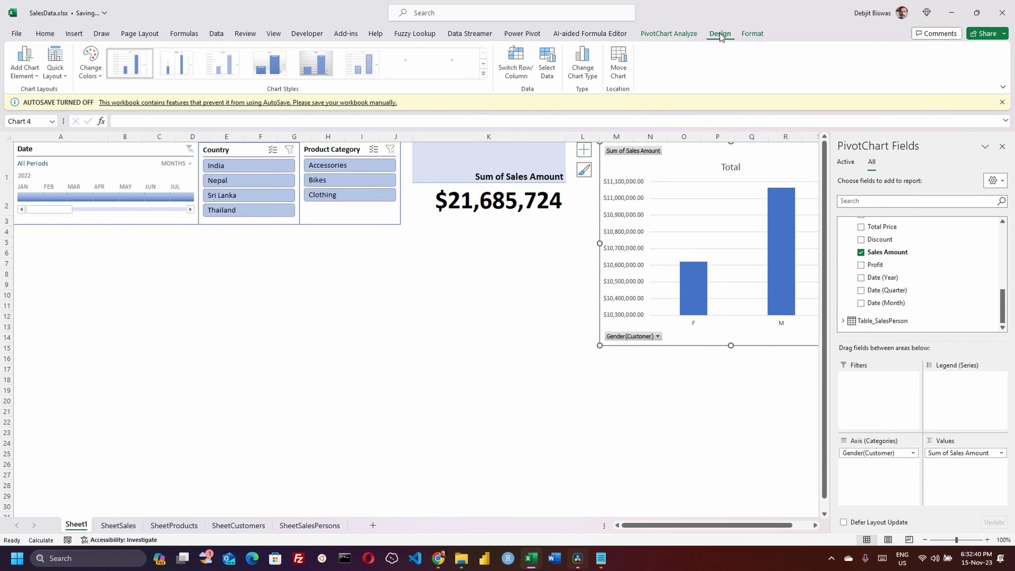
{"action": "left_click", "coordinate": [583, 57]}
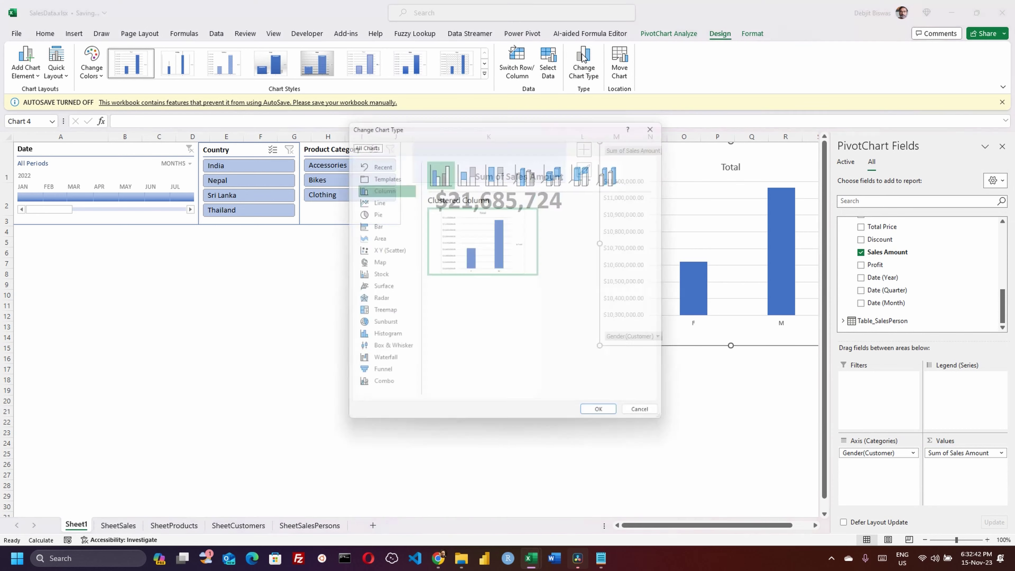
{"action": "left_click", "coordinate": [384, 214]}
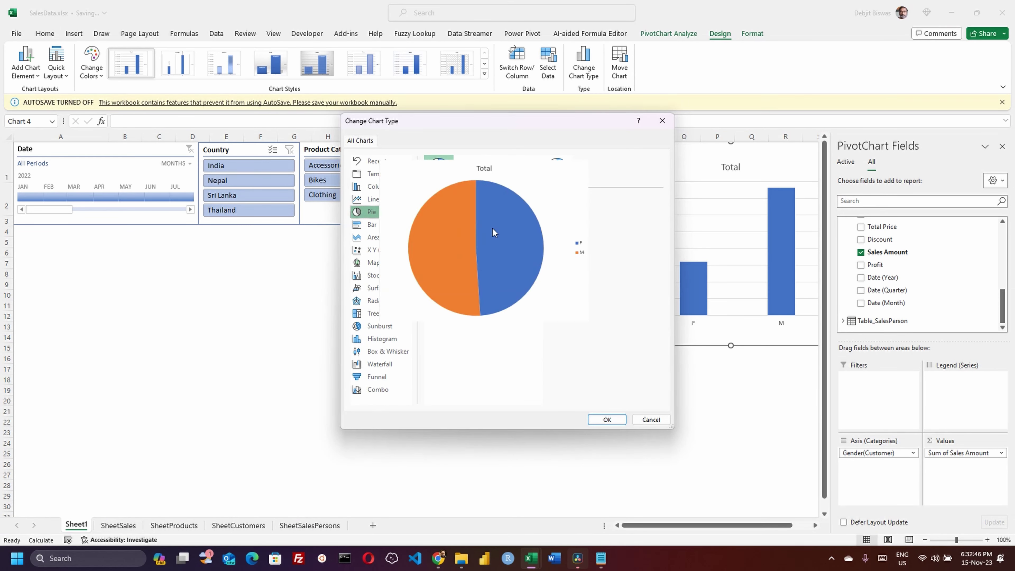
{"action": "left_click", "coordinate": [557, 169]}
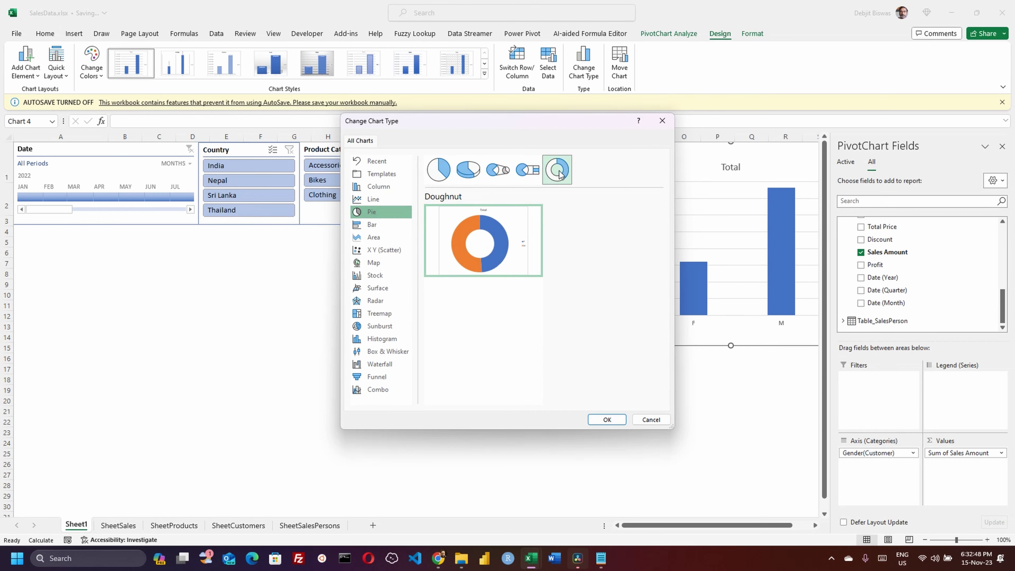
{"action": "left_click", "coordinate": [607, 419]}
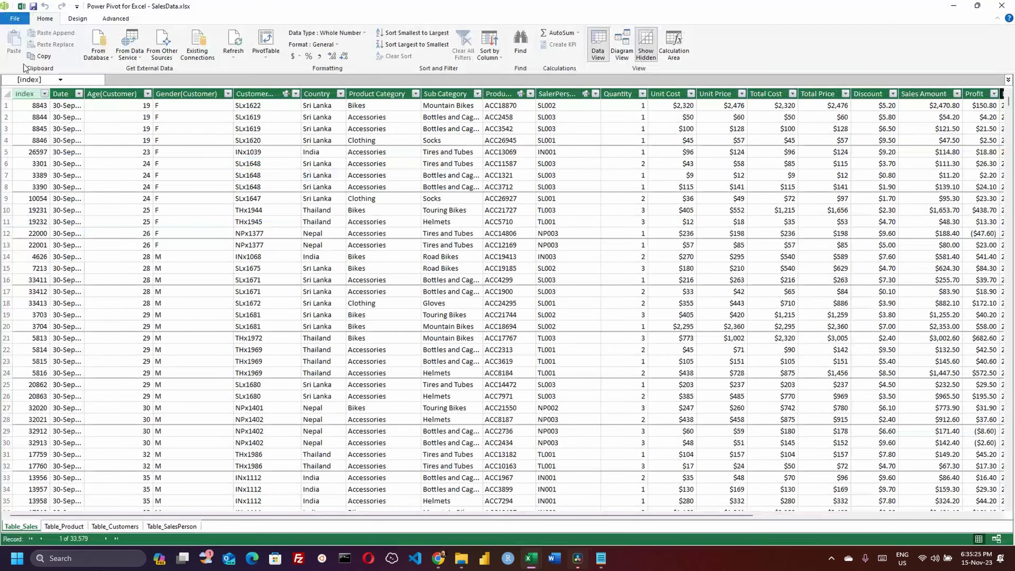
Step: Create another data-model PivotChart with Unit Cost summarised as an average
{"action": "left_click", "coordinate": [274, 60]}
{"action": "left_click", "coordinate": [231, 80]}
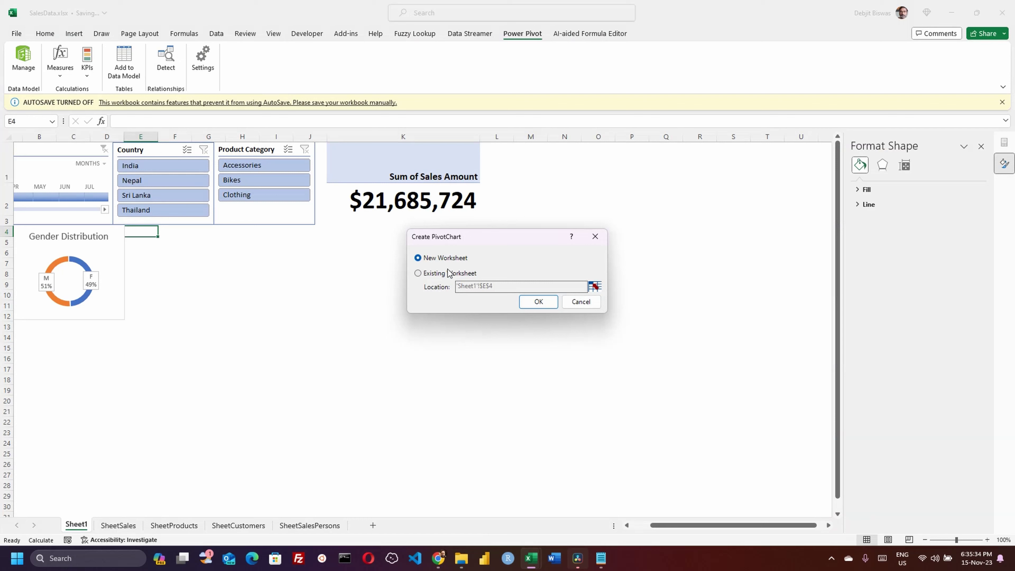
{"action": "left_click", "coordinate": [537, 302]}
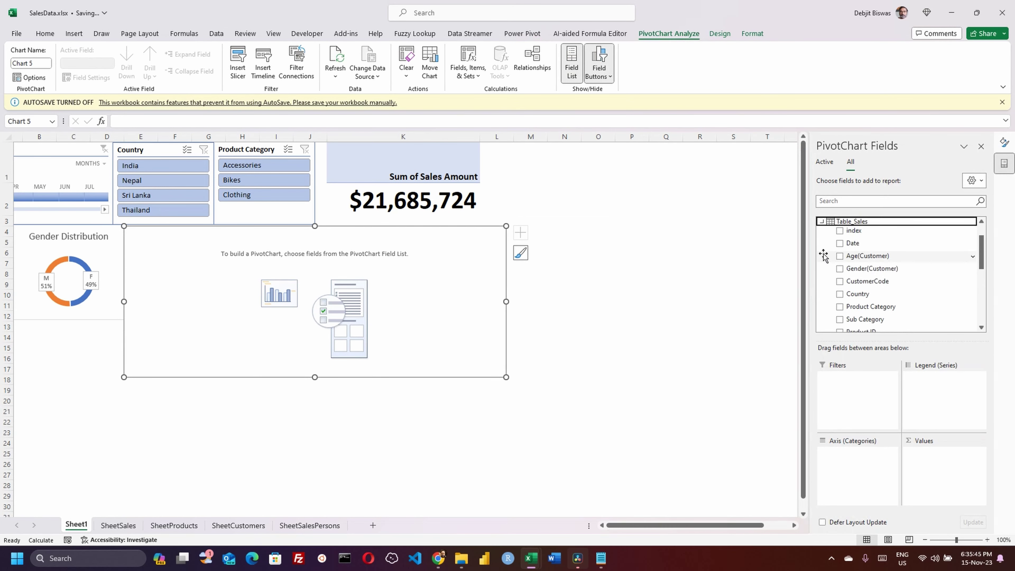
{"action": "scroll", "coordinate": [891, 286], "scroll_direction": "down", "scroll_amount": 10}
{"action": "scroll", "coordinate": [891, 286], "scroll_direction": "up", "scroll_amount": 3}
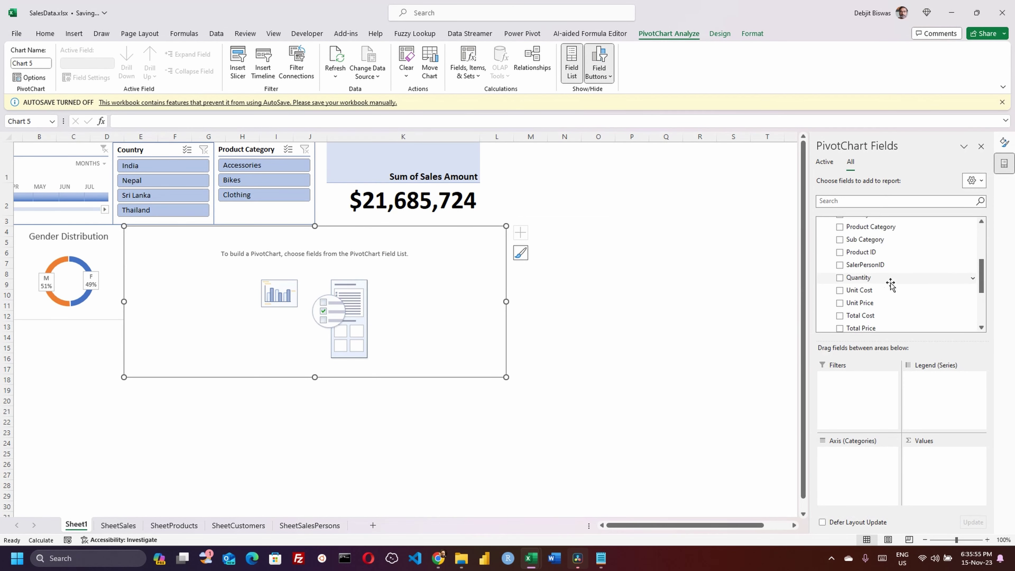
{"action": "scroll", "coordinate": [891, 286], "scroll_direction": "down", "scroll_amount": 2}
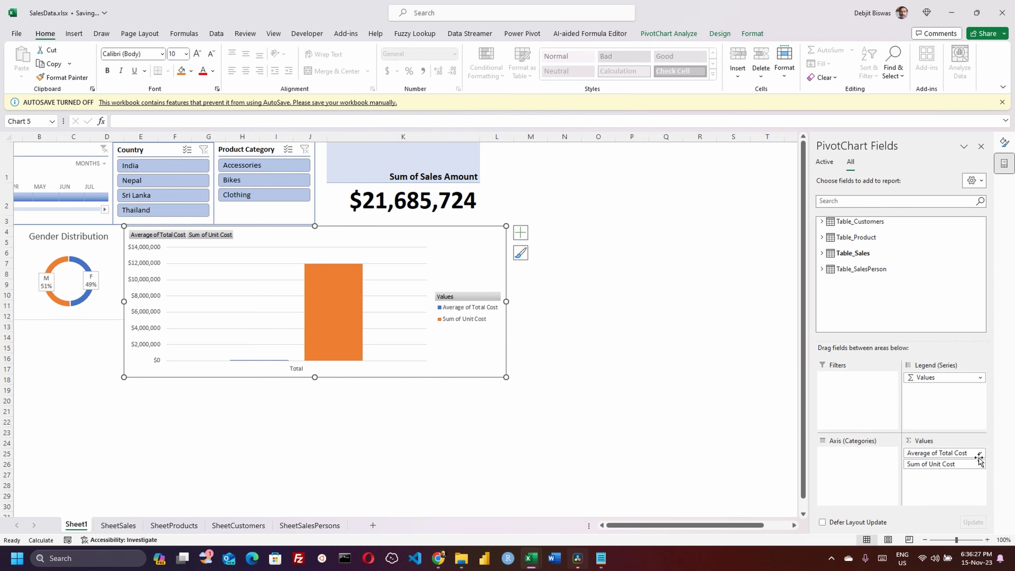
{"action": "left_click", "coordinate": [979, 454]}
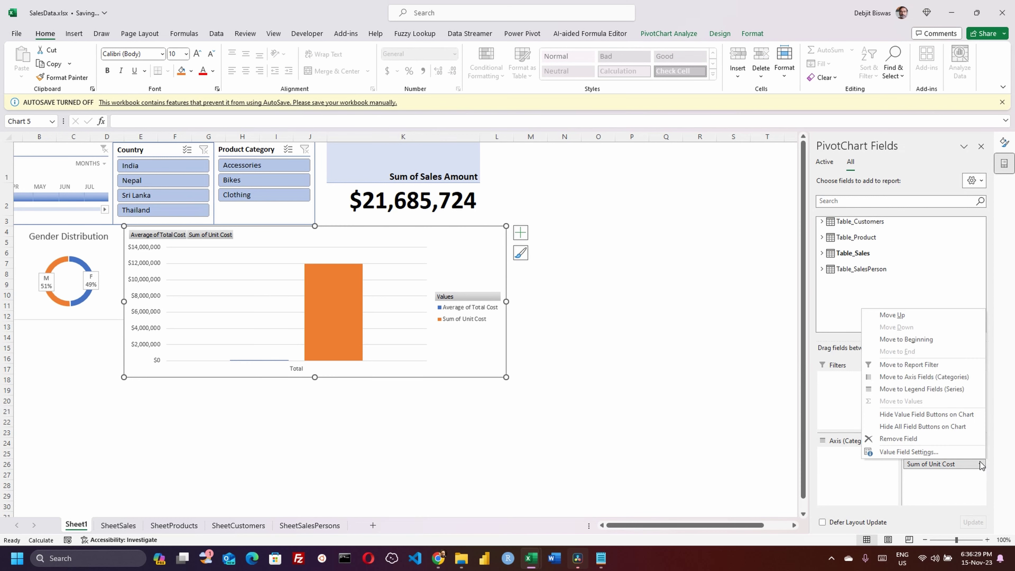
{"action": "left_click", "coordinate": [935, 452]}
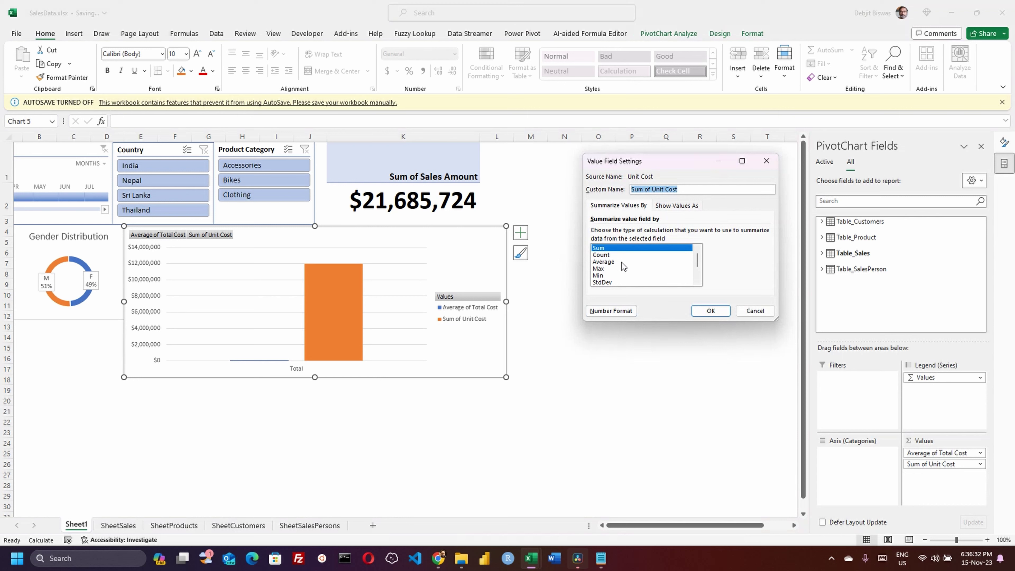
{"action": "left_click", "coordinate": [622, 262]}
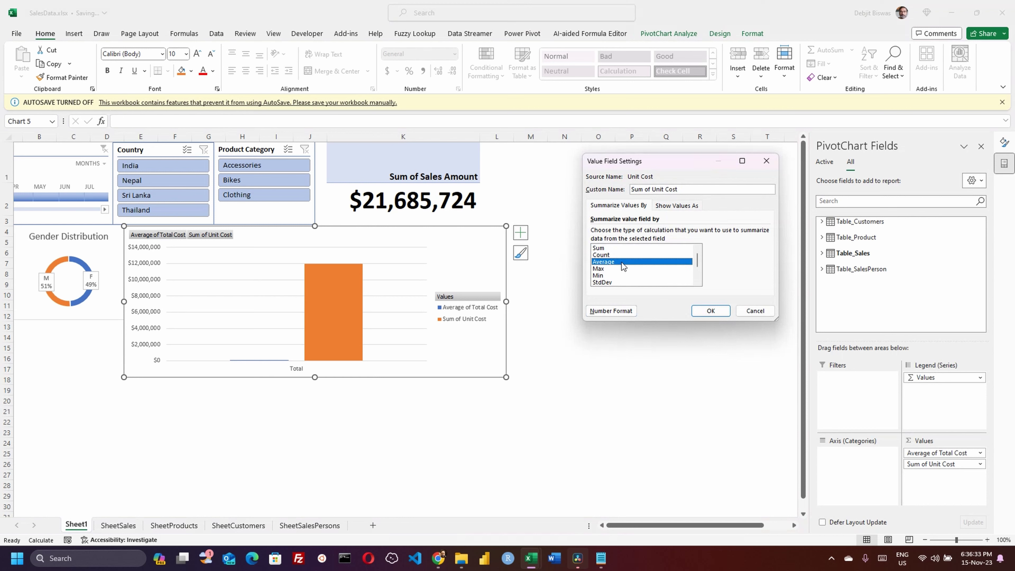
{"action": "left_click", "coordinate": [710, 311]}
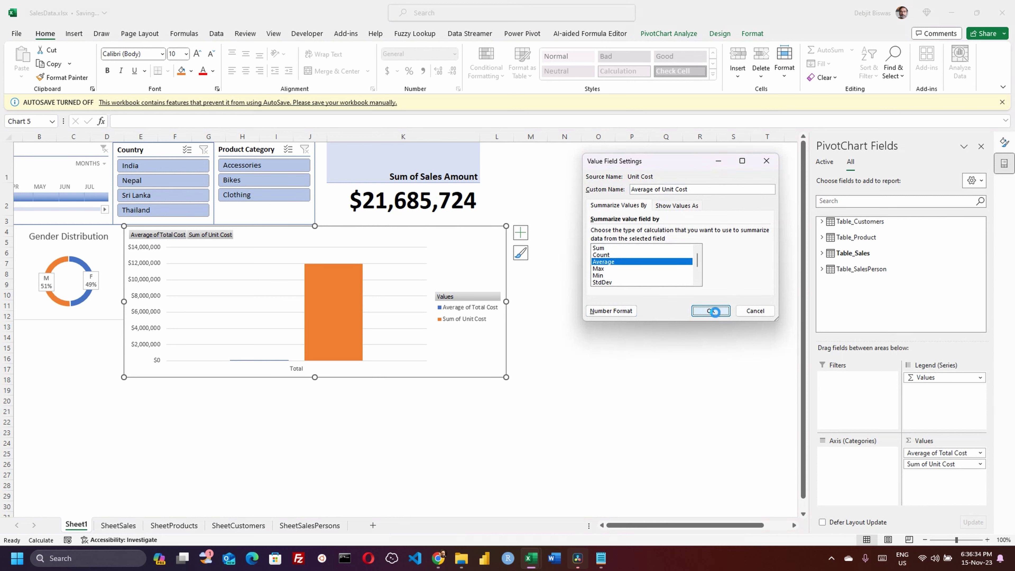
Step: Drop Average of Total Cost and break the average unit cost down by Country
{"action": "left_click", "coordinate": [979, 452]}
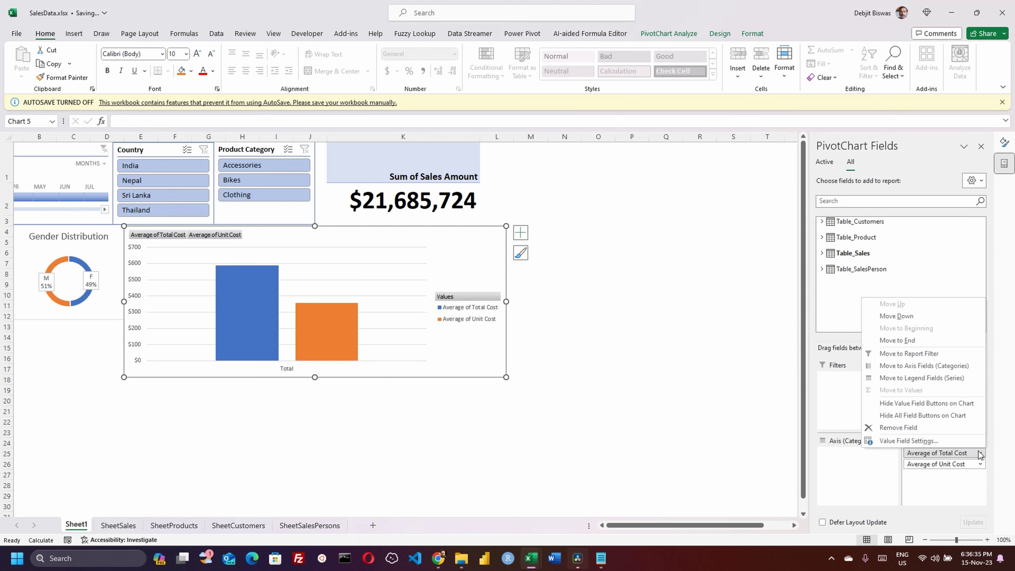
{"action": "left_click", "coordinate": [915, 428]}
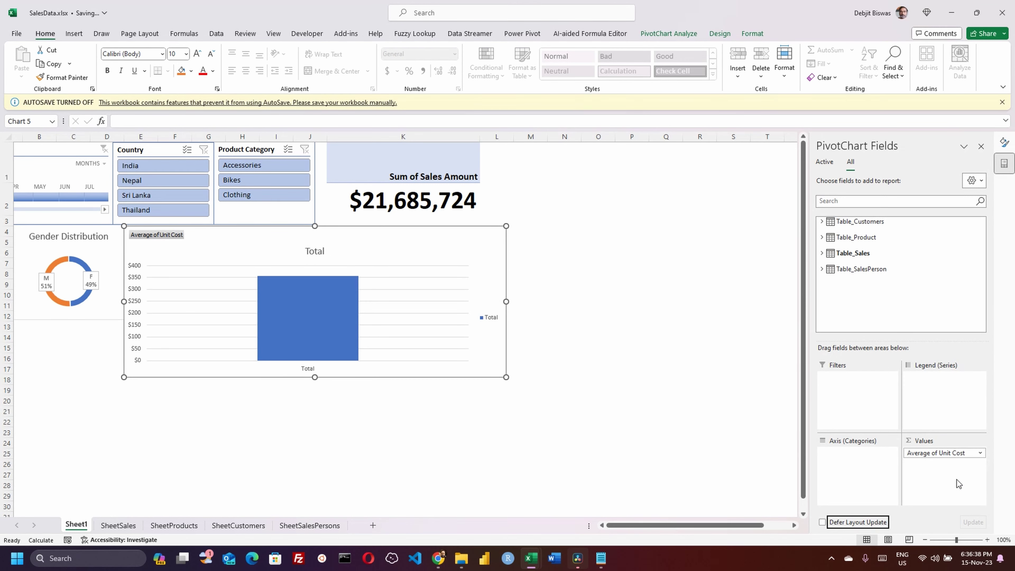
{"action": "left_click", "coordinate": [822, 252]}
{"action": "left_click_drag", "start_coordinate": [857, 294], "coordinate": [873, 468]}
Step: Hide the field buttons, switch the chart to horizontal bars, and make it narrower
{"action": "left_click", "coordinate": [484, 362]}
{"action": "left_click", "coordinate": [668, 33]}
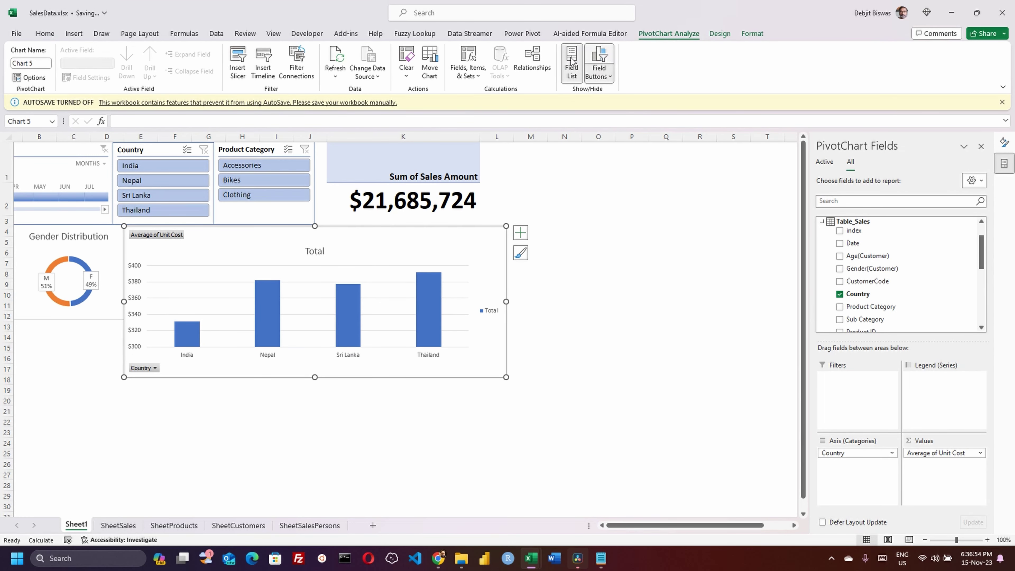
{"action": "left_click", "coordinate": [598, 61]}
{"action": "left_click", "coordinate": [720, 33]}
{"action": "left_click", "coordinate": [583, 62]}
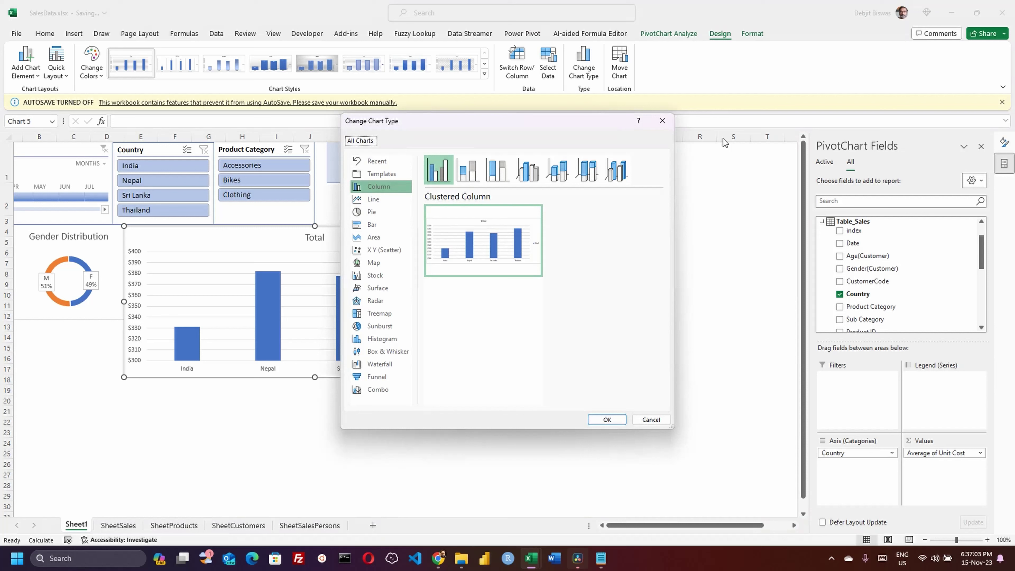
{"action": "left_click", "coordinate": [372, 224]}
{"action": "key", "text": "Return"}
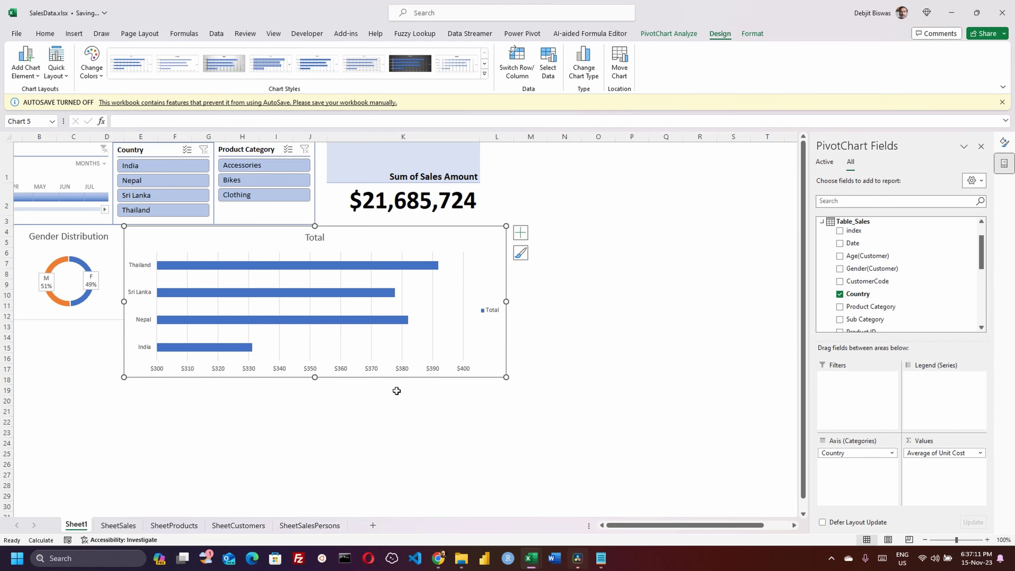
{"action": "left_click_drag", "start_coordinate": [506, 272], "coordinate": [315, 264]}
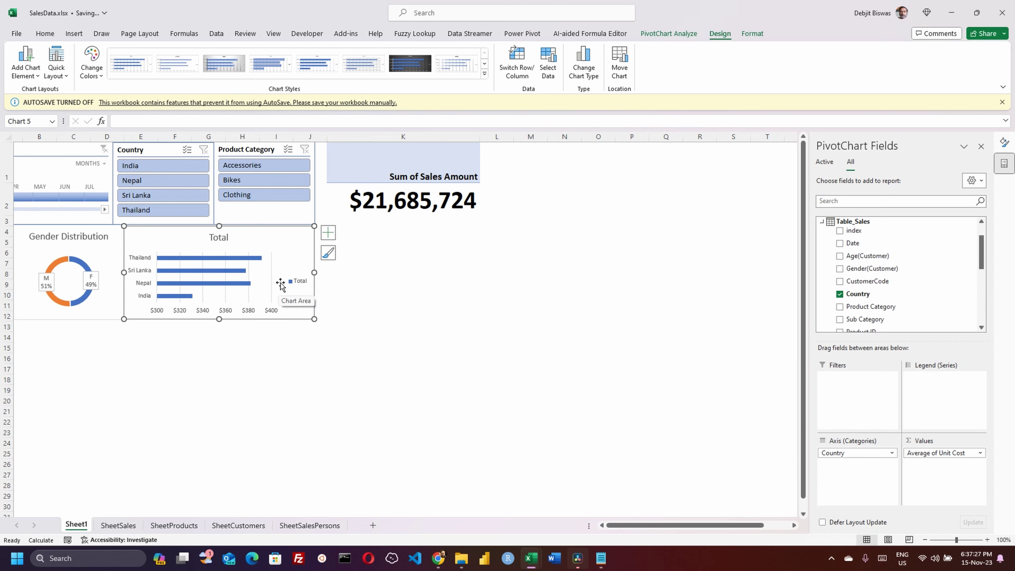
{"action": "right_click", "coordinate": [279, 236]}
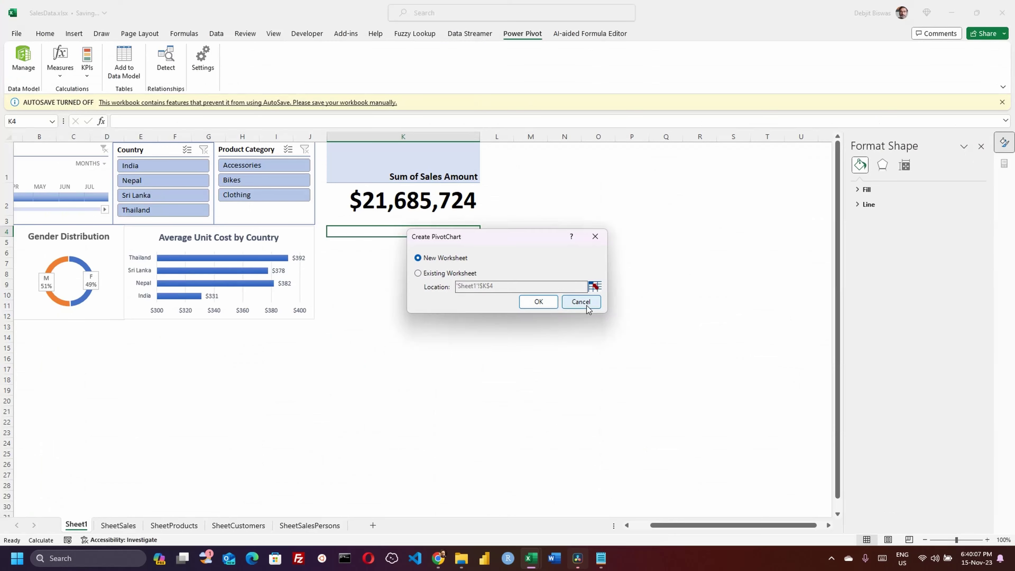
Step: Start a new PivotChart plotting Profit by Country
{"action": "left_click", "coordinate": [539, 302]}
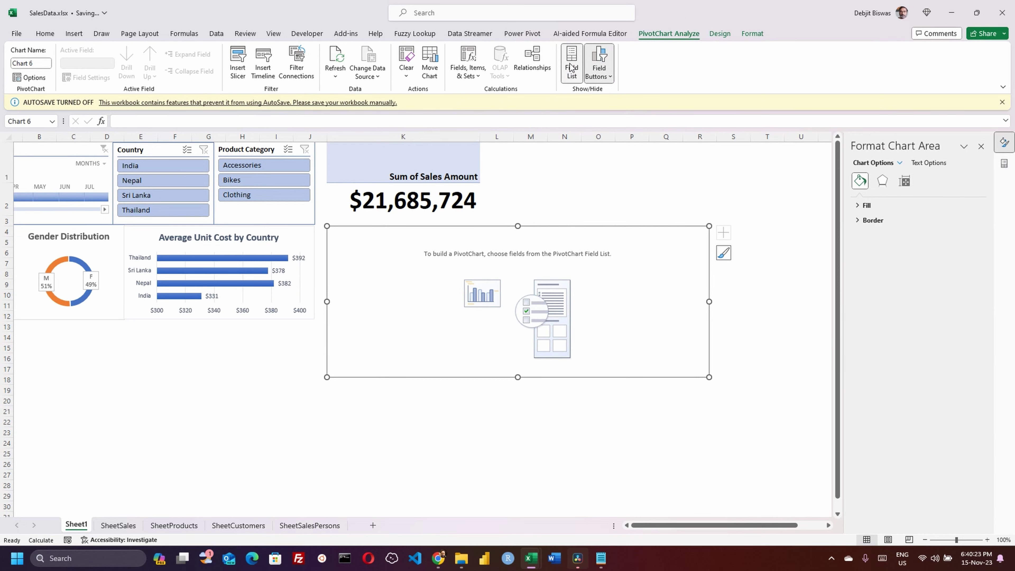
{"action": "left_click", "coordinate": [571, 66]}
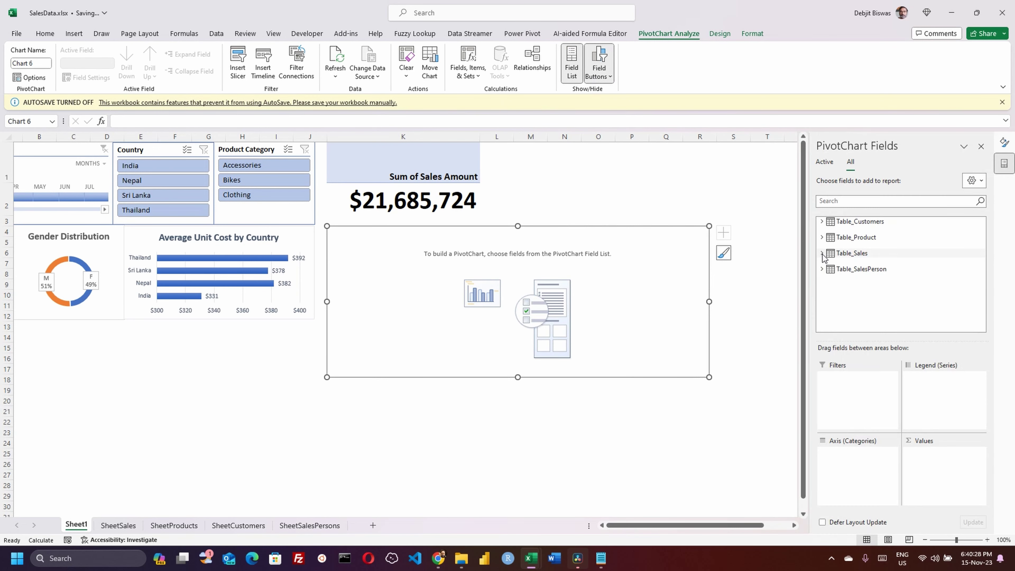
{"action": "left_click", "coordinate": [838, 249]}
{"action": "scroll", "coordinate": [899, 276], "scroll_direction": "down", "scroll_amount": 5}
{"action": "left_click", "coordinate": [839, 290]}
{"action": "scroll", "coordinate": [895, 260], "scroll_direction": "up", "scroll_amount": 5}
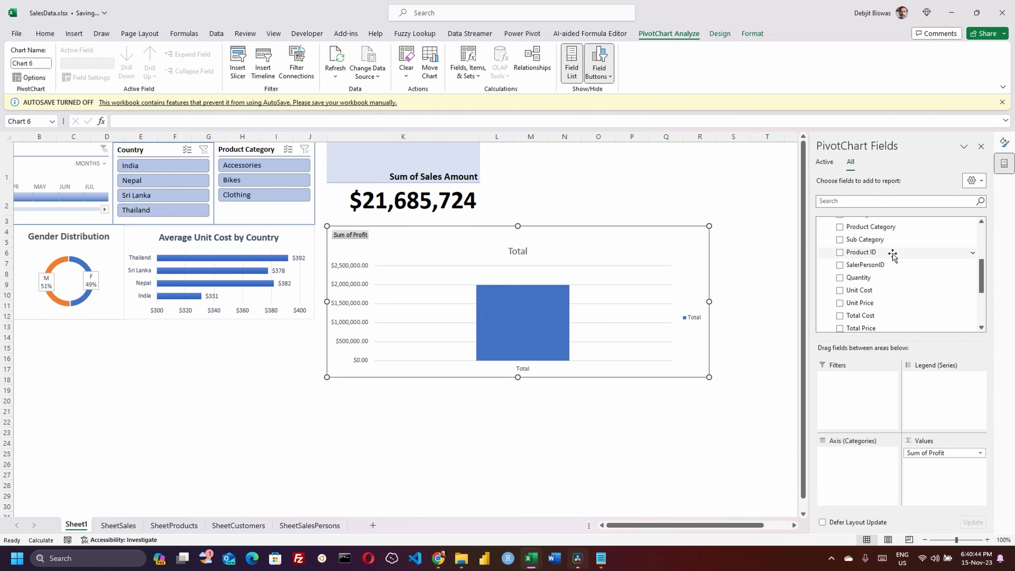
{"action": "left_click", "coordinate": [839, 240]}
Step: Make it a narrower clustered bar chart with value labels, no field buttons and no legend
{"action": "left_click", "coordinate": [720, 33]}
{"action": "left_click", "coordinate": [619, 66]}
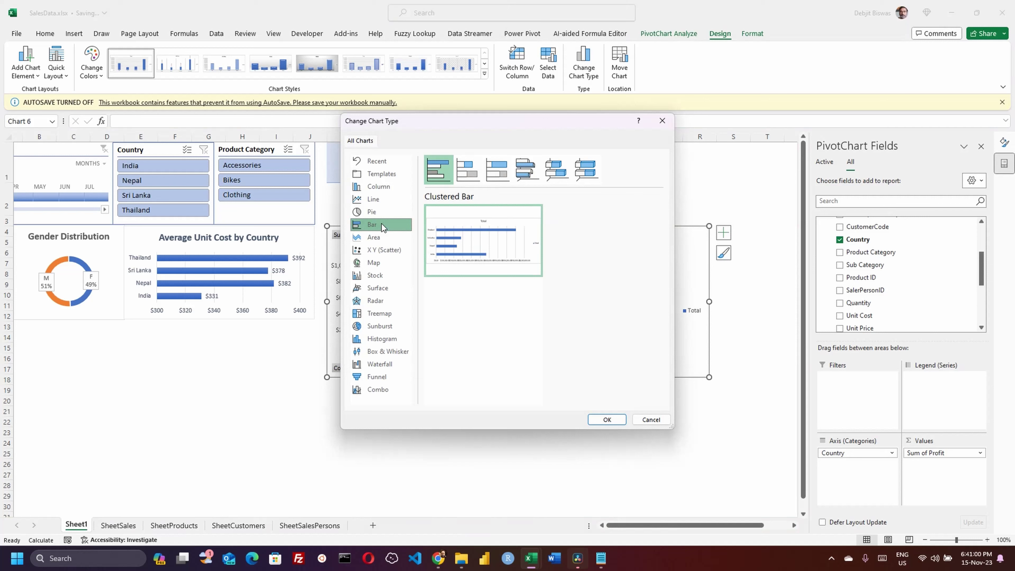
{"action": "left_click", "coordinate": [603, 419]}
{"action": "left_click", "coordinate": [669, 33]}
{"action": "left_click", "coordinate": [600, 60]}
{"action": "left_click", "coordinate": [724, 232]}
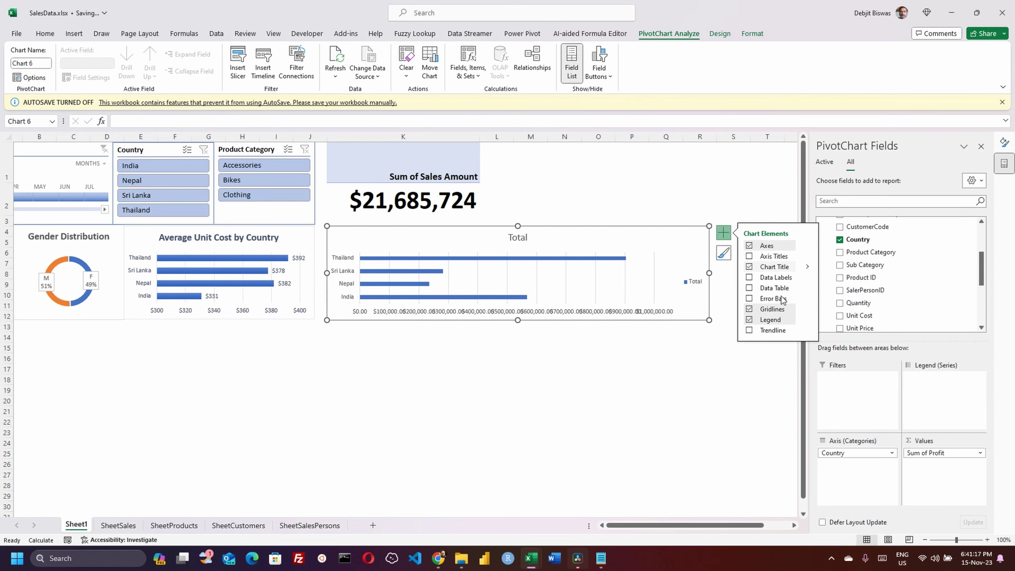
{"action": "left_click", "coordinate": [749, 319]}
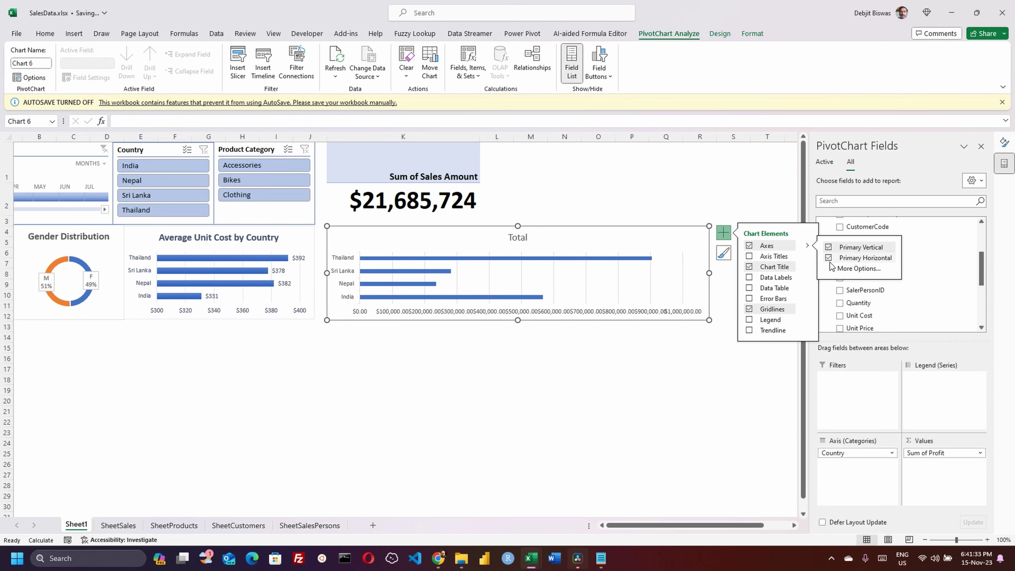
{"action": "left_click", "coordinate": [775, 277]}
{"action": "left_click_drag", "start_coordinate": [709, 273], "coordinate": [584, 275]}
Step: Apply a bold-title chart style and remove the horizontal value axis
{"action": "left_click", "coordinate": [719, 33]}
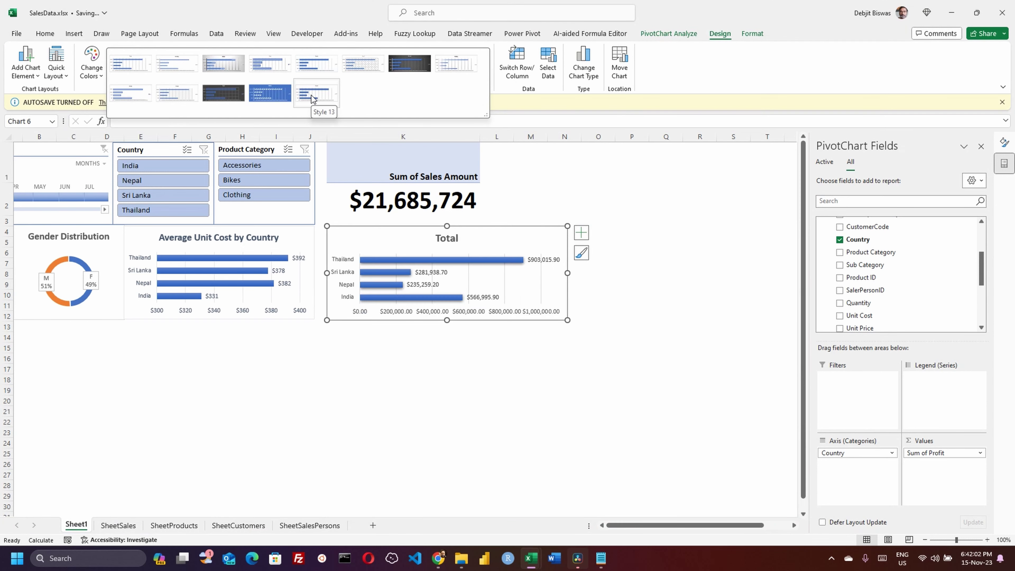
{"action": "left_click", "coordinate": [317, 64]}
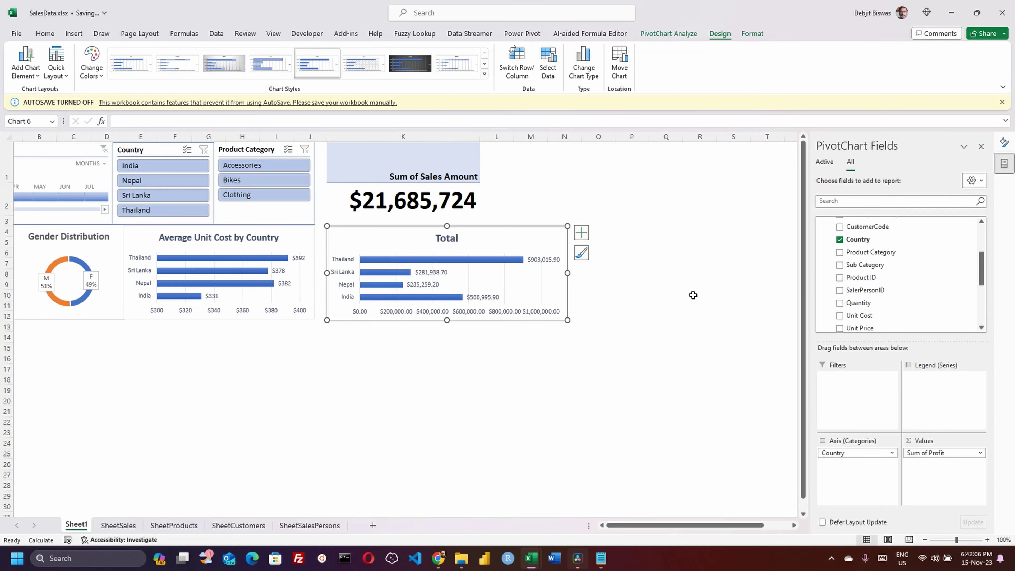
{"action": "left_click", "coordinate": [582, 232]}
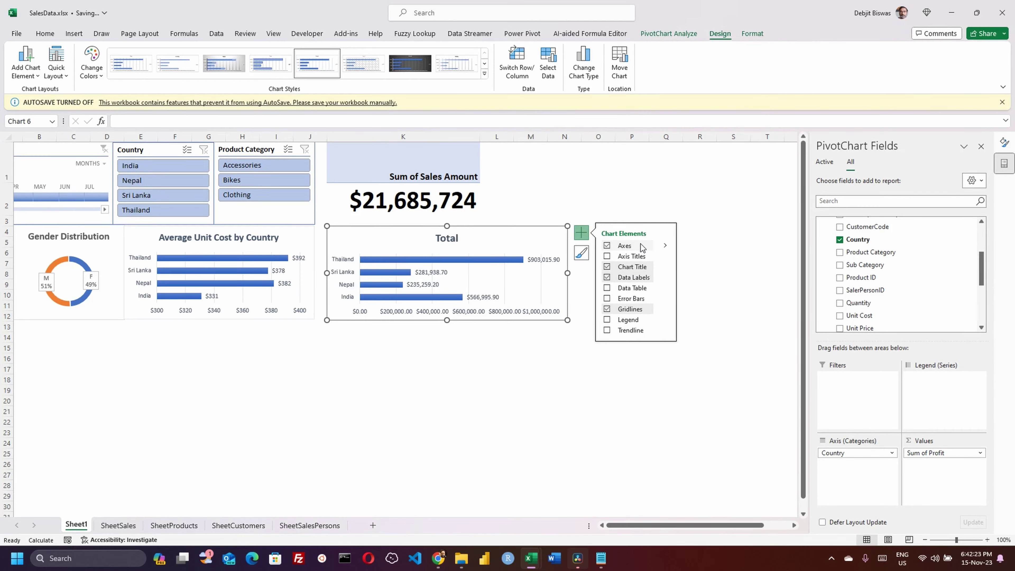
{"action": "mouse_move", "coordinate": [664, 245]}
{"action": "left_click", "coordinate": [686, 257]}
{"action": "left_click", "coordinate": [603, 413]}
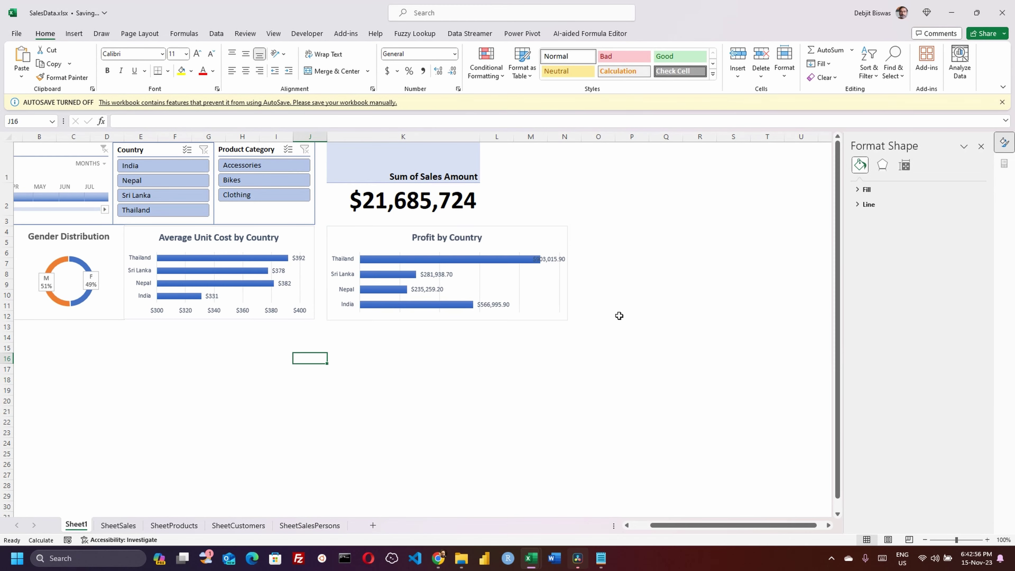
Step: Create a new data-model PivotChart on this sheet, anchored at cell B13
{"action": "left_click", "coordinate": [521, 234]}
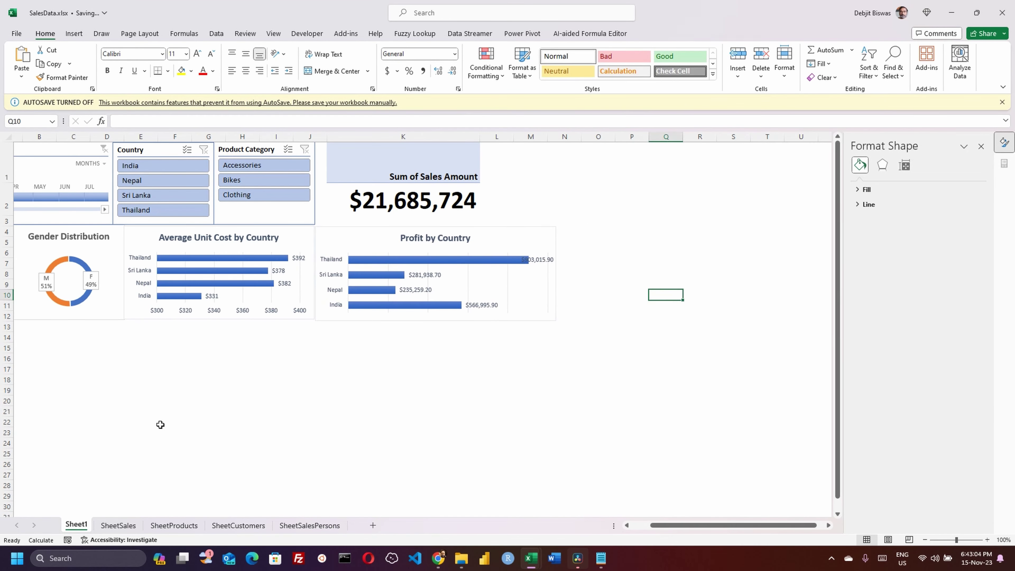
{"action": "left_click", "coordinate": [550, 275]}
{"action": "left_click", "coordinate": [18, 326]}
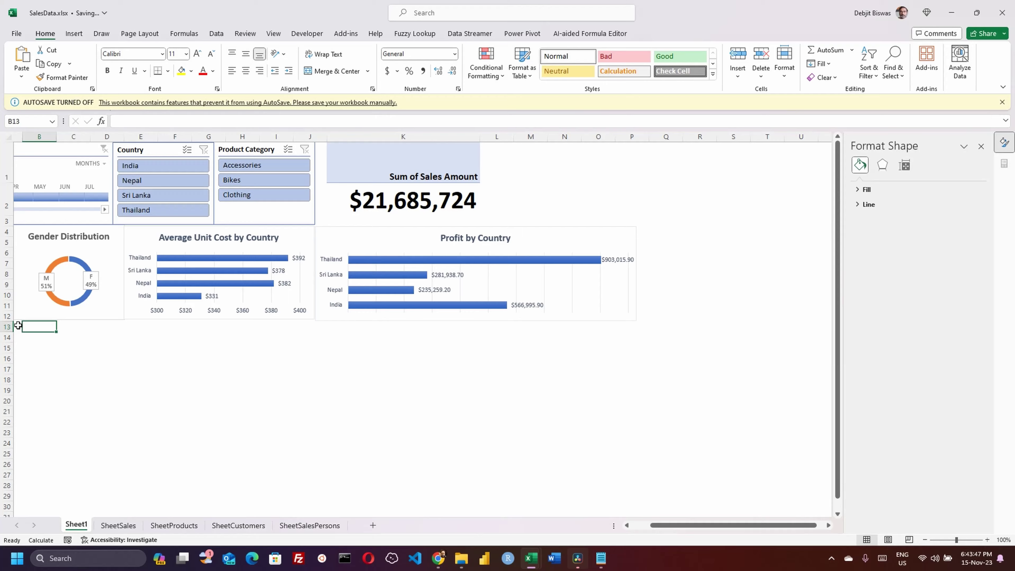
{"action": "left_click", "coordinate": [521, 33]}
{"action": "left_click", "coordinate": [24, 60]}
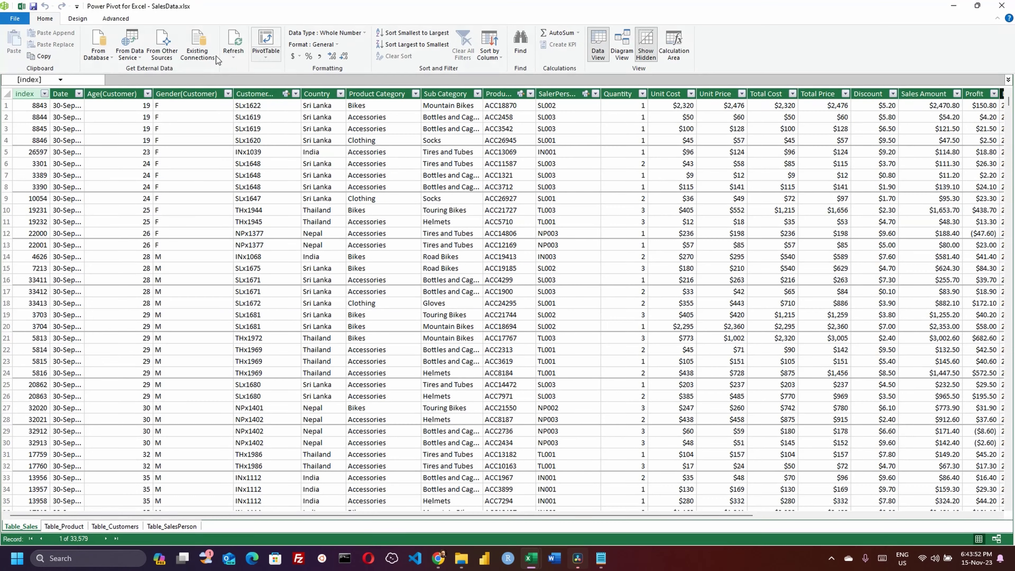
{"action": "left_click", "coordinate": [216, 56]}
{"action": "left_click", "coordinate": [207, 82]}
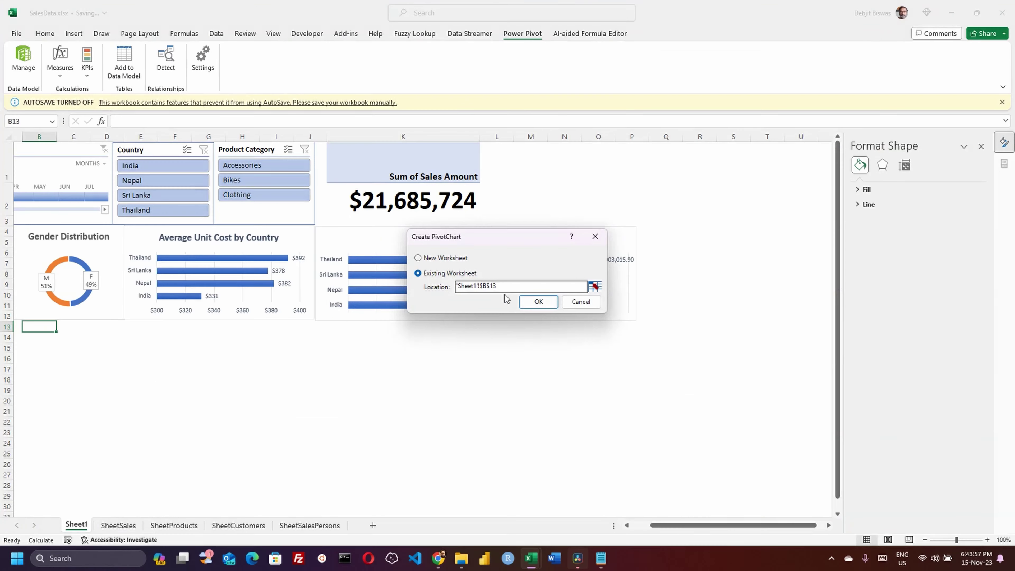
{"action": "left_click", "coordinate": [538, 301]}
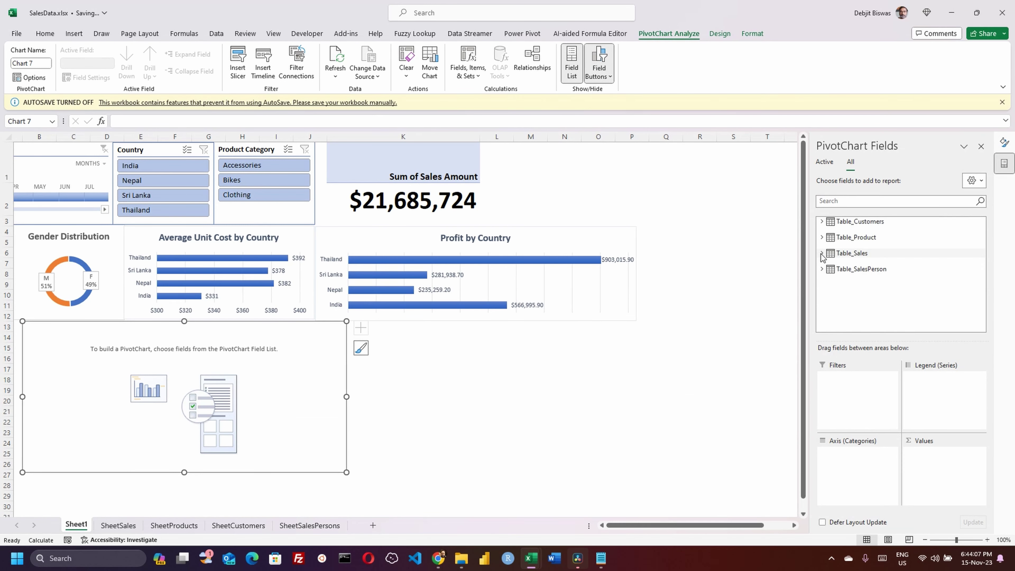
Step: Chart Sales Amount by Date year only, with Product Category as the legend
{"action": "left_click", "coordinate": [863, 253]}
{"action": "scroll", "coordinate": [902, 298], "scroll_direction": "down", "scroll_amount": 5}
{"action": "left_click_drag", "start_coordinate": [866, 252], "coordinate": [938, 454]}
{"action": "scroll", "coordinate": [899, 280], "scroll_direction": "up", "scroll_amount": 5}
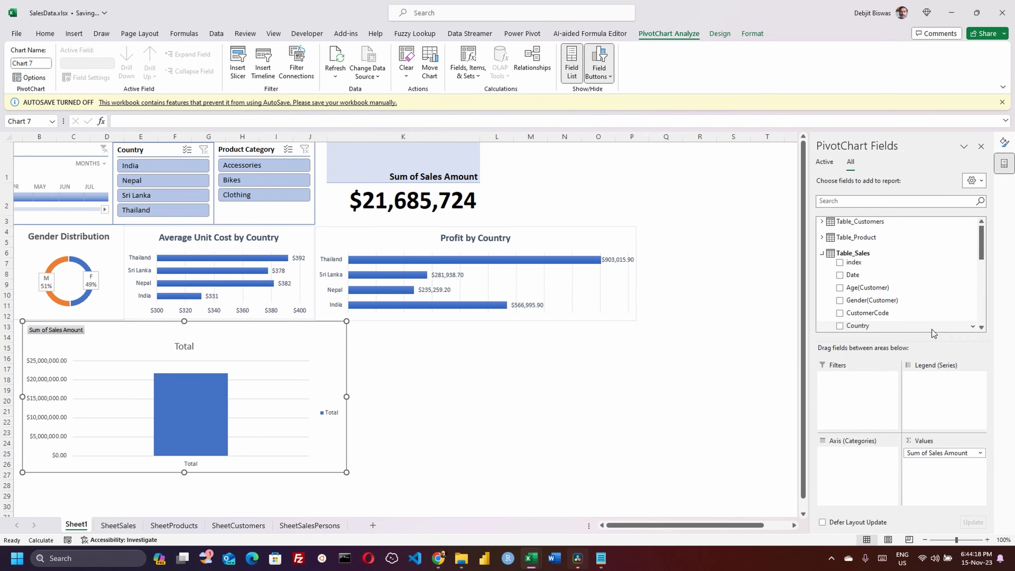
{"action": "left_click_drag", "start_coordinate": [853, 274], "coordinate": [855, 450]}
{"action": "left_click", "coordinate": [840, 275]}
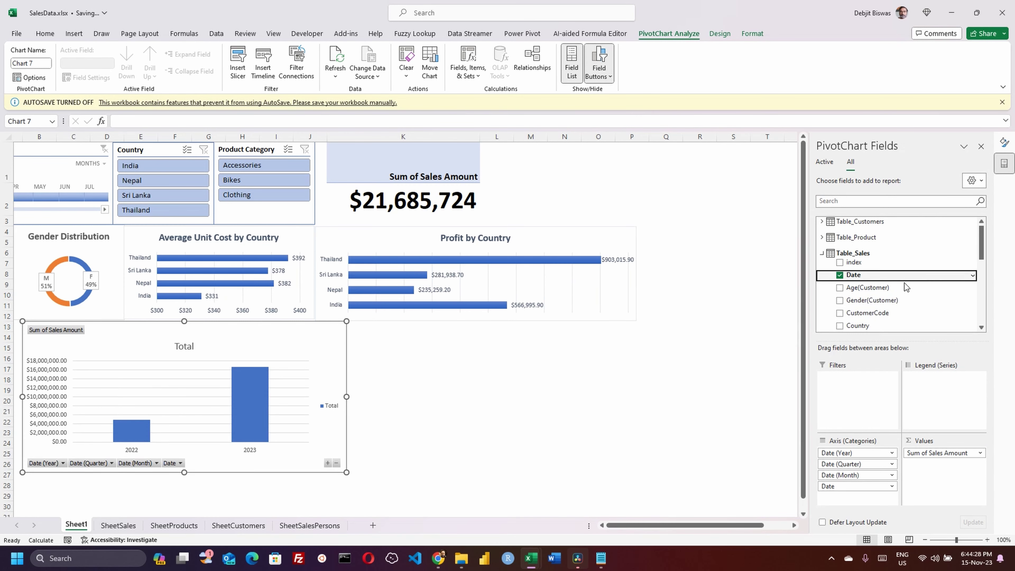
{"action": "left_click", "coordinate": [891, 475]}
{"action": "left_click", "coordinate": [831, 451]}
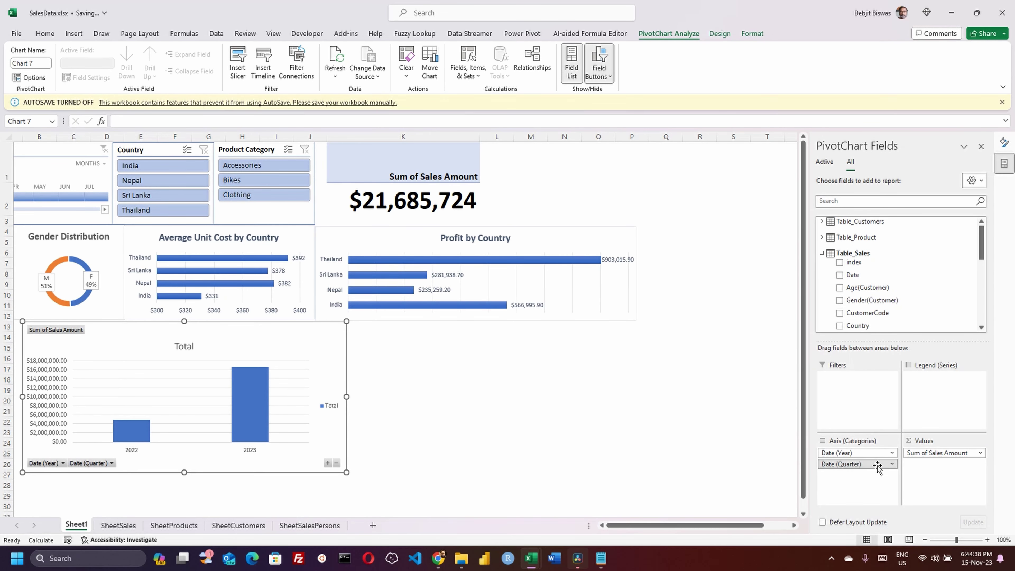
{"action": "left_click", "coordinate": [892, 464]}
{"action": "left_click", "coordinate": [830, 439]}
{"action": "scroll", "coordinate": [899, 280], "scroll_direction": "down", "scroll_amount": 2}
{"action": "left_click_drag", "start_coordinate": [872, 262], "coordinate": [925, 417]}
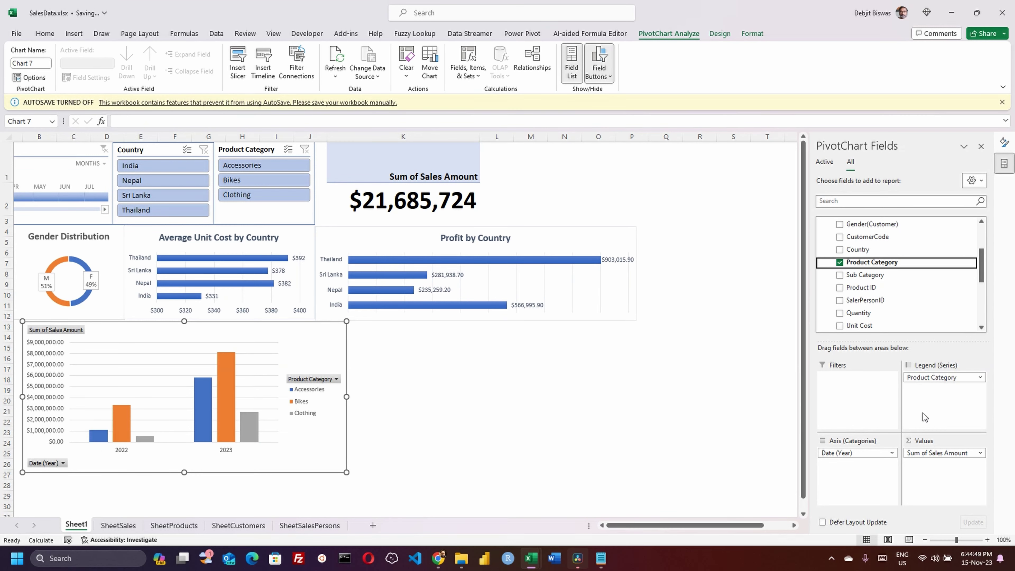
Step: Change it to a stacked bar chart without field buttons, made narrower and shorter
{"action": "left_click", "coordinate": [720, 33]}
{"action": "left_click", "coordinate": [584, 66]}
{"action": "left_click", "coordinate": [363, 227]}
{"action": "left_click", "coordinate": [469, 170]}
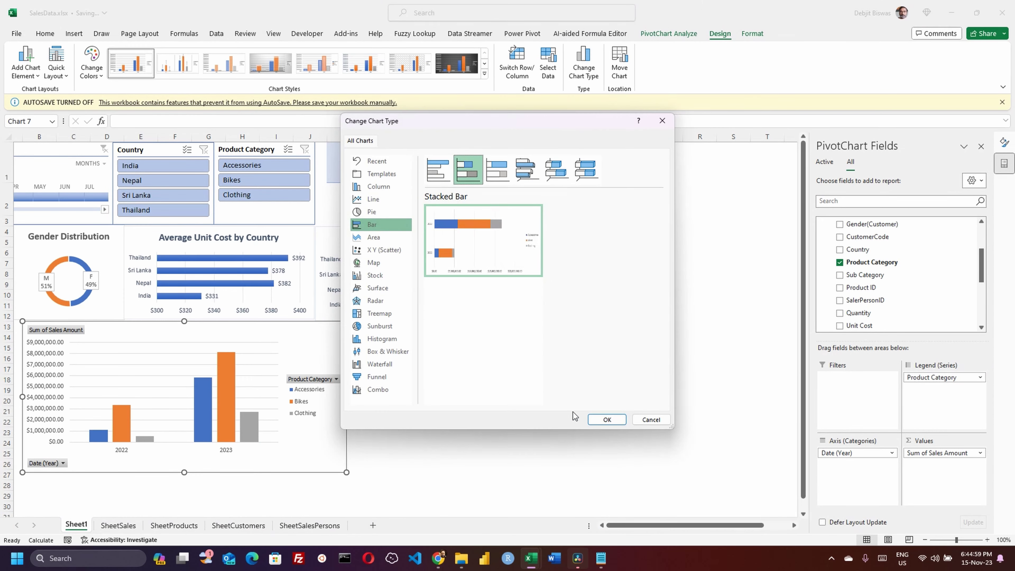
{"action": "left_click", "coordinate": [604, 439]}
{"action": "left_click", "coordinate": [668, 33]}
{"action": "left_click", "coordinate": [600, 58]}
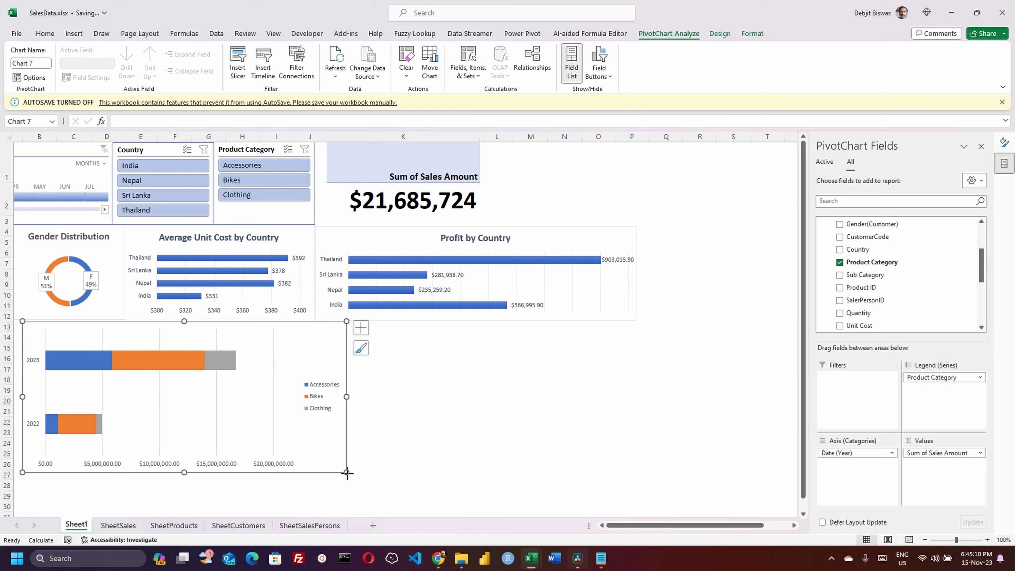
{"action": "left_click_drag", "start_coordinate": [347, 473], "coordinate": [314, 473]}
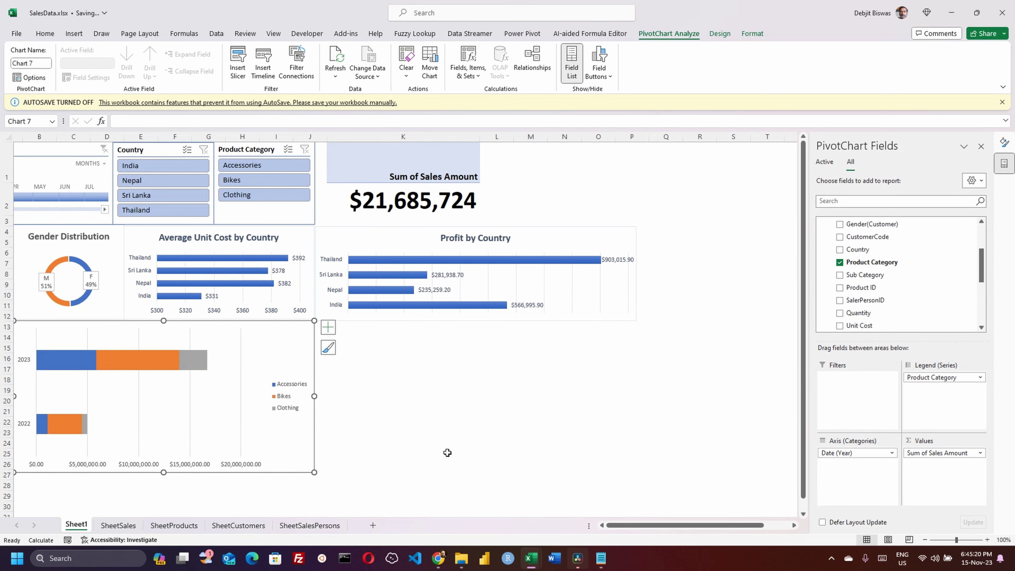
{"action": "left_click_drag", "start_coordinate": [164, 472], "coordinate": [164, 445]}
Step: Add the 'Sale by Year' chart title and apply a preset chart style
{"action": "left_click", "coordinate": [328, 327]}
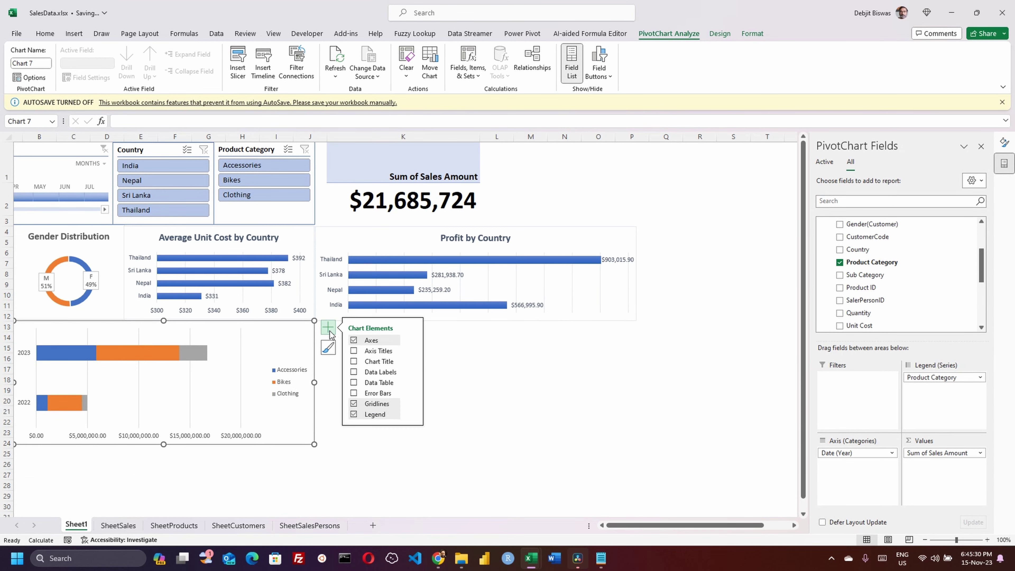
{"action": "left_click", "coordinate": [353, 361]}
{"action": "left_click", "coordinate": [721, 34]}
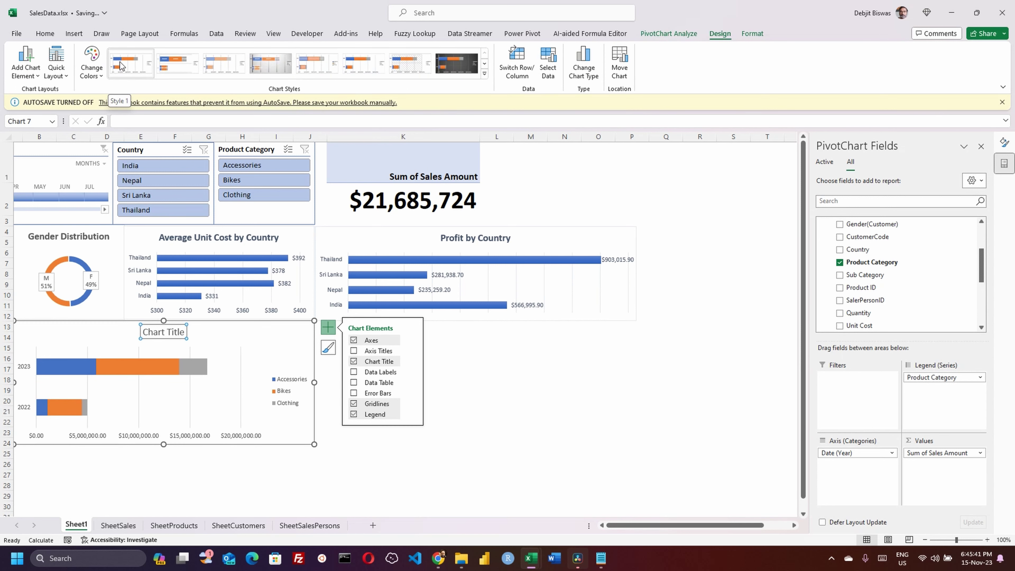
{"action": "left_click", "coordinate": [166, 67]}
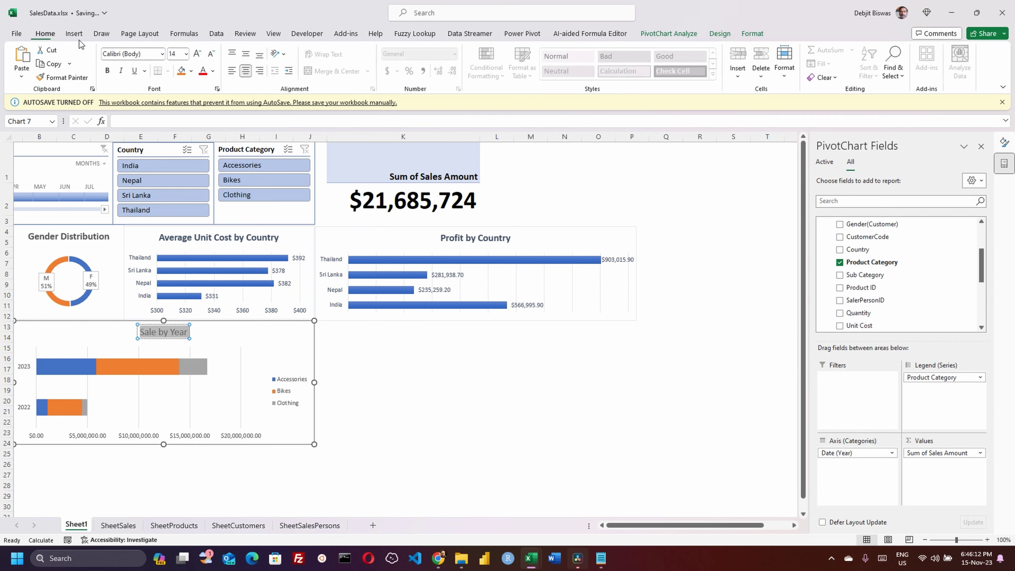
{"action": "left_click", "coordinate": [416, 420]}
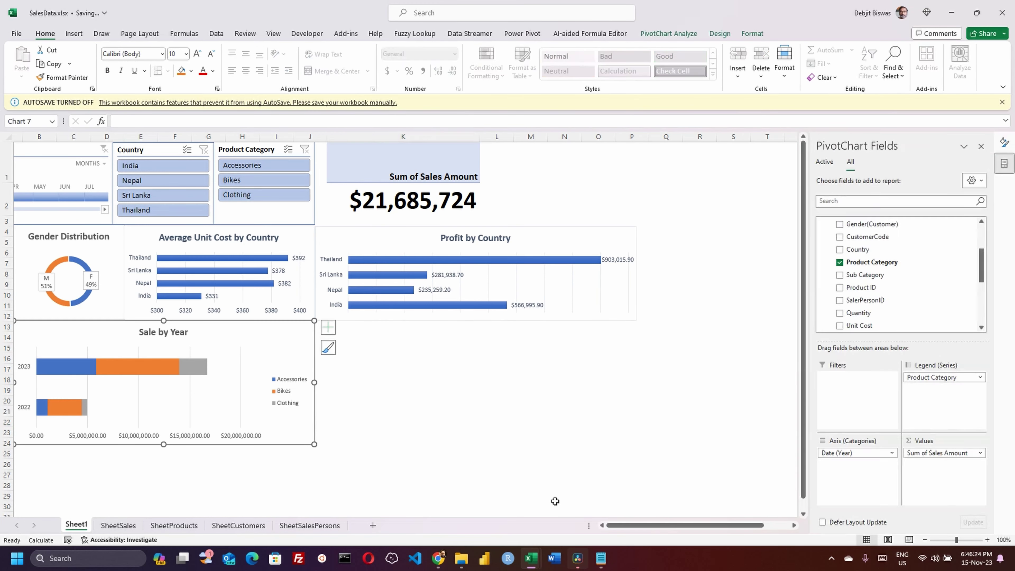
Step: Insert an empty PivotChart from the data model on the existing sheet at cell K13
{"action": "left_click", "coordinate": [403, 495]}
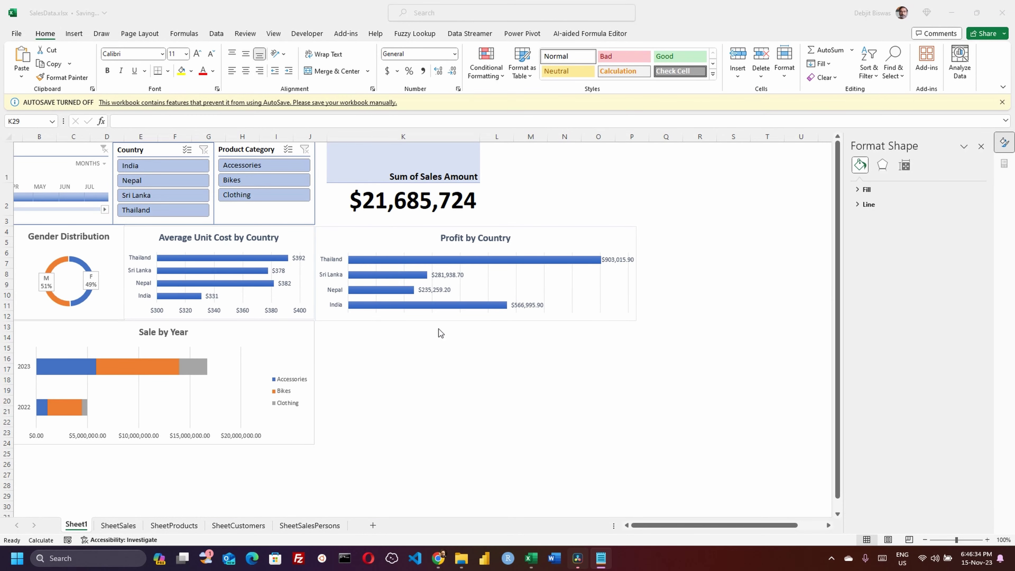
{"action": "left_click", "coordinate": [330, 324]}
{"action": "left_click", "coordinate": [518, 35]}
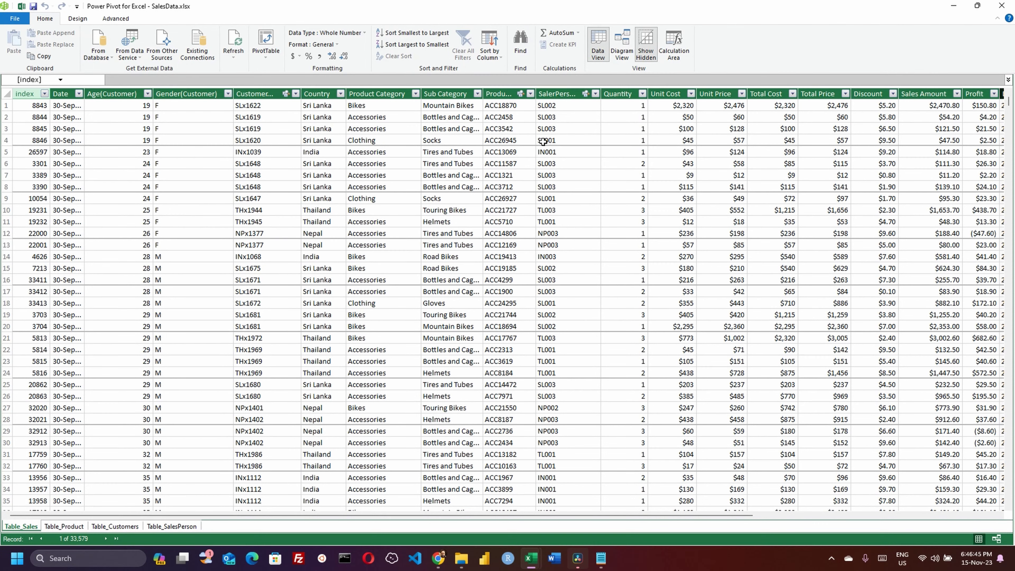
{"action": "left_click", "coordinate": [277, 58]}
{"action": "left_click", "coordinate": [204, 79]}
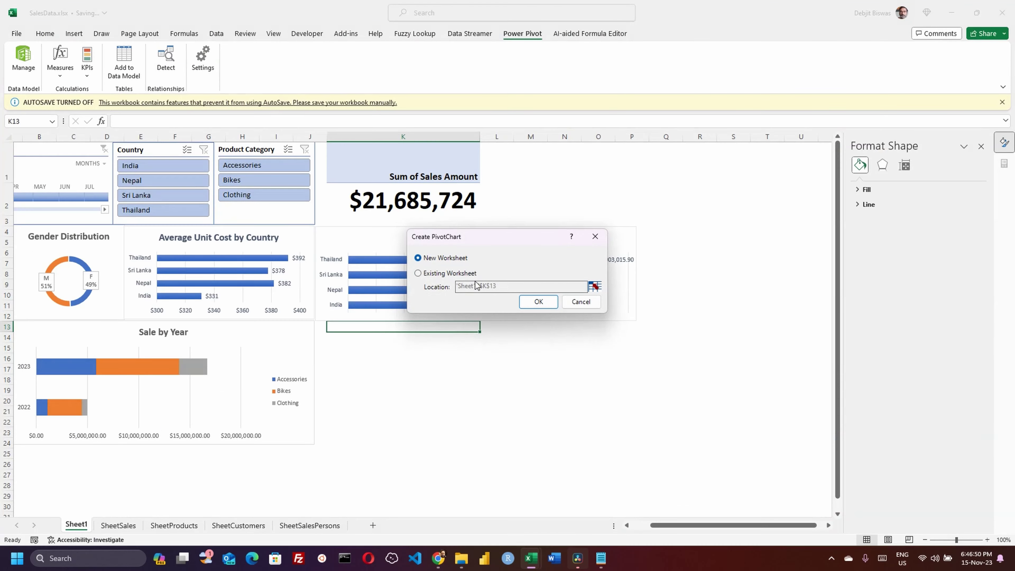
{"action": "left_click", "coordinate": [453, 280]}
{"action": "left_click", "coordinate": [537, 303]}
Step: Chart Total Cost and Sales Amount from Table_Sales against Date
{"action": "left_click", "coordinate": [821, 253]}
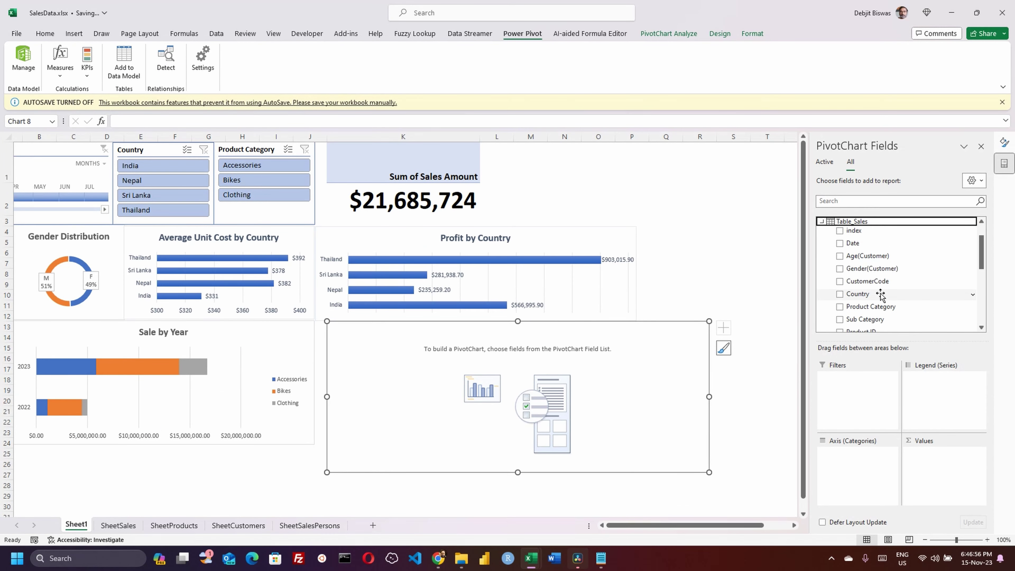
{"action": "scroll", "coordinate": [881, 295], "scroll_direction": "down", "scroll_amount": 4}
{"action": "left_click", "coordinate": [871, 268]}
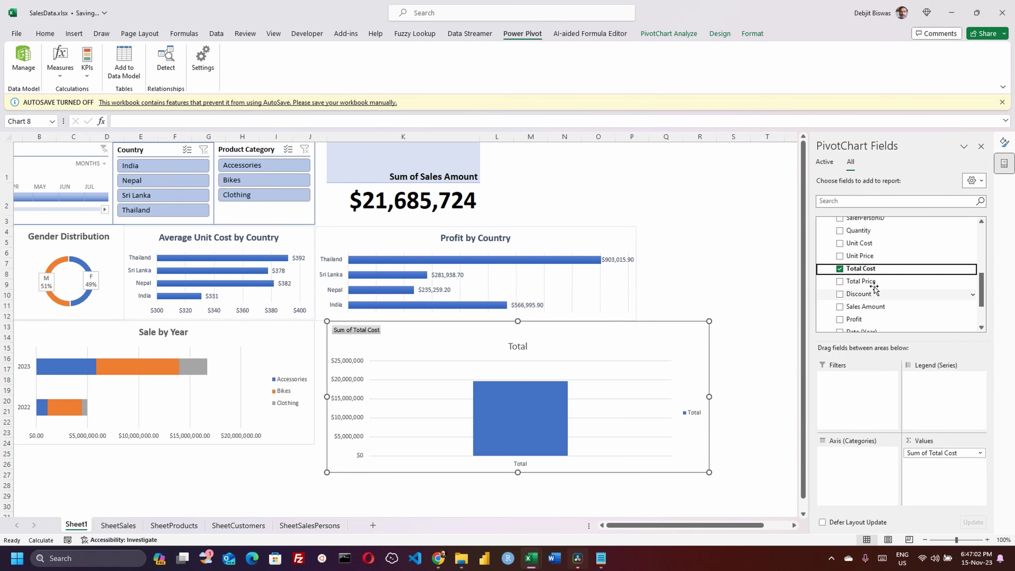
{"action": "left_click", "coordinate": [866, 307]}
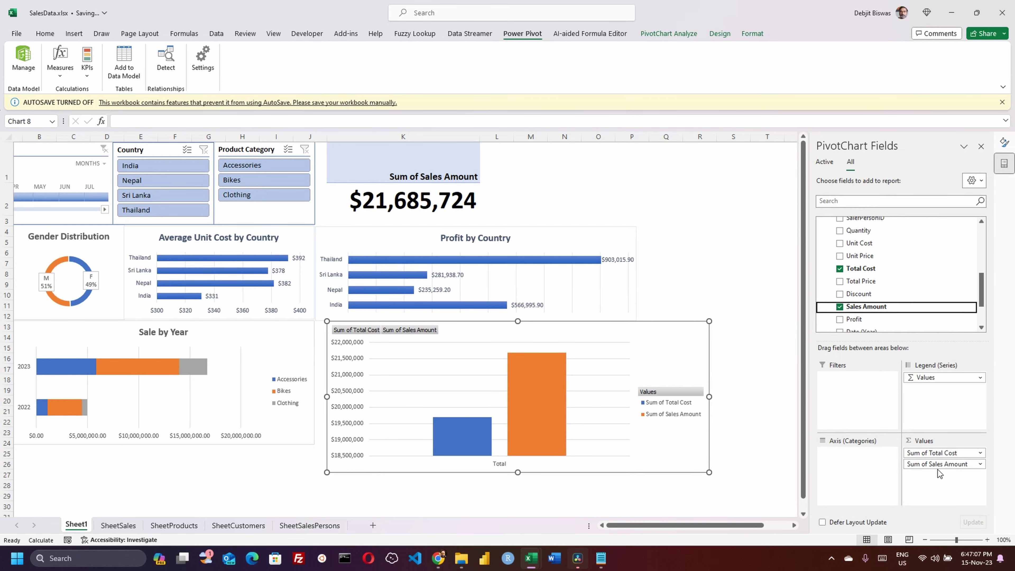
{"action": "scroll", "coordinate": [898, 288], "scroll_direction": "up", "scroll_amount": 5}
{"action": "left_click_drag", "start_coordinate": [855, 275], "coordinate": [845, 455]}
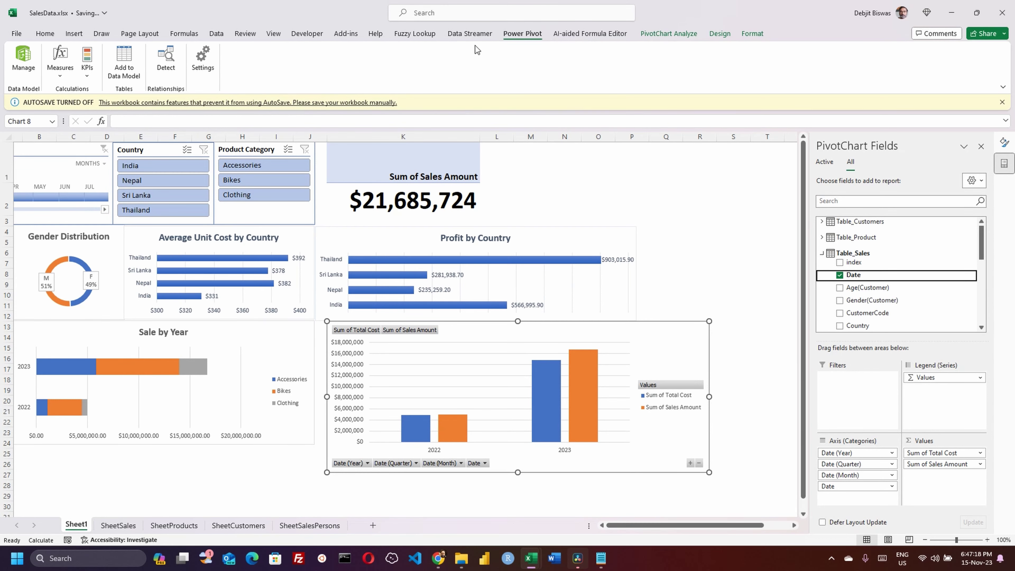
Step: Change the Total Cost and Sales Amount chart to a line chart
{"action": "left_click", "coordinate": [717, 35]}
{"action": "left_click", "coordinate": [583, 64]}
{"action": "left_click", "coordinate": [373, 199]}
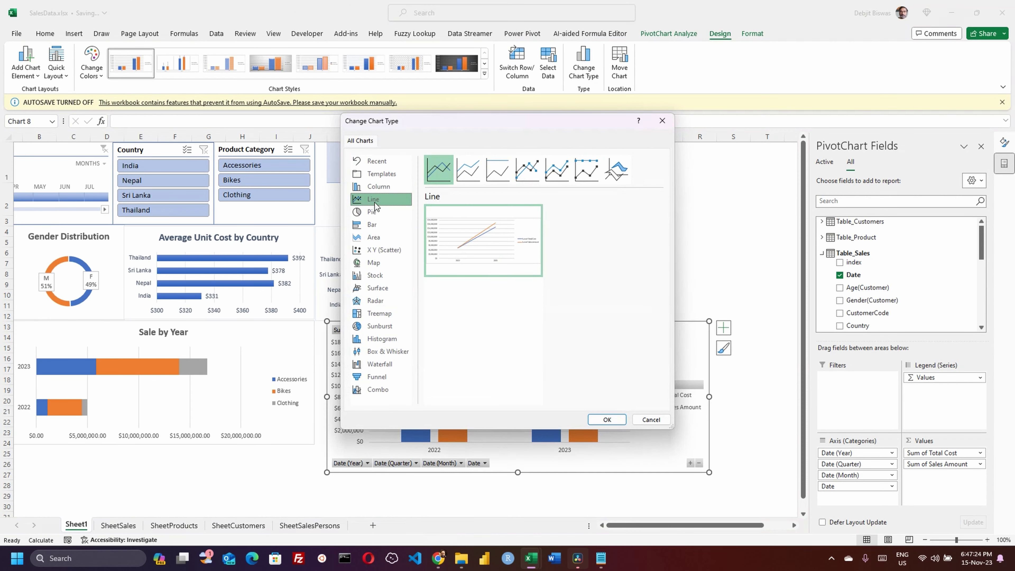
{"action": "left_click", "coordinate": [607, 420]}
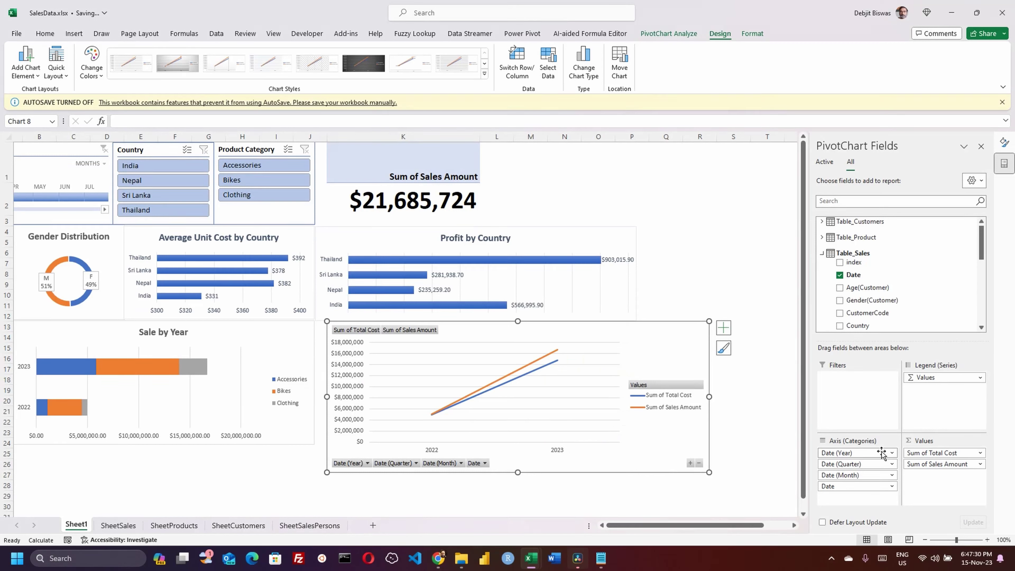
Step: Hide the chart's field buttons, expand the axis to monthly detail, and move it below Sale by Year
{"action": "left_click", "coordinate": [892, 486]}
{"action": "left_click", "coordinate": [868, 455]}
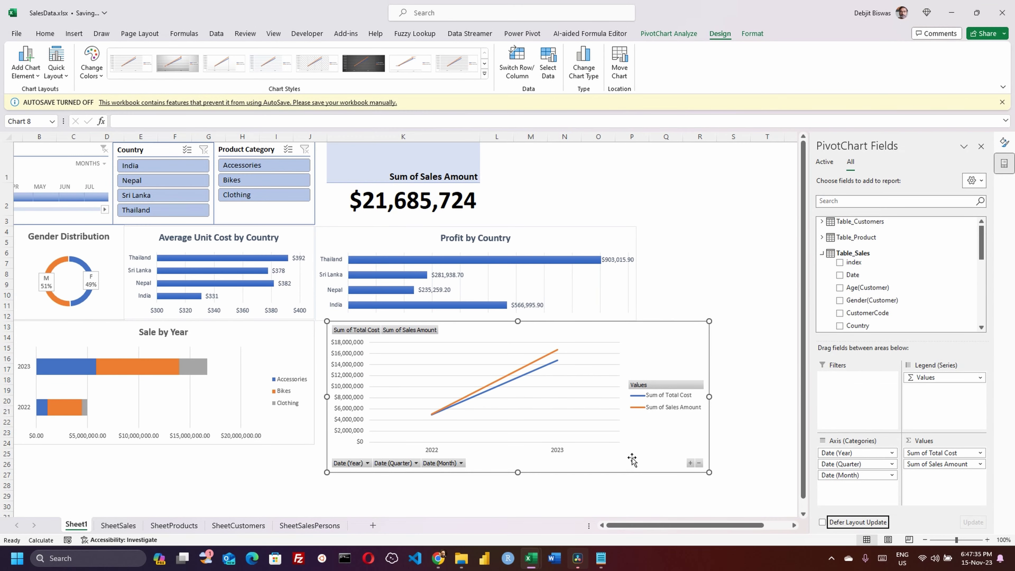
{"action": "left_click", "coordinate": [668, 34]}
{"action": "left_click", "coordinate": [599, 58]}
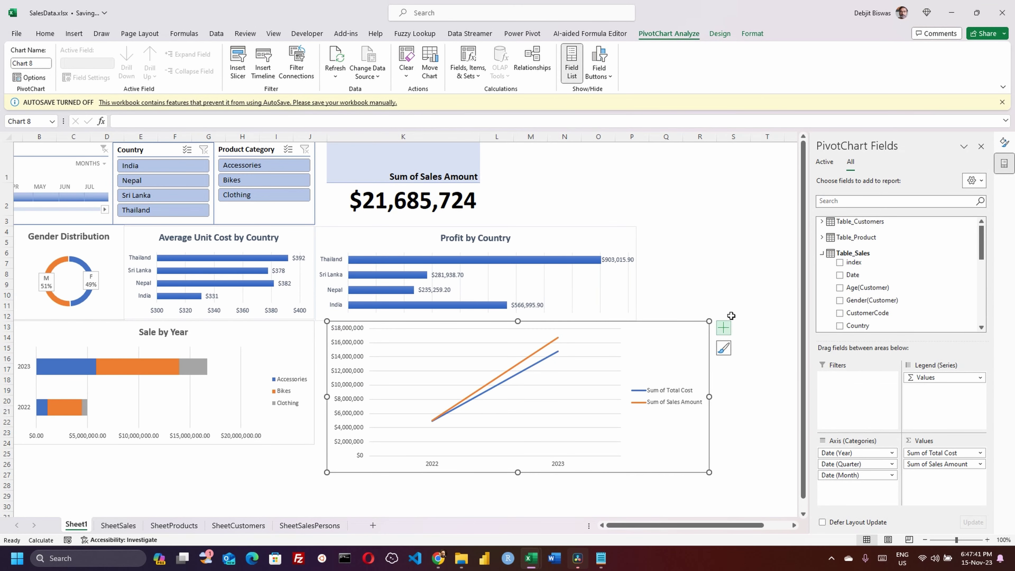
{"action": "left_click", "coordinate": [859, 453]}
{"action": "mouse_move", "coordinate": [865, 454]}
{"action": "left_mouse_down"}
{"action": "mouse_move", "coordinate": [863, 478]}
{"action": "mouse_move", "coordinate": [862, 452]}
{"action": "left_mouse_up"}
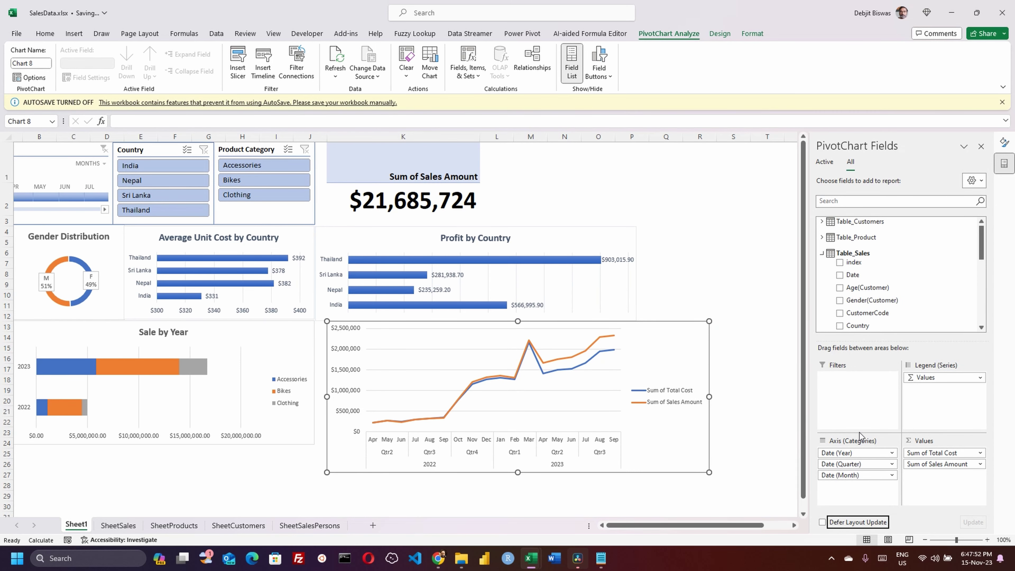
{"action": "scroll", "coordinate": [684, 440], "scroll_direction": "down", "scroll_amount": 2}
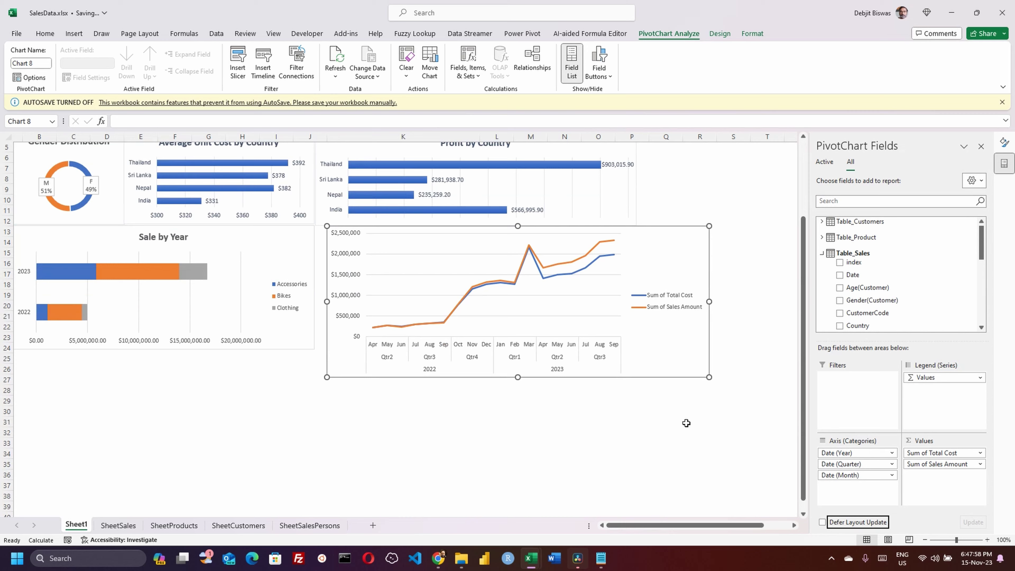
{"action": "left_click_drag", "start_coordinate": [657, 234], "coordinate": [352, 354]}
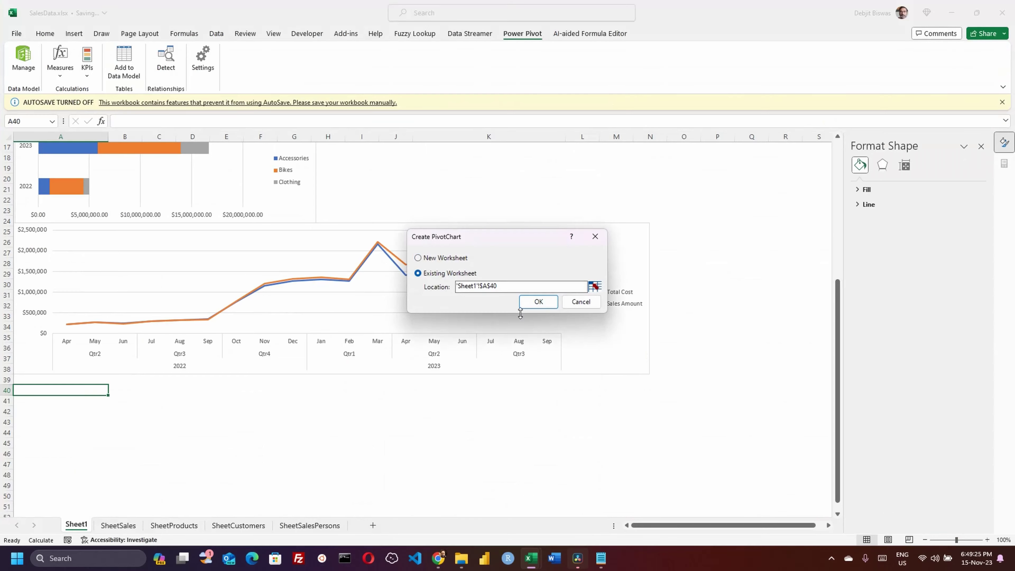
Step: Create a second data-model PivotChart plotting Profit and Discount over Date
{"action": "left_click", "coordinate": [535, 301]}
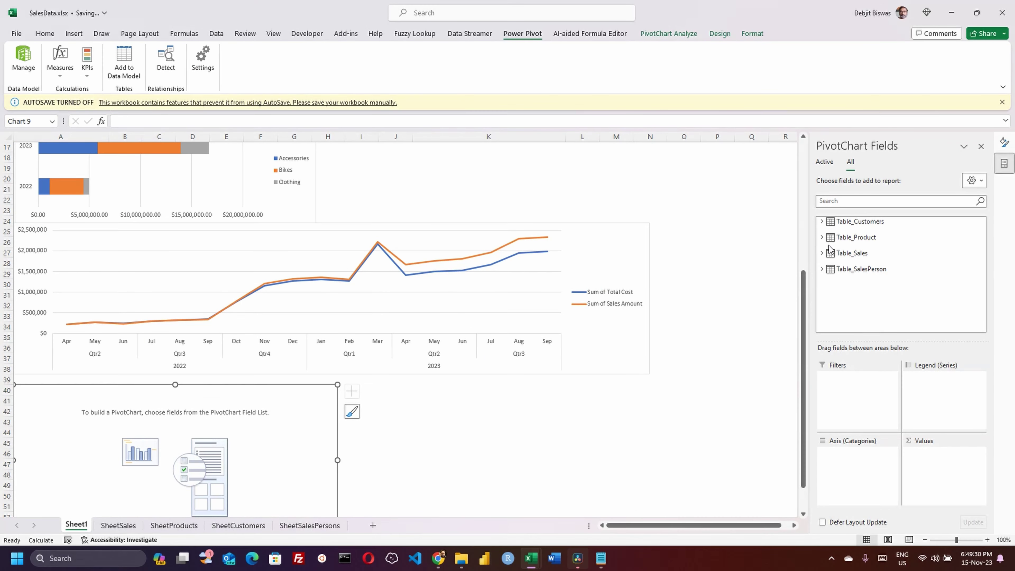
{"action": "left_click", "coordinate": [823, 252]}
{"action": "scroll", "coordinate": [902, 288], "scroll_direction": "down", "scroll_amount": 3}
{"action": "left_click_drag", "start_coordinate": [870, 294], "coordinate": [933, 463]}
{"action": "scroll", "coordinate": [976, 306], "scroll_direction": "down", "scroll_amount": 2}
{"action": "left_click_drag", "start_coordinate": [919, 243], "coordinate": [939, 466]}
{"action": "scroll", "coordinate": [940, 308], "scroll_direction": "up", "scroll_amount": 2}
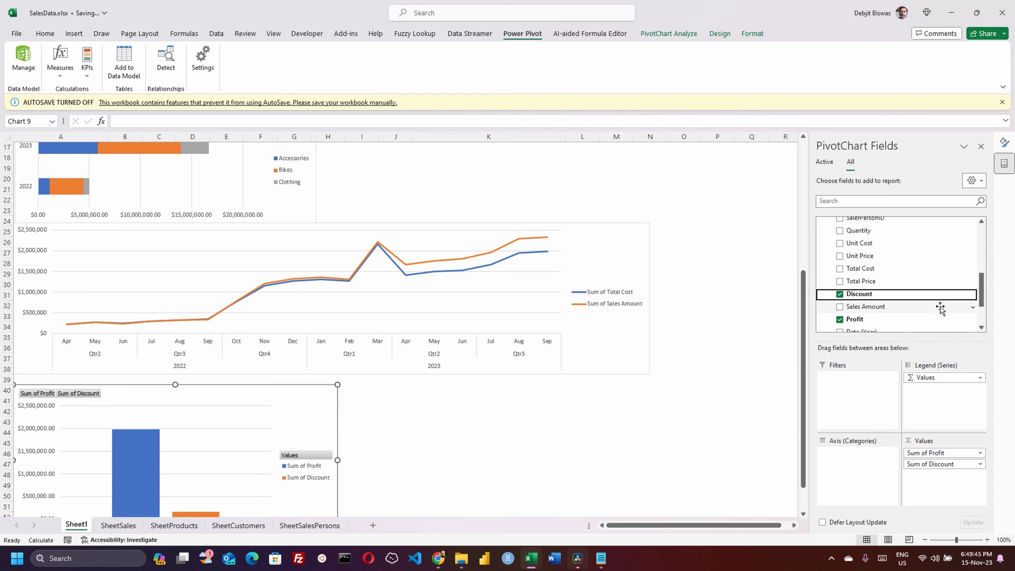
{"action": "scroll", "coordinate": [919, 291], "scroll_direction": "up", "scroll_amount": 5}
{"action": "left_click_drag", "start_coordinate": [872, 277], "coordinate": [866, 479]}
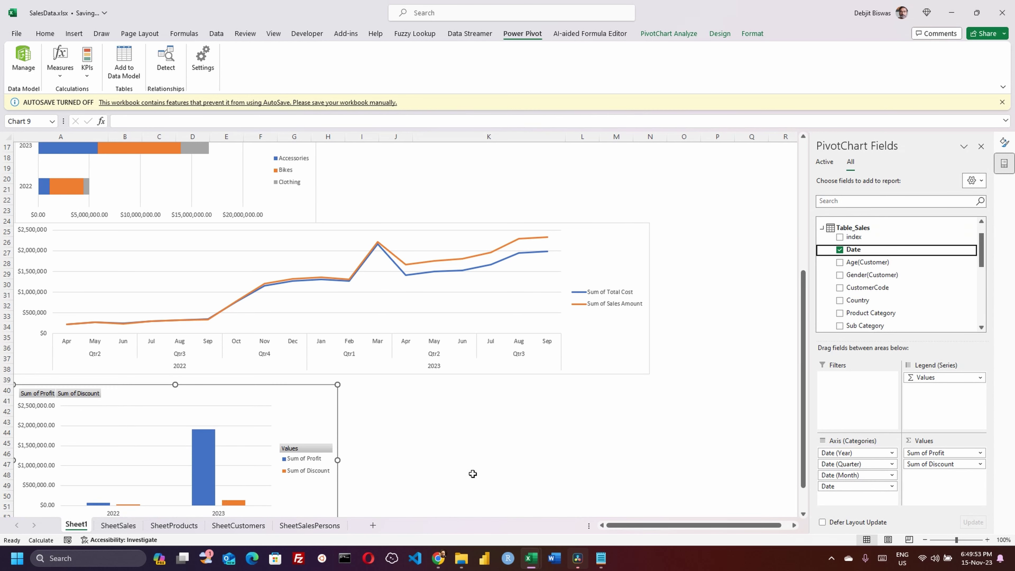
{"action": "scroll", "coordinate": [473, 474], "scroll_direction": "down", "scroll_amount": 2}
Step: Make the Profit and Discount chart a monthly line chart without field buttons, sized and placed under the cost chart
{"action": "left_click", "coordinate": [719, 34]}
{"action": "left_click", "coordinate": [668, 33]}
{"action": "left_click", "coordinate": [599, 56]}
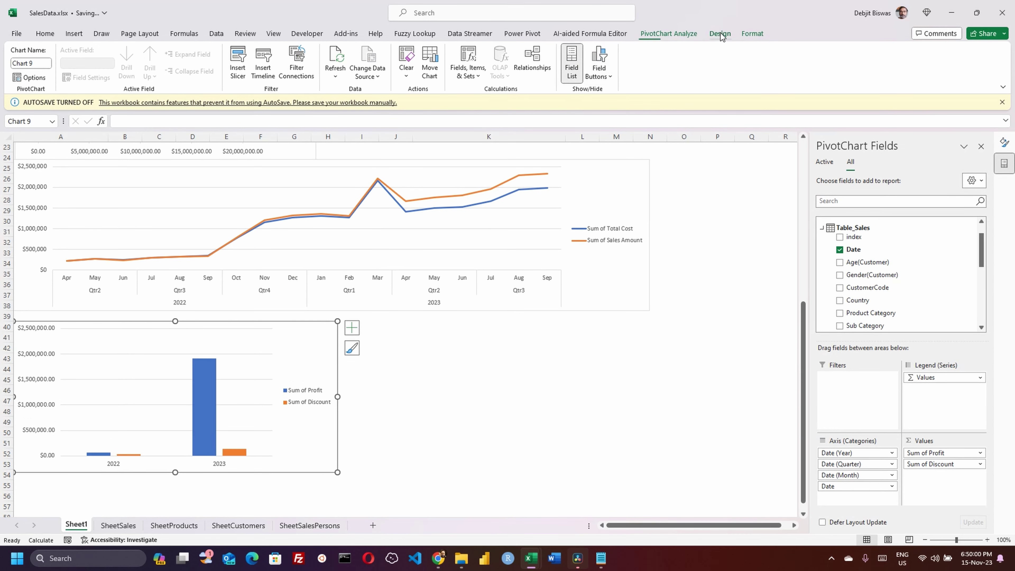
{"action": "left_click", "coordinate": [720, 33]}
{"action": "left_click", "coordinate": [584, 63]}
{"action": "left_click", "coordinate": [365, 204]}
{"action": "left_click", "coordinate": [604, 419]}
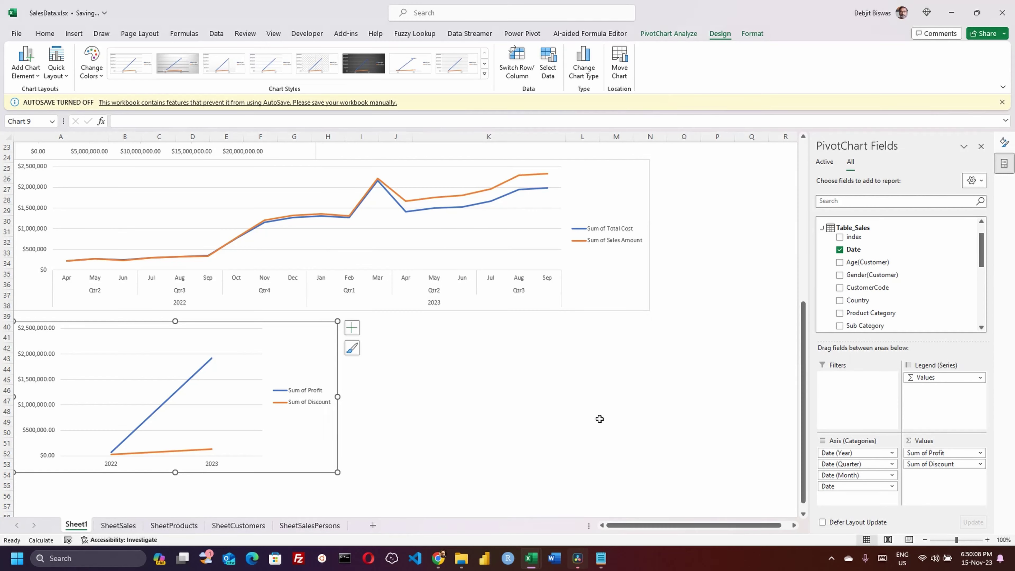
{"action": "left_click_drag", "start_coordinate": [869, 466], "coordinate": [462, 458]}
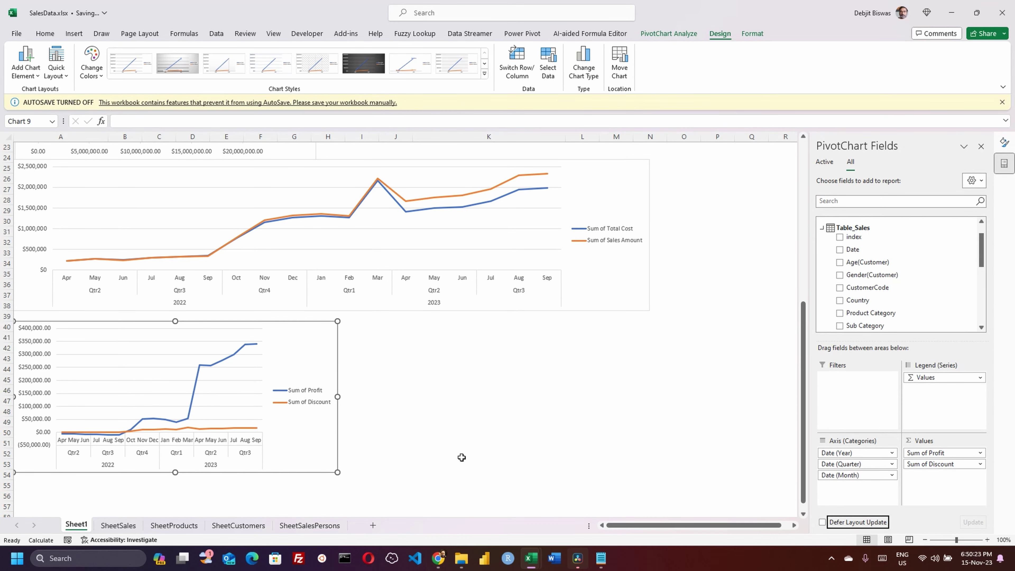
{"action": "left_click_drag", "start_coordinate": [572, 390], "coordinate": [656, 393]}
{"action": "left_click_drag", "start_coordinate": [616, 322], "coordinate": [612, 310]}
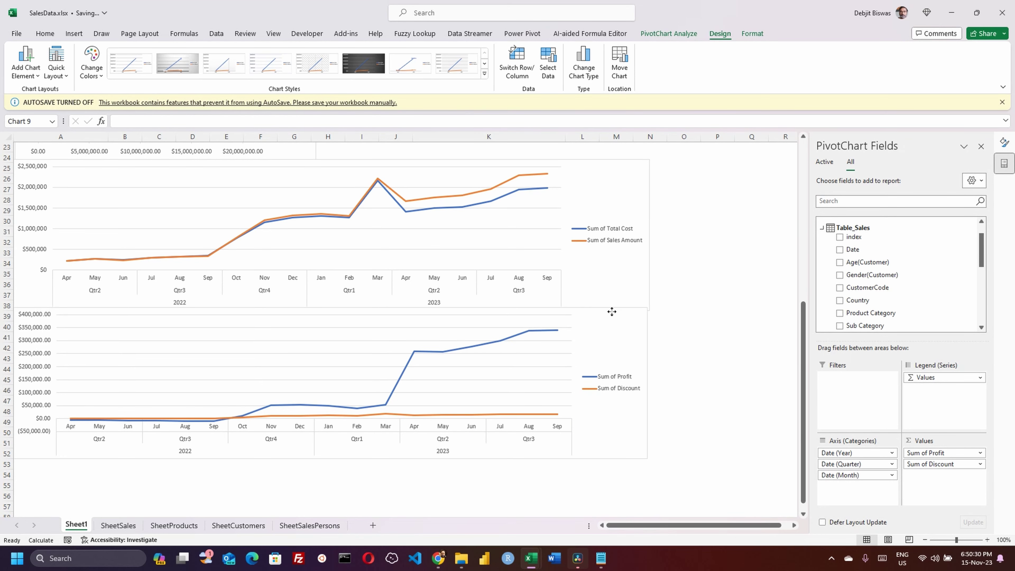
Step: Title the cost chart 'Sale vs Cost over Time'
{"action": "scroll", "coordinate": [701, 309], "scroll_direction": "up", "scroll_amount": 2}
{"action": "left_click", "coordinate": [636, 240]}
{"action": "left_click", "coordinate": [664, 229]}
{"action": "left_click", "coordinate": [719, 264]}
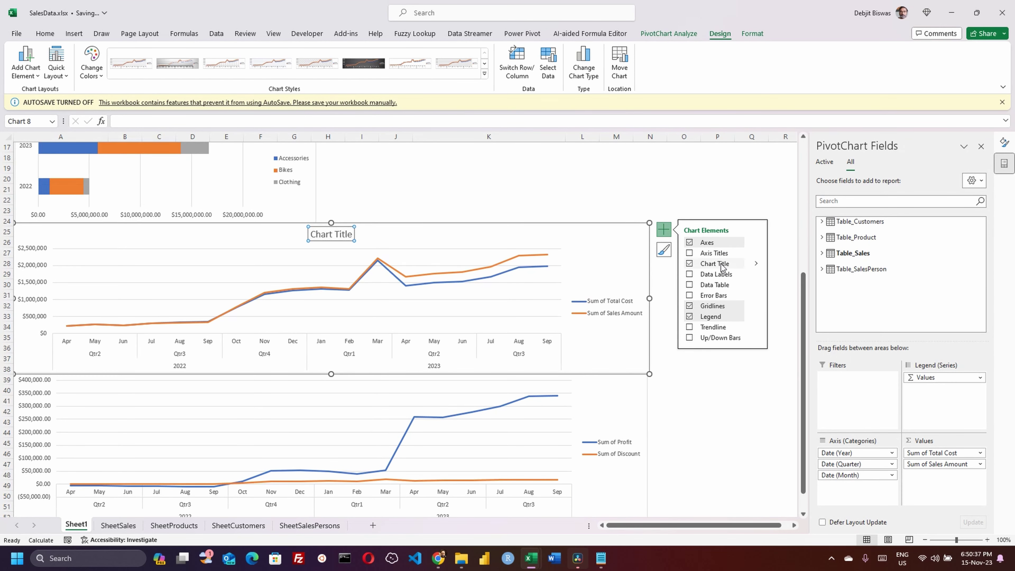
{"action": "key", "text": "alt+Tab"}
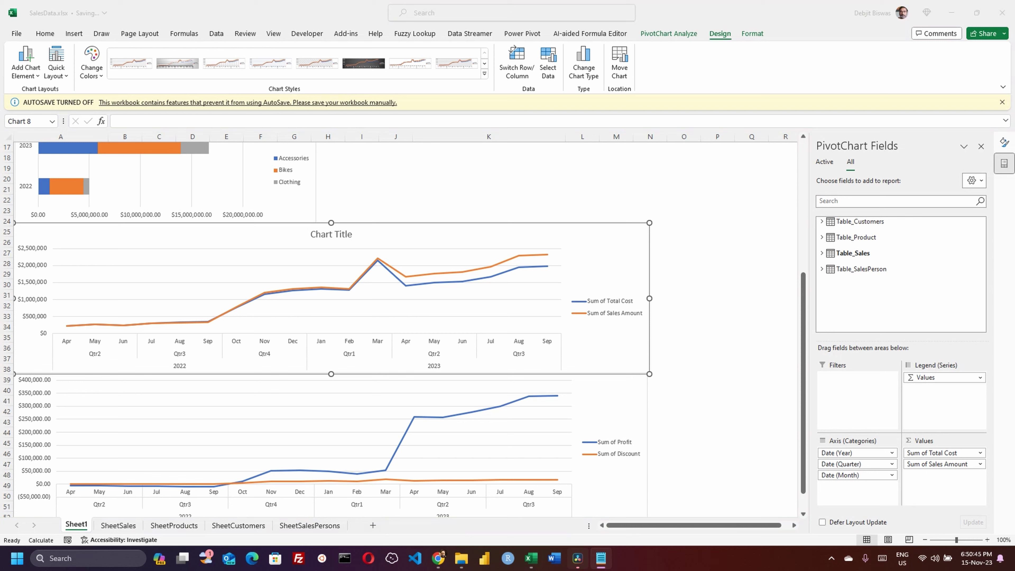
{"action": "double_click", "coordinate": [331, 234]}
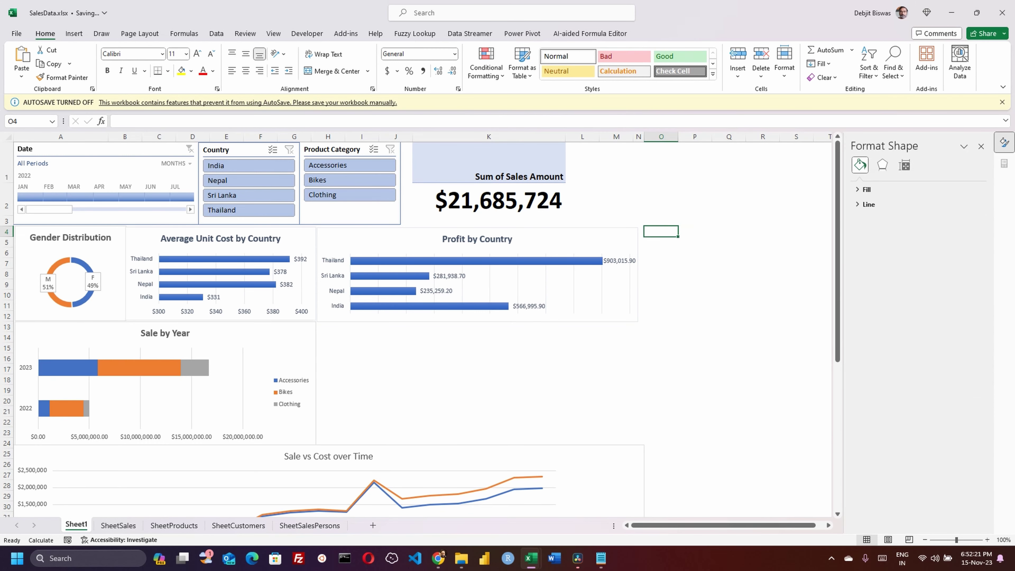
Step: Insert an empty data-model PivotTable at Sheet1!$O$4 and keep its field list visible
{"action": "key", "text": "alt+Tab"}
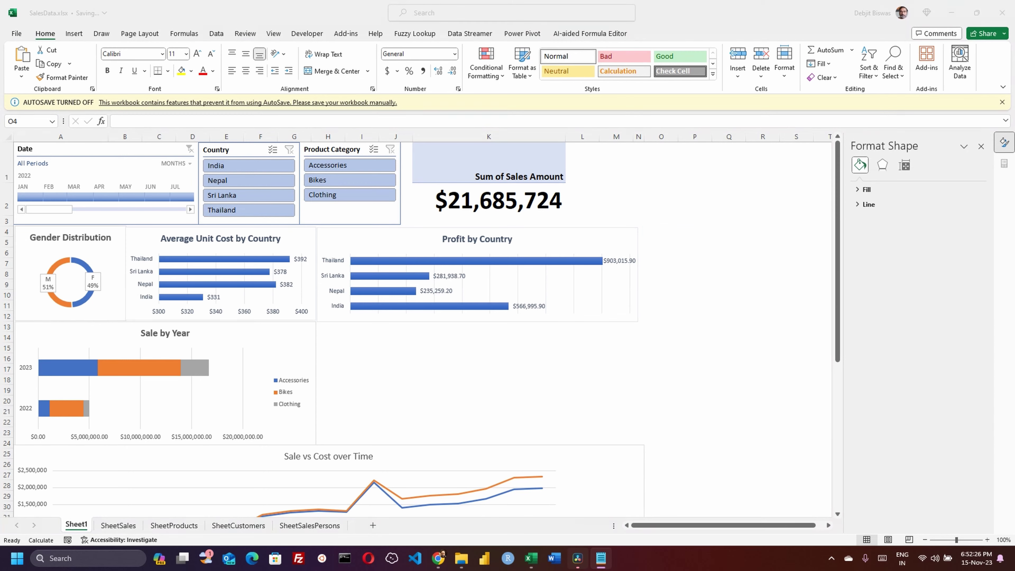
{"action": "key", "text": "alt+Tab"}
{"action": "left_click", "coordinate": [522, 34]}
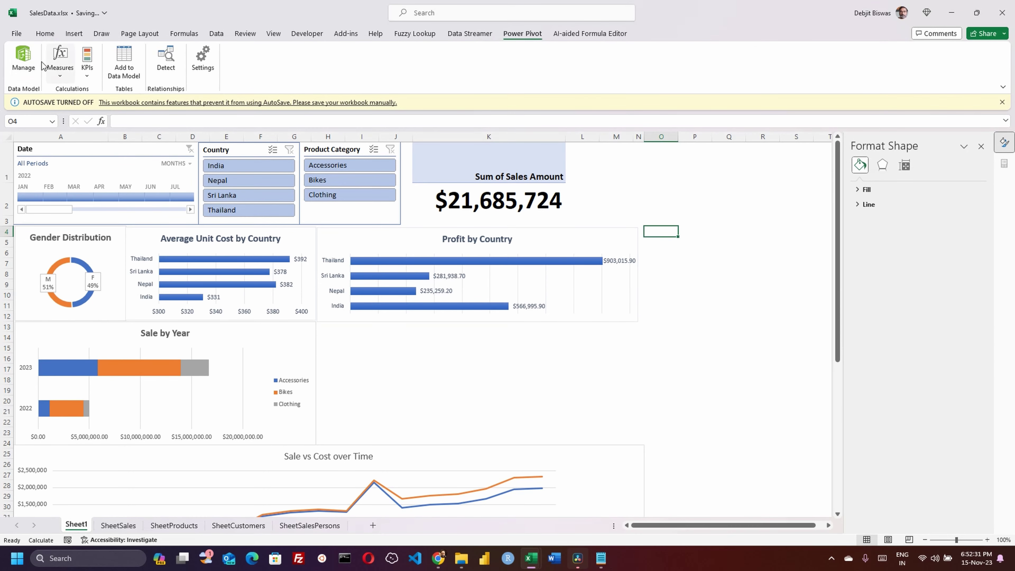
{"action": "left_click", "coordinate": [23, 64]}
{"action": "left_click", "coordinate": [267, 52]}
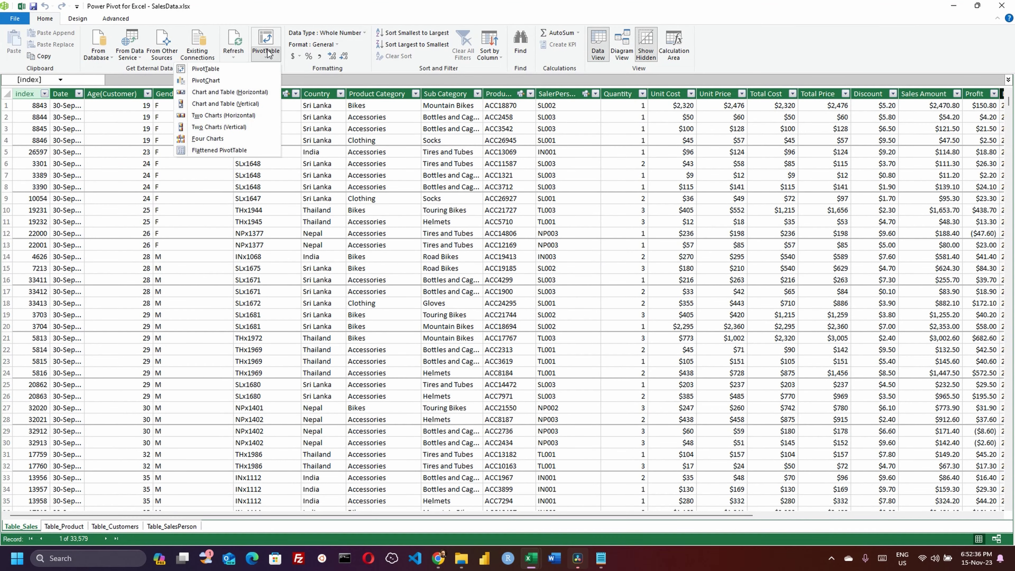
{"action": "left_click", "coordinate": [206, 68]}
{"action": "left_click", "coordinate": [459, 272]}
{"action": "left_click", "coordinate": [537, 302]}
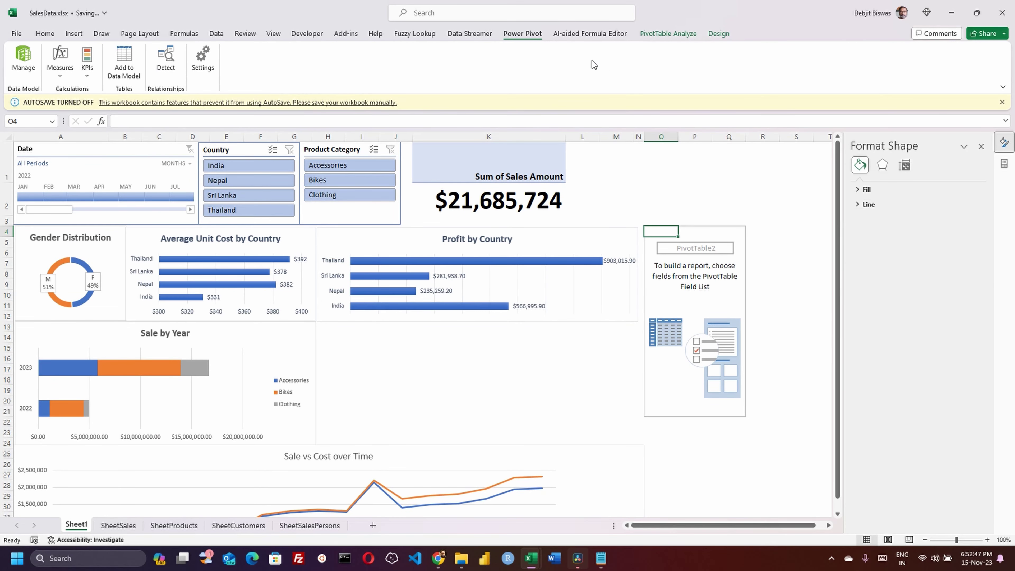
{"action": "left_click", "coordinate": [668, 34]}
{"action": "left_click", "coordinate": [770, 63]}
{"action": "left_click", "coordinate": [770, 63]}
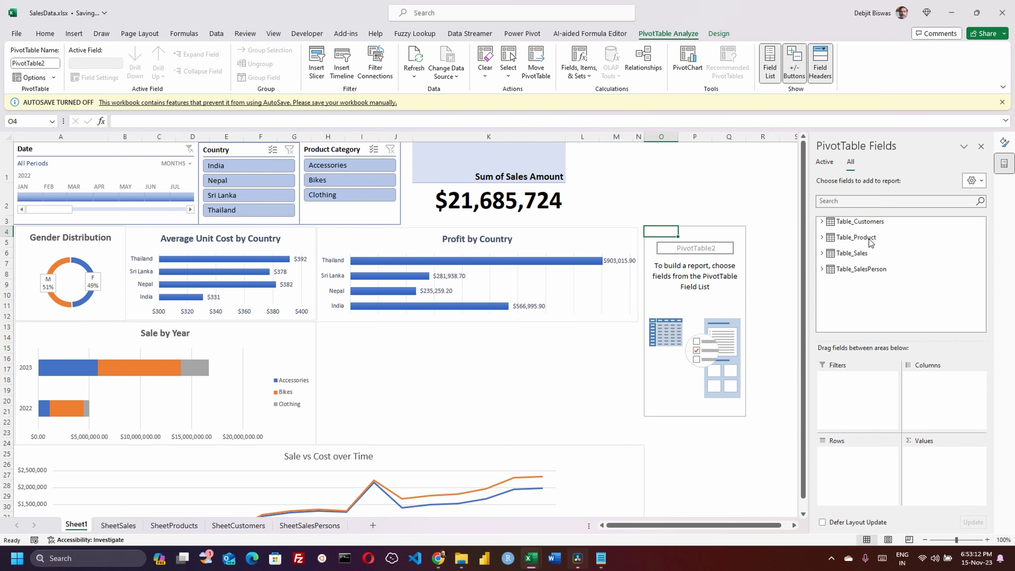
Step: Put Person from Table_SalesPerson in Rows and Sales Amount in Values
{"action": "left_click", "coordinate": [859, 253]}
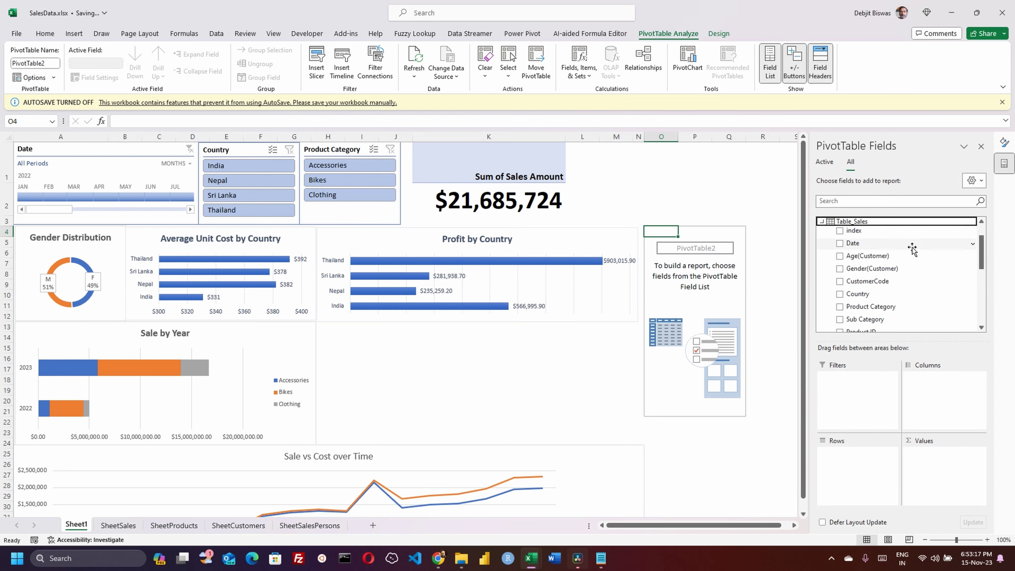
{"action": "left_click", "coordinate": [821, 221]}
{"action": "left_click", "coordinate": [821, 270]}
{"action": "left_click_drag", "start_coordinate": [855, 278], "coordinate": [842, 462]}
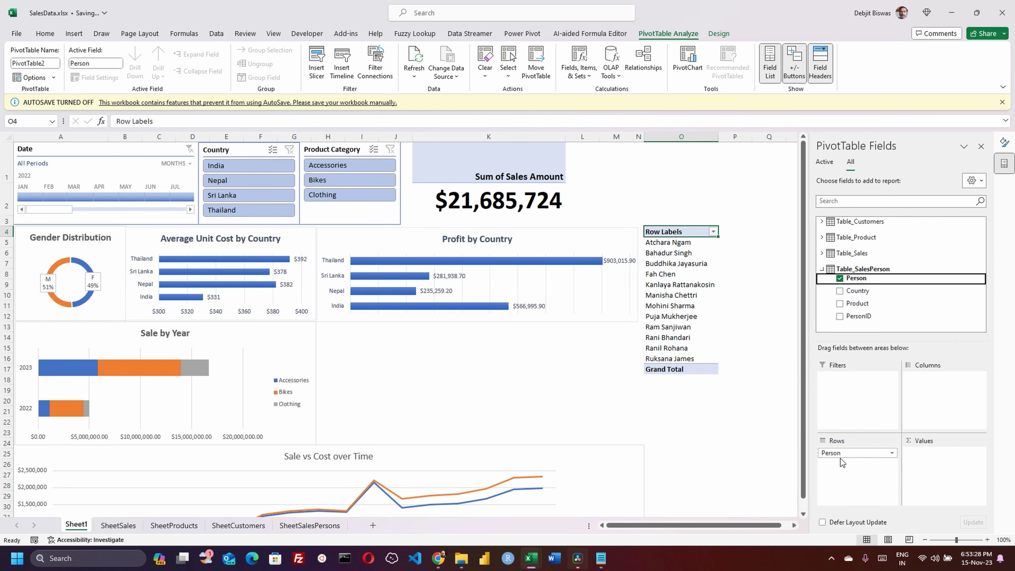
{"action": "left_click", "coordinate": [822, 252]}
{"action": "scroll", "coordinate": [839, 280], "scroll_direction": "down", "scroll_amount": 5}
{"action": "scroll", "coordinate": [886, 283], "scroll_direction": "up", "scroll_amount": 2}
{"action": "left_click_drag", "start_coordinate": [886, 283], "coordinate": [939, 459]}
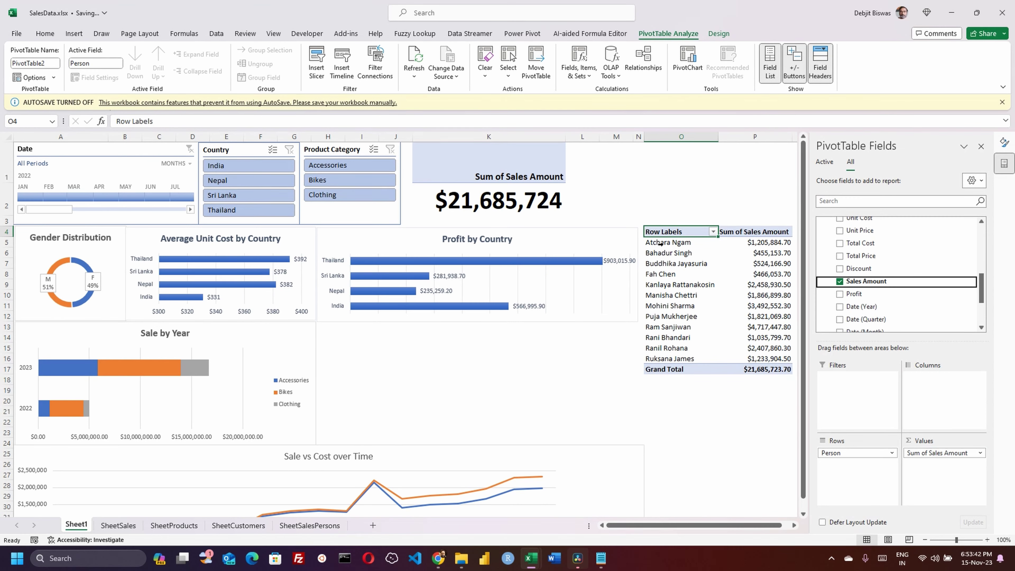
Step: Sort salespeople by sales largest to smallest and select the twelve values P5:P16
{"action": "left_click", "coordinate": [764, 242]}
{"action": "right_click", "coordinate": [753, 243]}
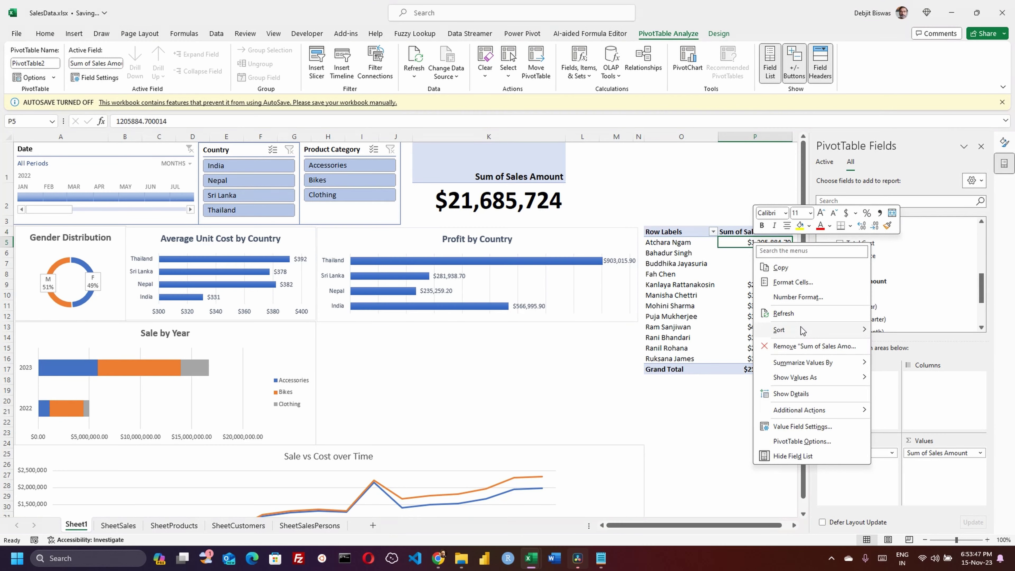
{"action": "mouse_move", "coordinate": [780, 329]}
{"action": "left_click", "coordinate": [919, 346]}
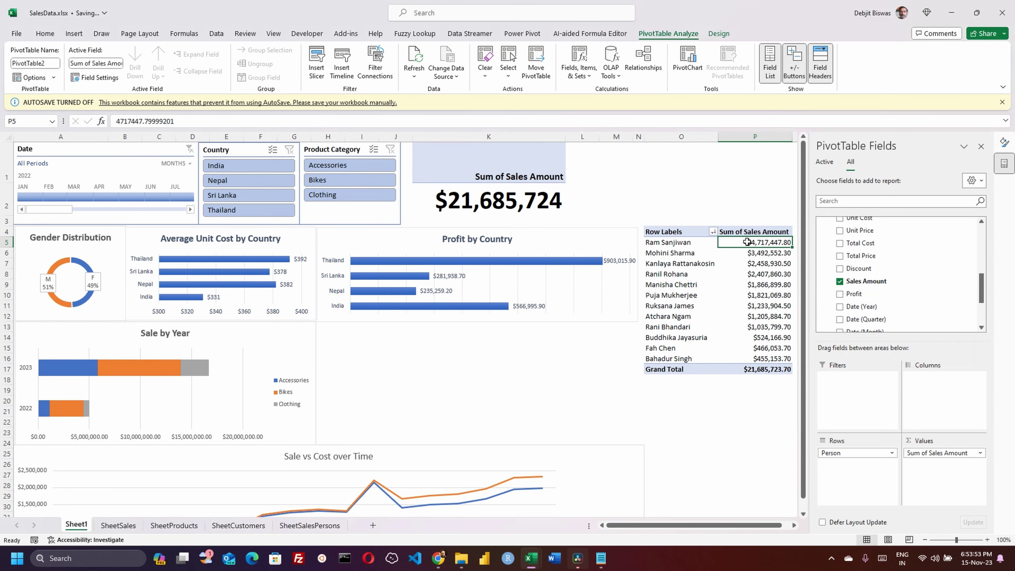
{"action": "left_click_drag", "start_coordinate": [746, 241], "coordinate": [759, 359]}
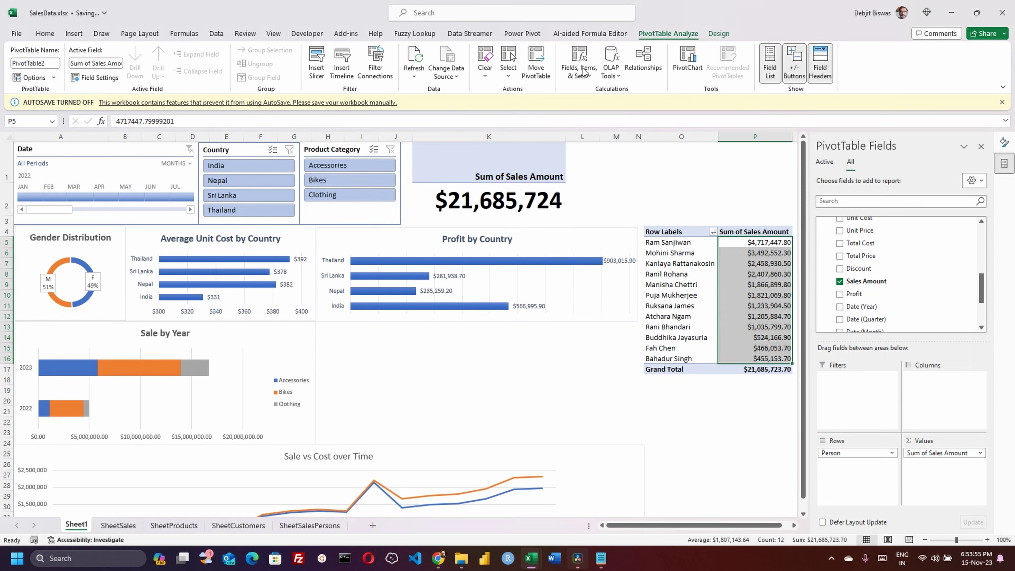
Step: Apply orange solid data bars to the salesperson sales totals, then select cell O19
{"action": "left_click", "coordinate": [54, 34]}
{"action": "left_click", "coordinate": [492, 77]}
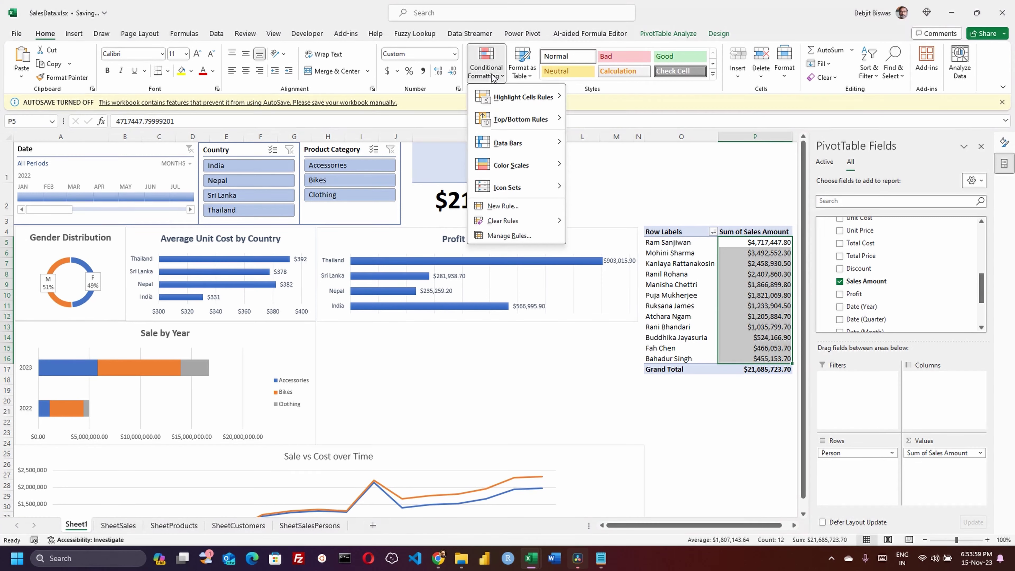
{"action": "mouse_move", "coordinate": [543, 144]}
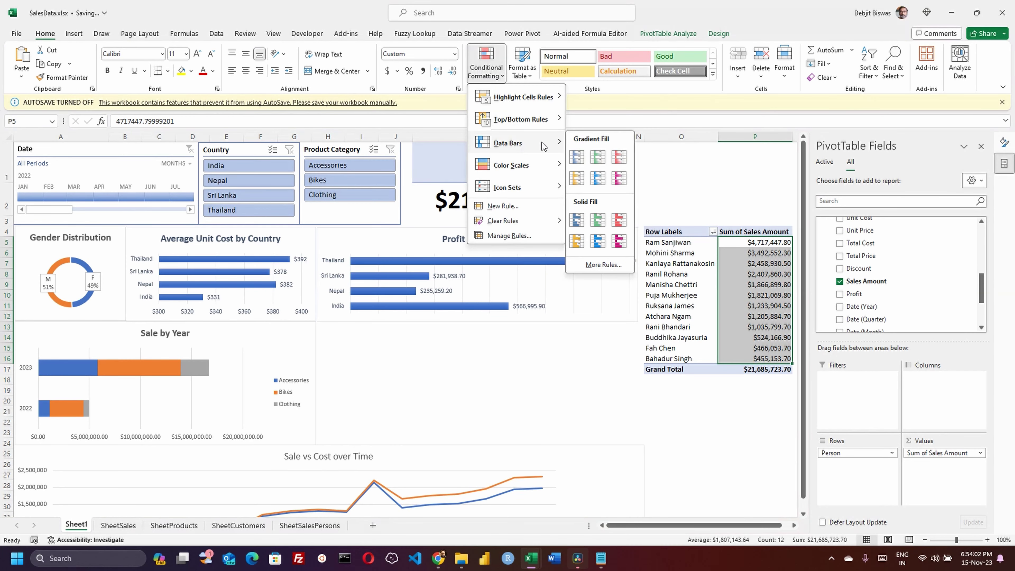
{"action": "left_click", "coordinate": [577, 241]}
{"action": "left_click", "coordinate": [654, 400]}
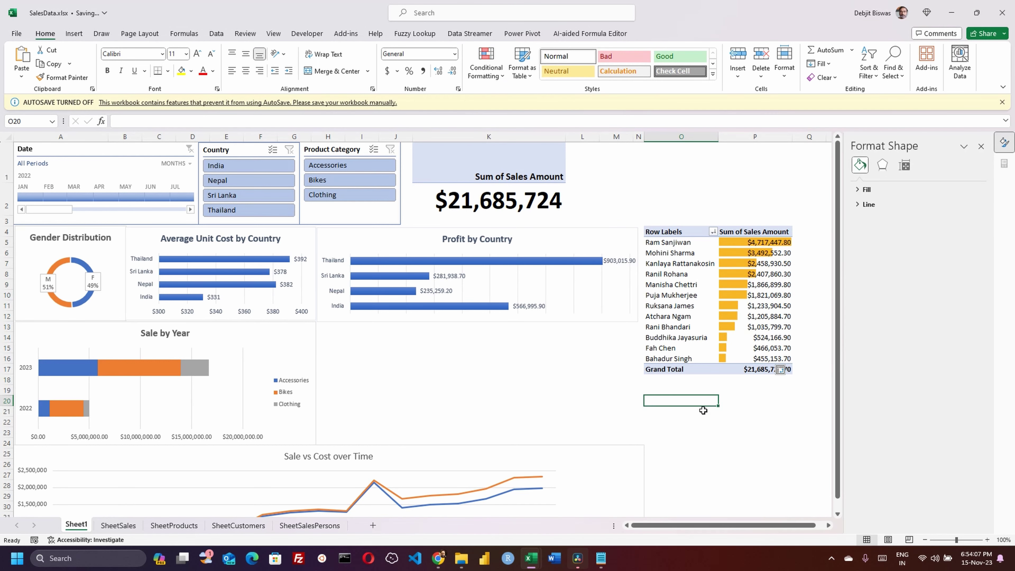
{"action": "left_click", "coordinate": [656, 386]}
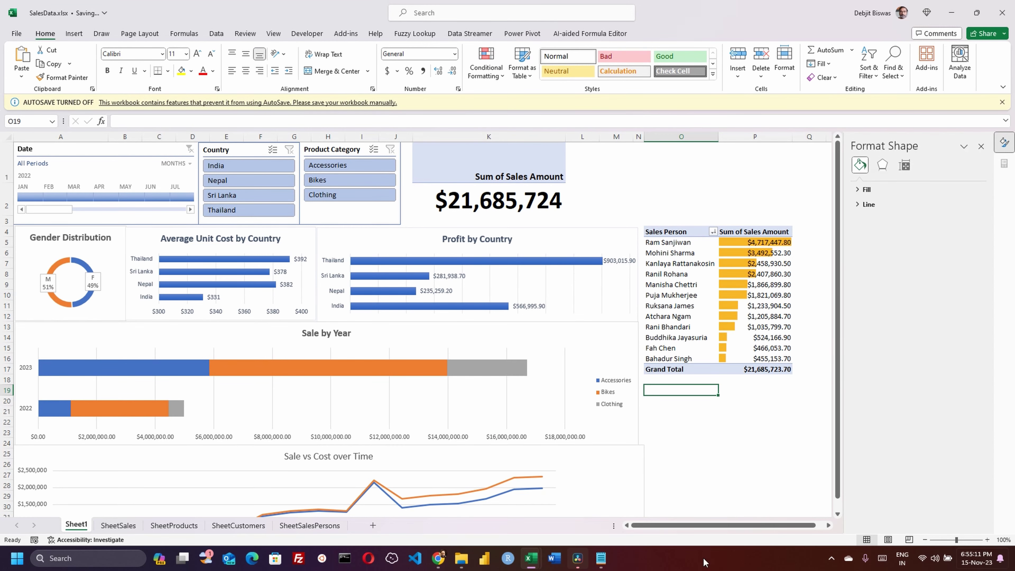
Step: Insert a new data-model PivotTable at cell O19
{"action": "left_click", "coordinate": [522, 34]}
{"action": "left_click", "coordinate": [22, 66]}
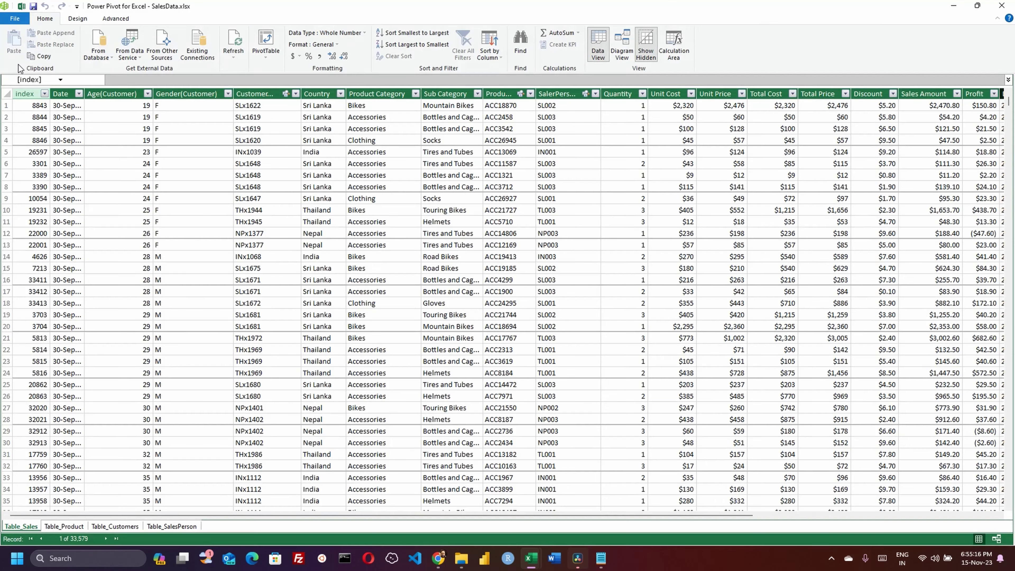
{"action": "left_click", "coordinate": [264, 49]}
{"action": "left_click", "coordinate": [218, 78]}
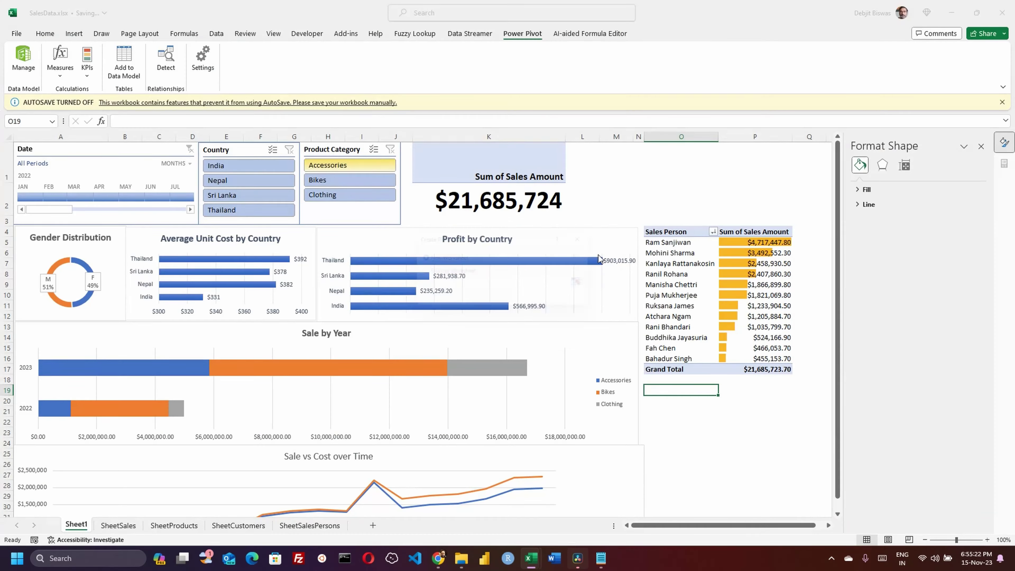
{"action": "left_click", "coordinate": [539, 302]}
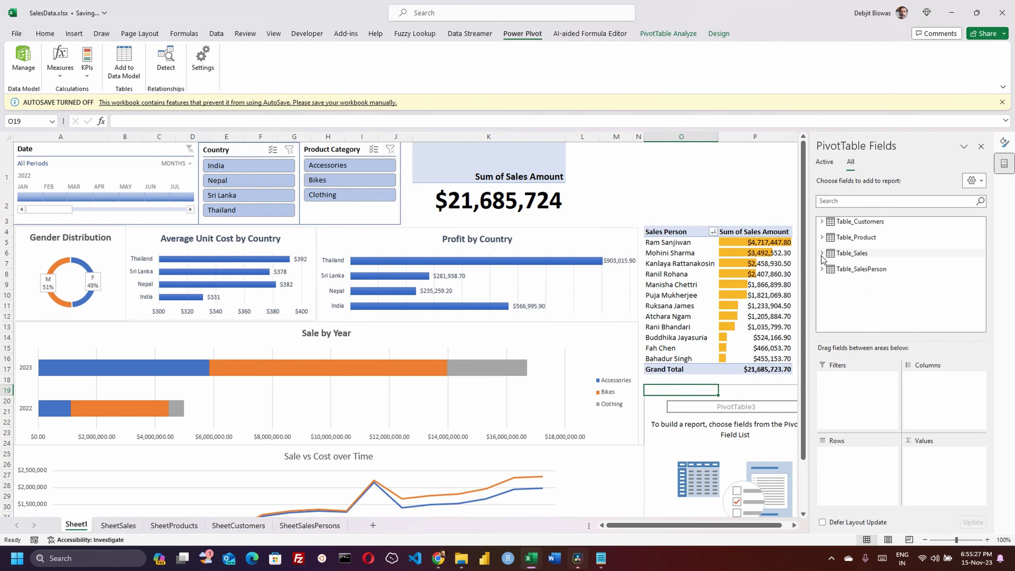
Step: Add Sub Category to Rows and Sales Amount and Profit to Values
{"action": "left_click", "coordinate": [821, 253]}
{"action": "scroll", "coordinate": [914, 304], "scroll_direction": "down", "scroll_amount": 2}
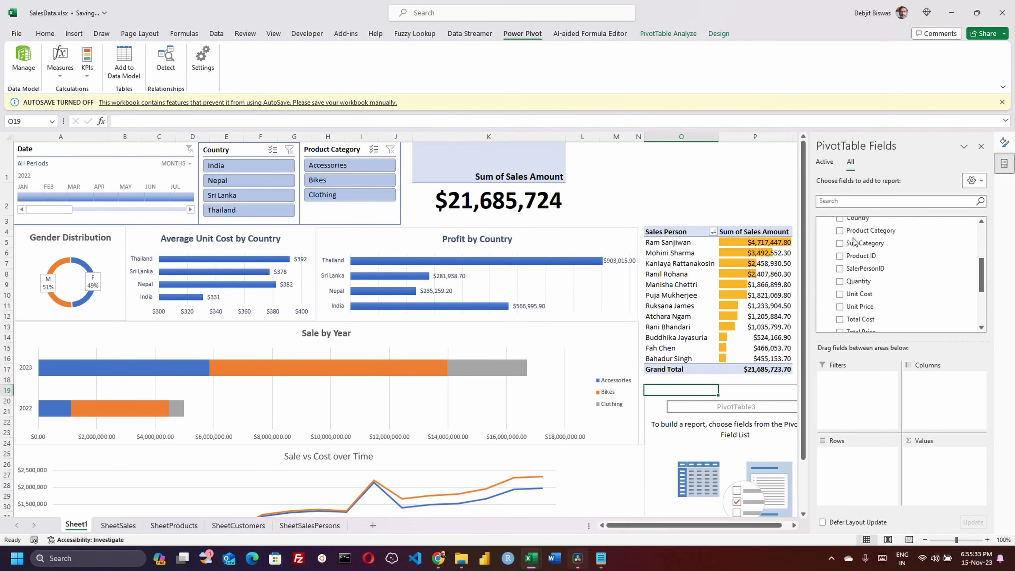
{"action": "left_click_drag", "start_coordinate": [872, 243], "coordinate": [858, 459]}
{"action": "scroll", "coordinate": [746, 433], "scroll_direction": "down", "scroll_amount": 2}
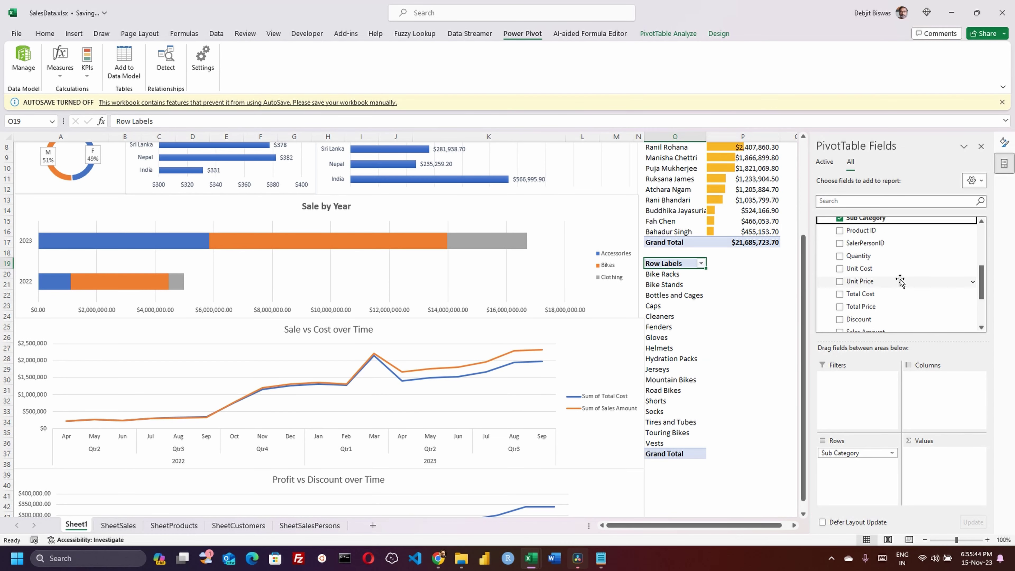
{"action": "scroll", "coordinate": [907, 280], "scroll_direction": "down", "scroll_amount": 2}
{"action": "left_click_drag", "start_coordinate": [908, 281], "coordinate": [919, 451]}
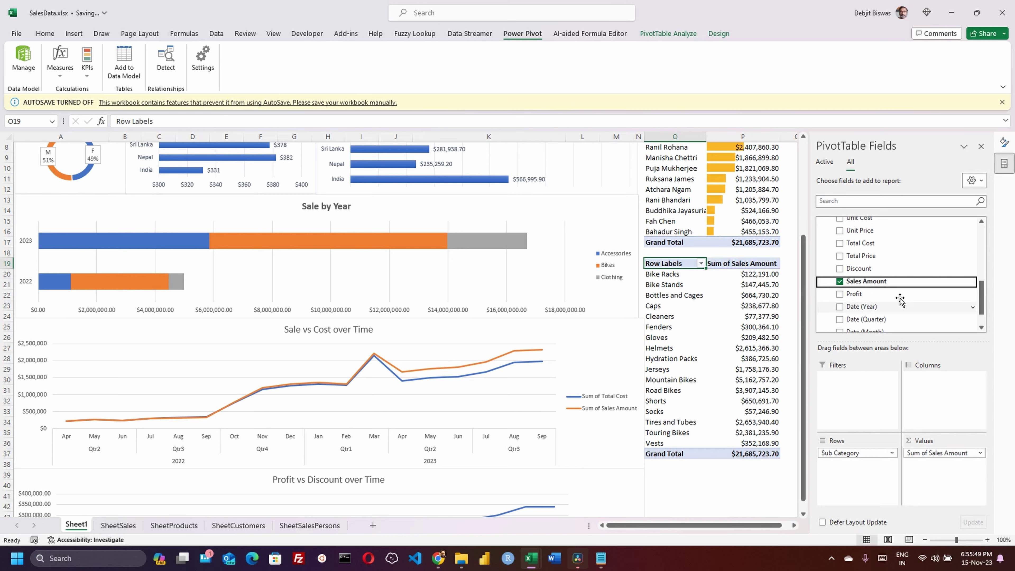
{"action": "scroll", "coordinate": [887, 293], "scroll_direction": "down", "scroll_amount": 1}
{"action": "left_click_drag", "start_coordinate": [855, 269], "coordinate": [927, 472]}
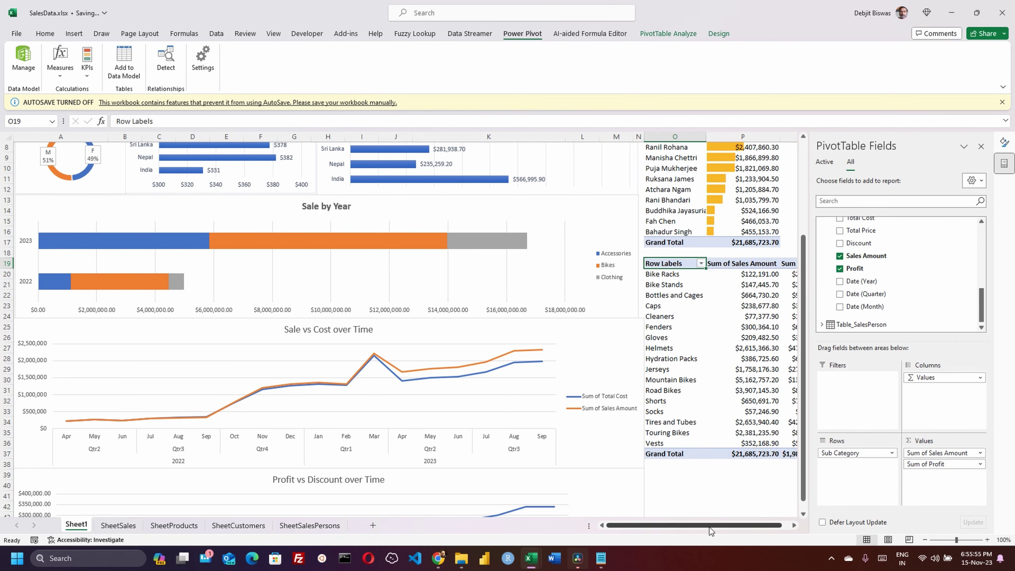
{"action": "left_click_drag", "start_coordinate": [710, 525], "coordinate": [717, 525]}
Step: Sort the sub categories by Sum of Profit, largest to smallest
{"action": "left_click", "coordinate": [739, 259]}
{"action": "left_click", "coordinate": [765, 260]}
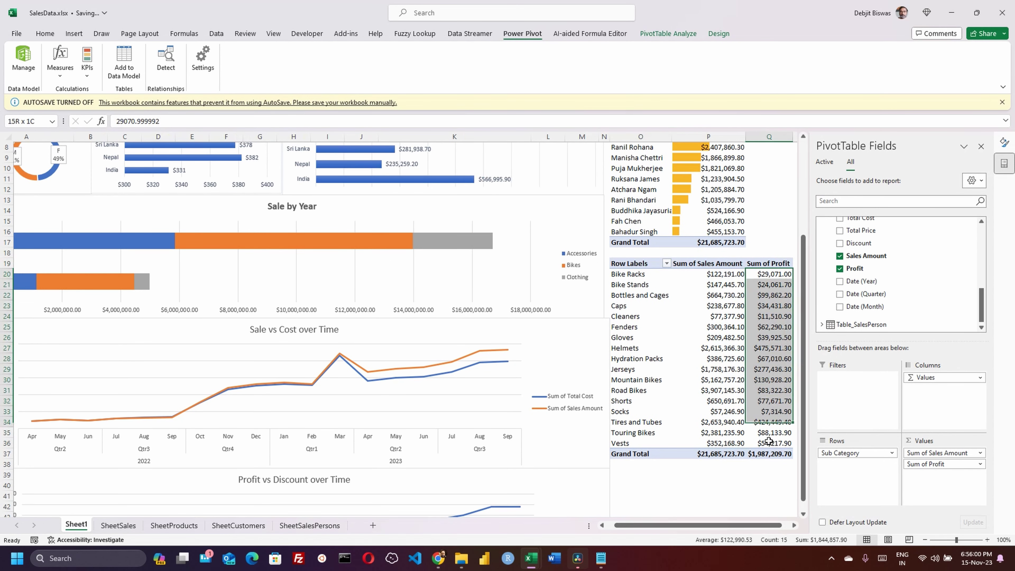
{"action": "right_click", "coordinate": [756, 276]}
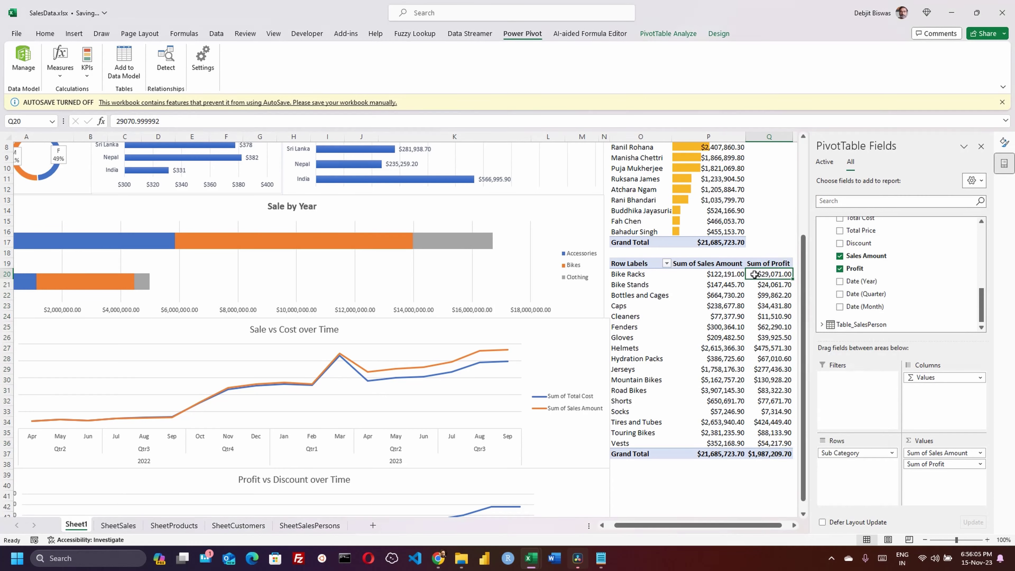
{"action": "mouse_move", "coordinate": [859, 362]}
{"action": "left_click", "coordinate": [910, 377]}
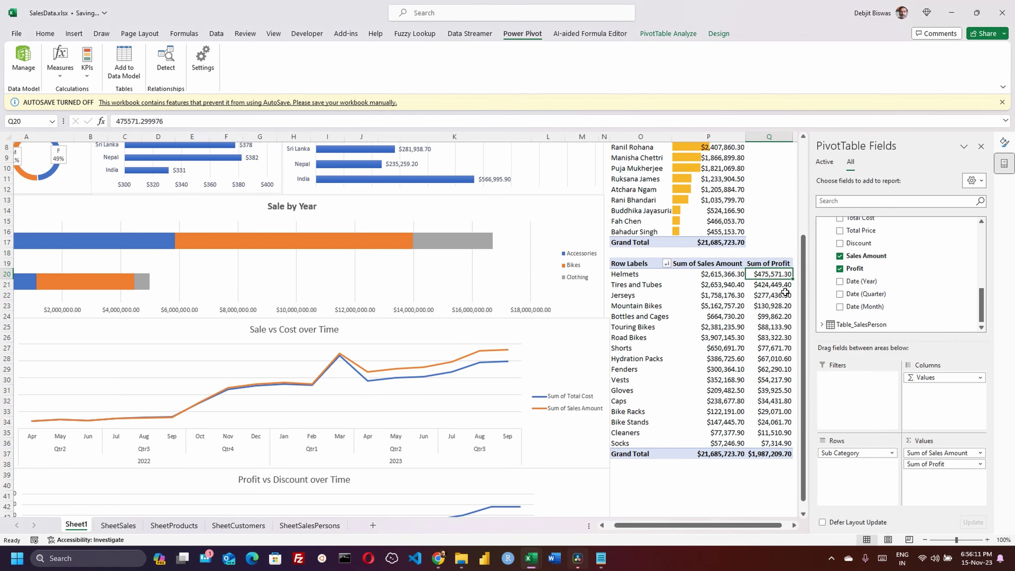
Step: Apply green solid data bars to the Sum of Profit values Q20:Q36
{"action": "left_click", "coordinate": [772, 442], "text": "shift"}
{"action": "left_click", "coordinate": [45, 33]}
{"action": "left_click", "coordinate": [496, 72]}
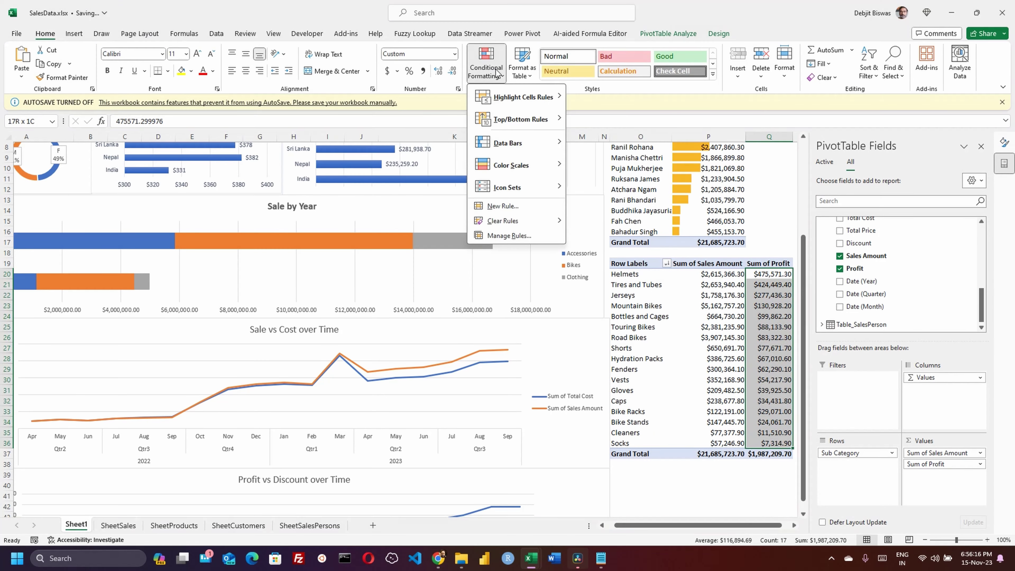
{"action": "mouse_move", "coordinate": [519, 144]}
{"action": "left_click", "coordinate": [598, 221]}
Step: Apply orange gradient data bars to the Sum of Sales Amount values P20:P36
{"action": "left_click", "coordinate": [699, 274]}
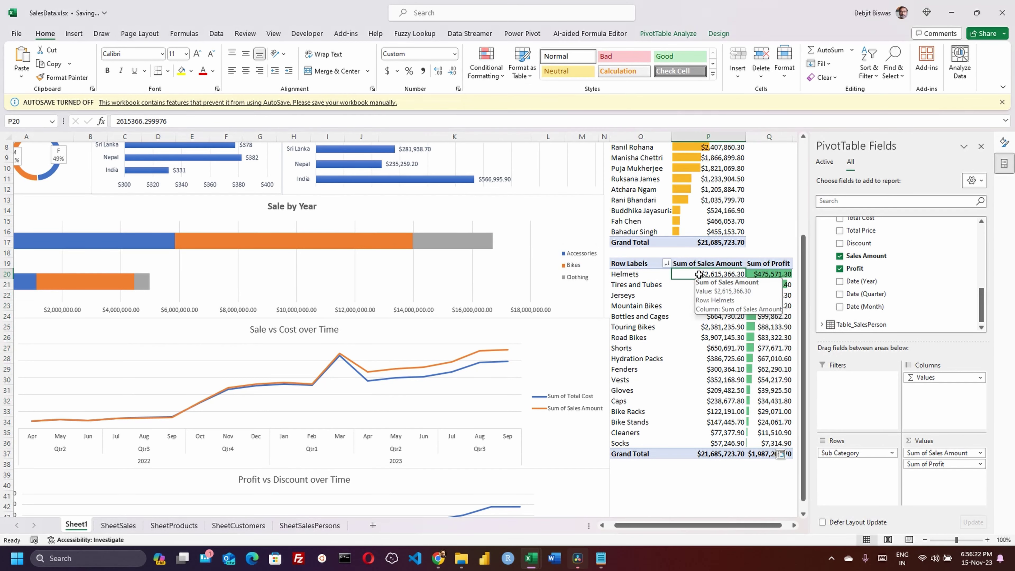
{"action": "left_click", "coordinate": [703, 441], "text": "shift"}
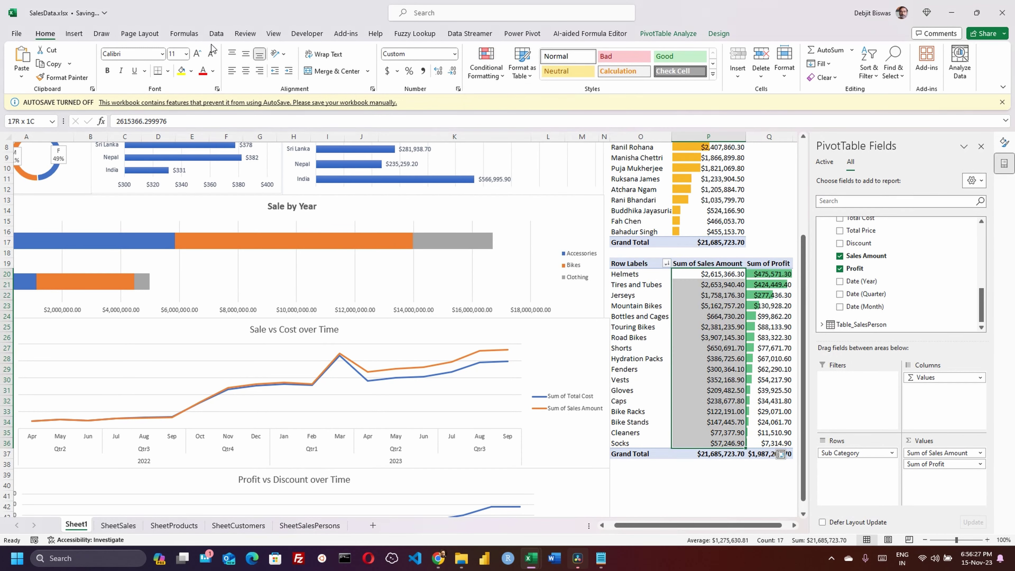
{"action": "left_click", "coordinate": [486, 66]}
{"action": "mouse_move", "coordinate": [512, 142]}
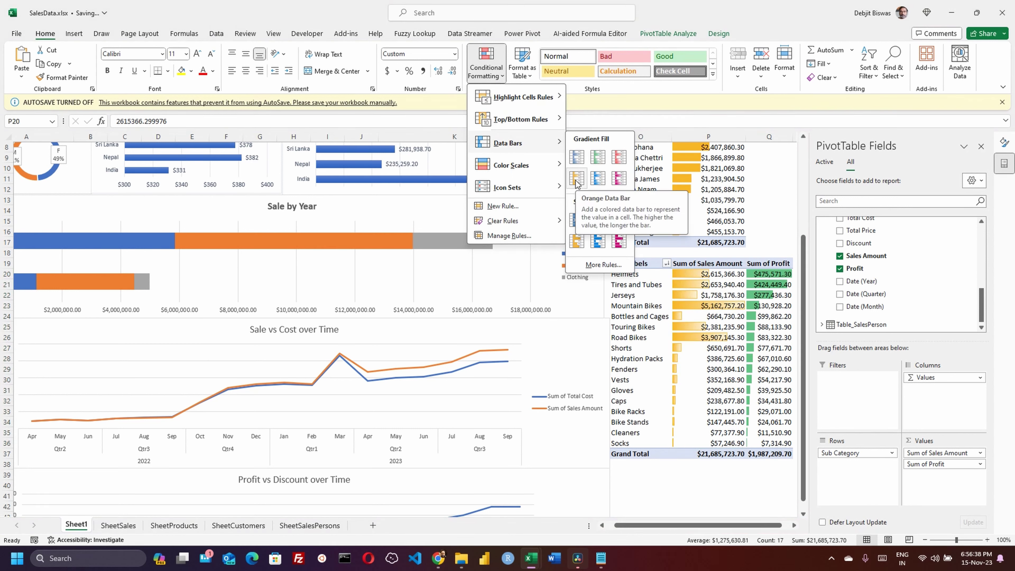
{"action": "left_click", "coordinate": [577, 180]}
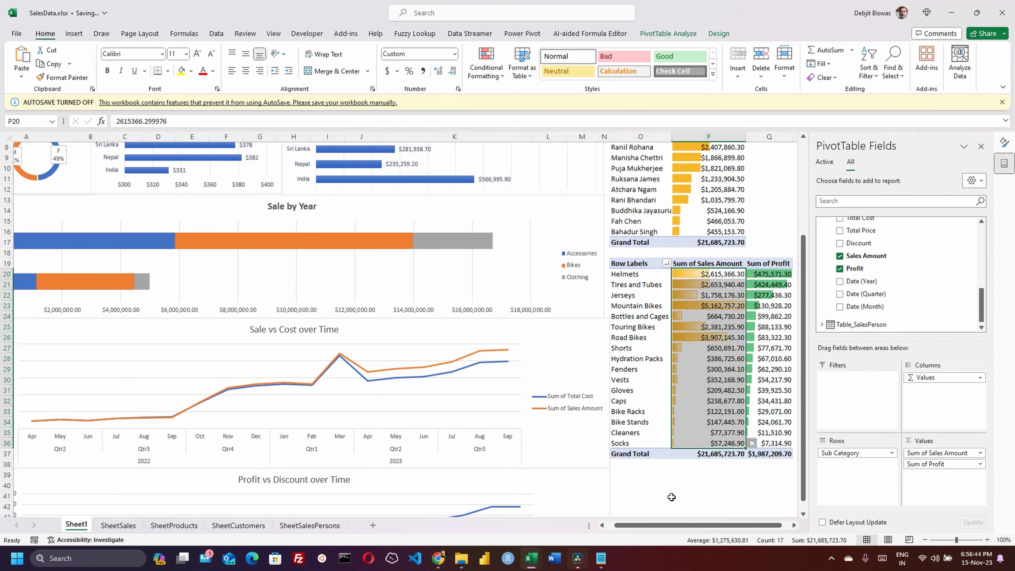
{"action": "left_click", "coordinate": [670, 485]}
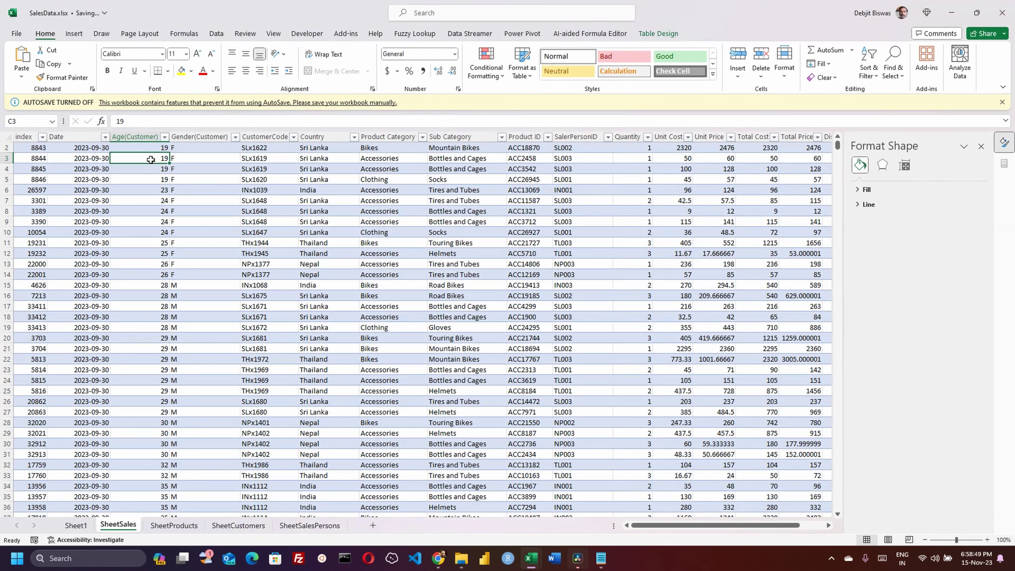
Step: Create a PivotTable from Table_Sales on a new sheet, outside the data model, with Age(Customer) as rows
{"action": "right_click", "coordinate": [151, 160]}
{"action": "scroll", "coordinate": [151, 160], "scroll_direction": "up", "scroll_amount": 1}
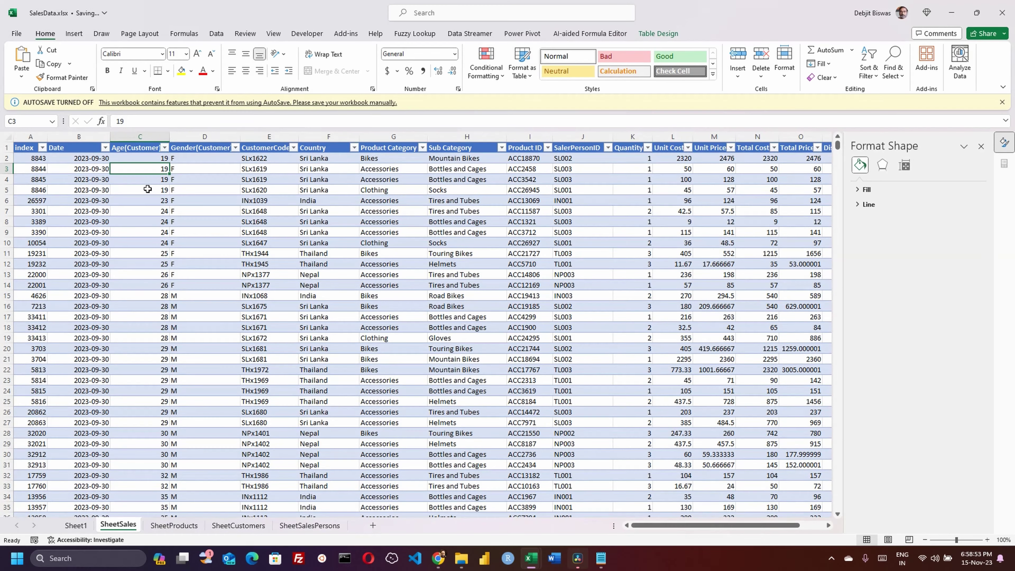
{"action": "left_click", "coordinate": [74, 33]}
{"action": "left_click", "coordinate": [25, 60]}
{"action": "left_click", "coordinate": [60, 93]}
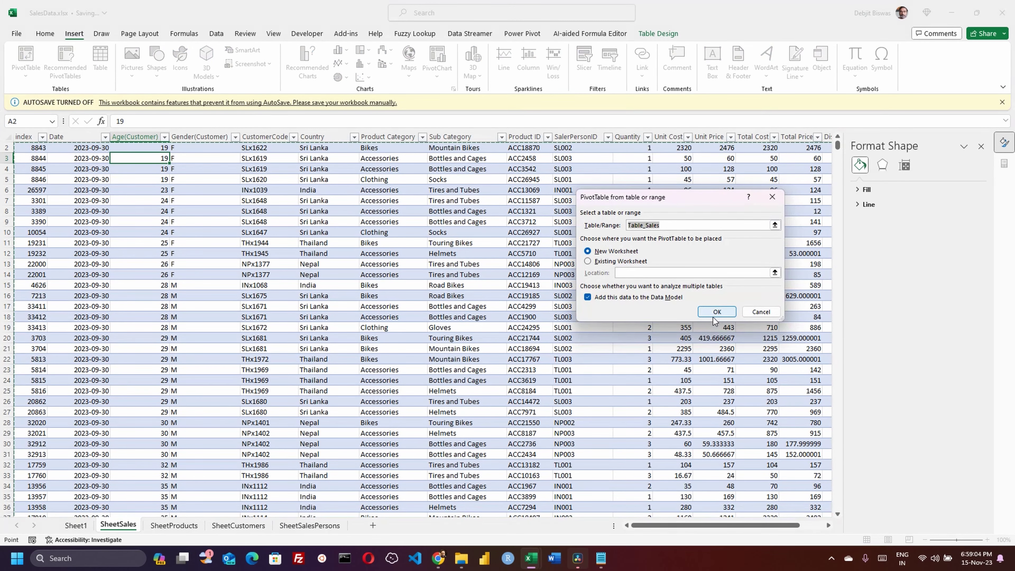
{"action": "left_click", "coordinate": [588, 296]}
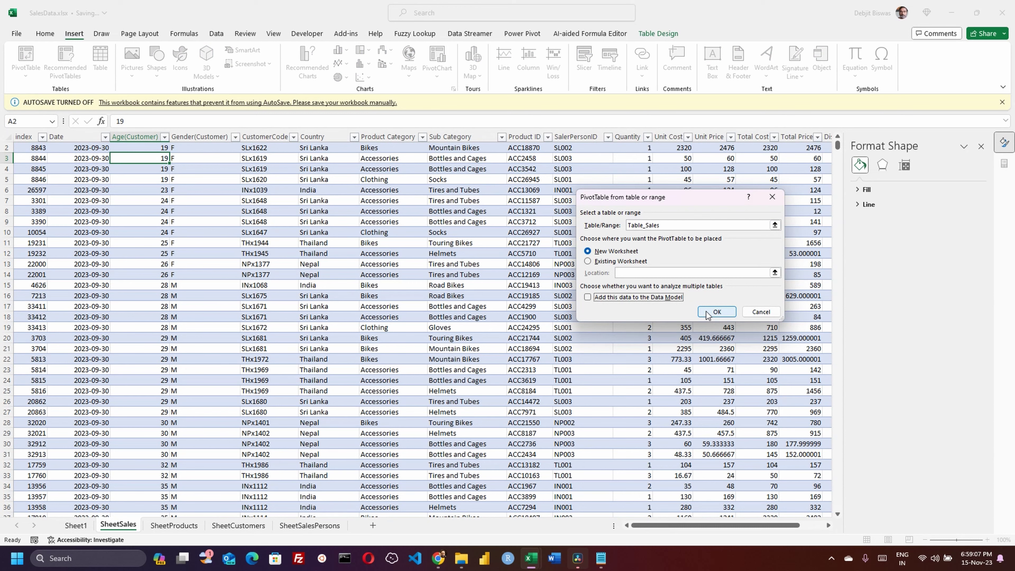
{"action": "left_click", "coordinate": [707, 314]}
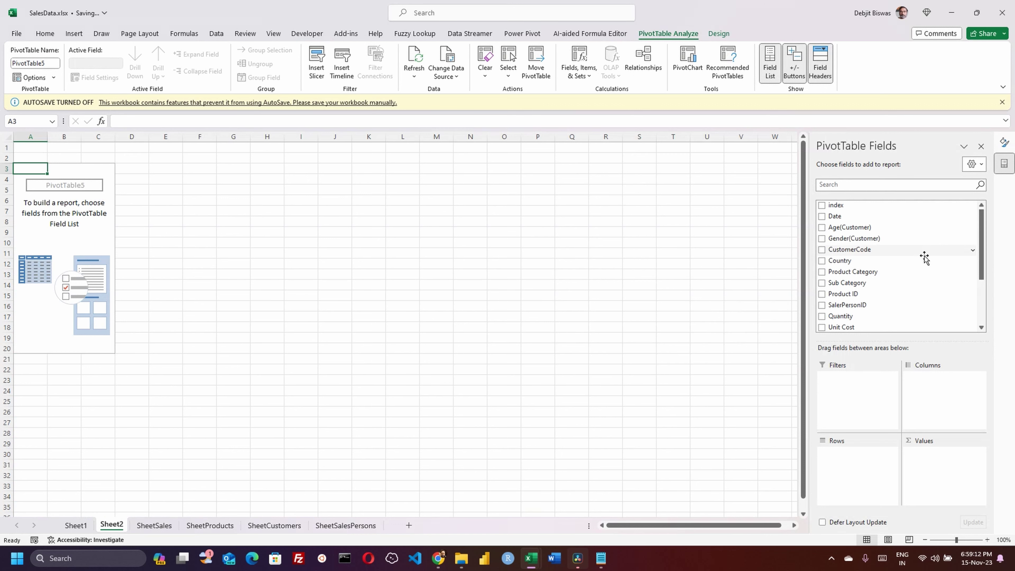
{"action": "left_click_drag", "start_coordinate": [867, 227], "coordinate": [864, 465]}
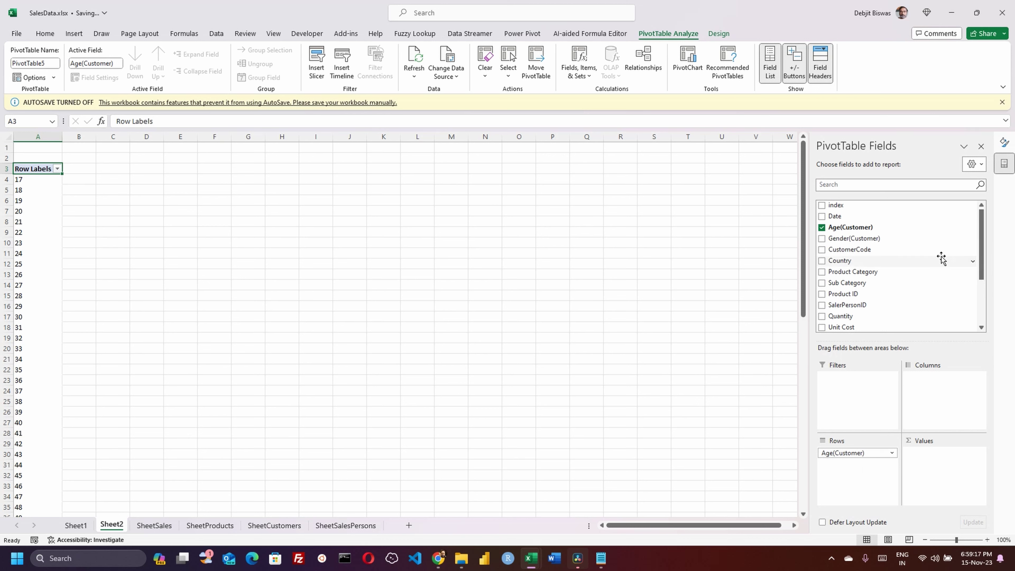
Step: Add Sales Amount to the age pivot's Values
{"action": "scroll", "coordinate": [941, 258], "scroll_direction": "down", "scroll_amount": 3}
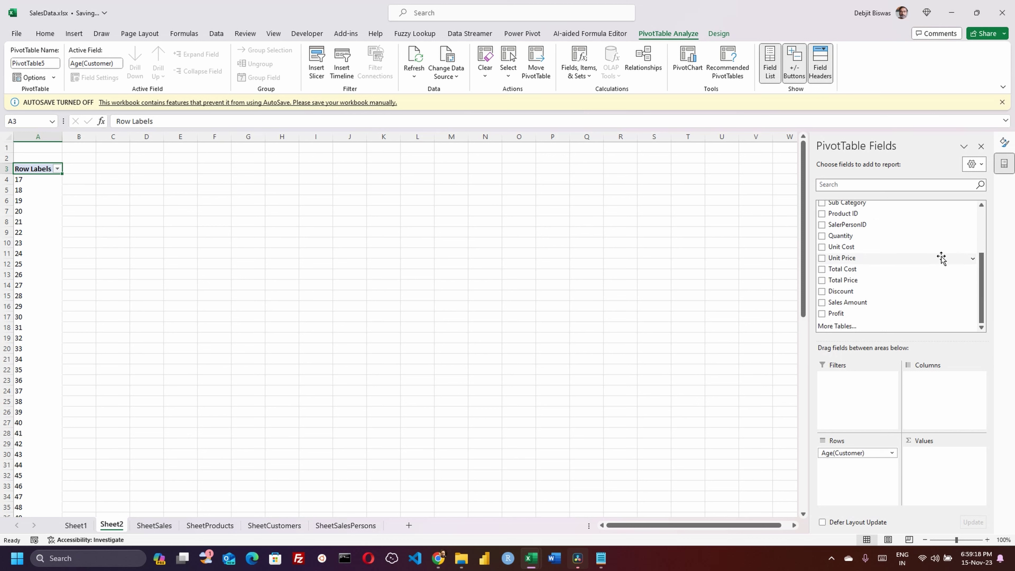
{"action": "left_click_drag", "start_coordinate": [851, 302], "coordinate": [932, 461]}
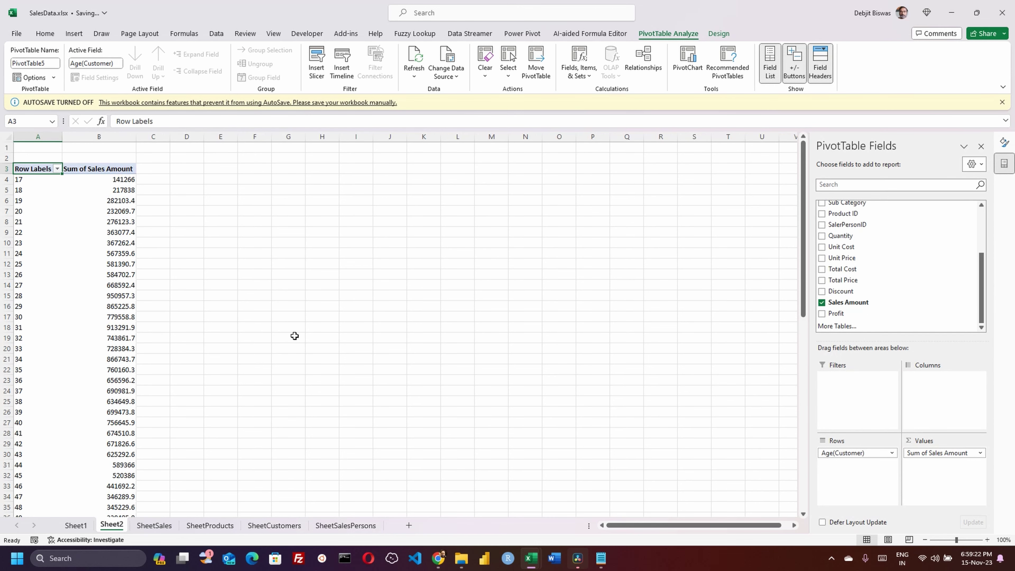
{"action": "scroll", "coordinate": [295, 336], "scroll_direction": "down", "scroll_amount": 7}
{"action": "scroll", "coordinate": [294, 336], "scroll_direction": "up", "scroll_amount": 7}
{"action": "left_click", "coordinate": [962, 453]}
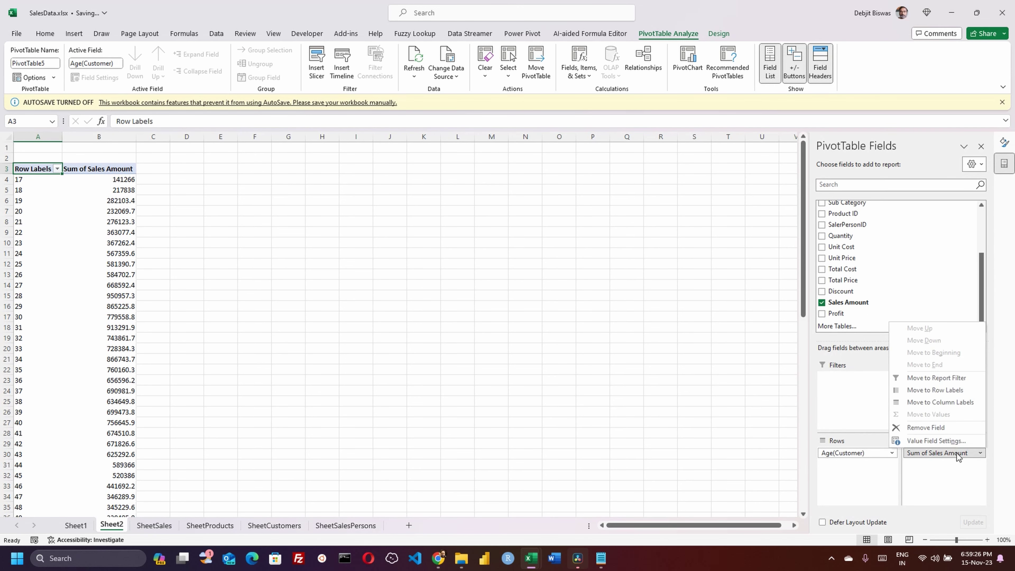
{"action": "left_click", "coordinate": [954, 480]}
Step: Select the first age label, 17, on Sheet2 and bring up its context options
{"action": "left_click", "coordinate": [107, 180]}
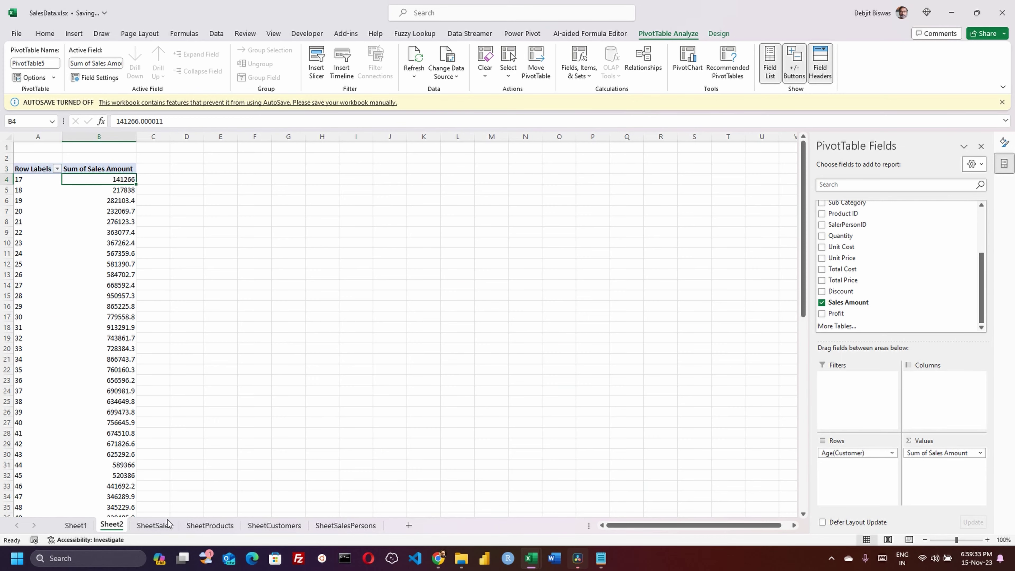
{"action": "left_click", "coordinate": [156, 526]}
{"action": "left_click_drag", "start_coordinate": [695, 525], "coordinate": [773, 521]}
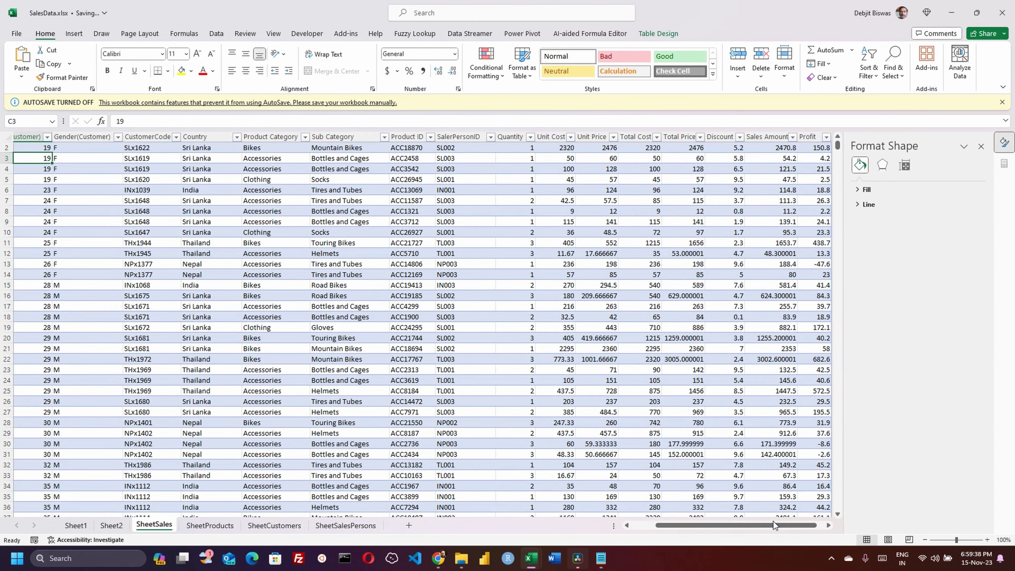
{"action": "left_click", "coordinate": [112, 526]}
{"action": "left_click", "coordinate": [38, 179]}
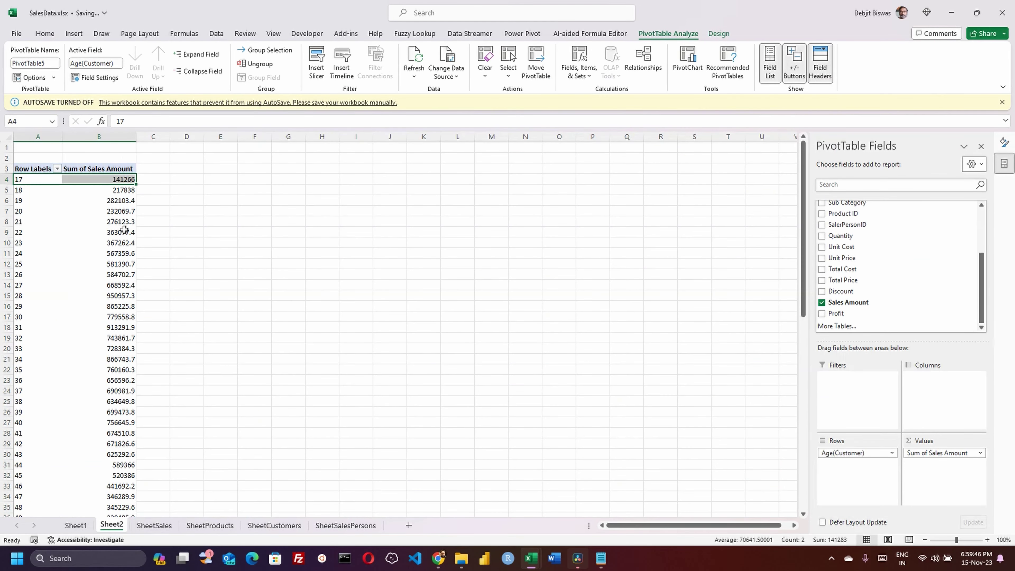
{"action": "right_click", "coordinate": [37, 176]}
Step: Group the customer ages into 10-year bands ending at 90
{"action": "left_click", "coordinate": [80, 316]}
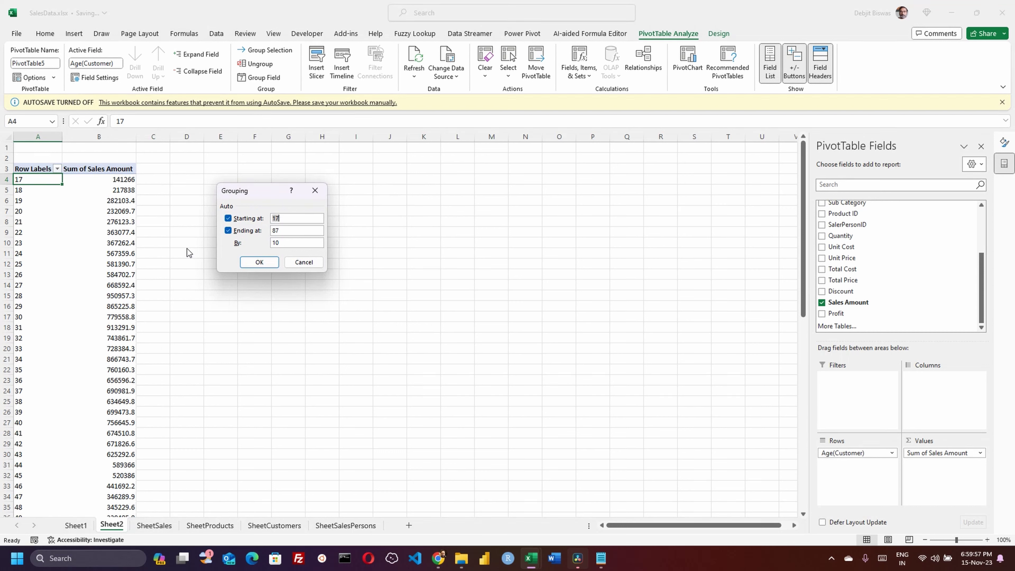
{"action": "left_click", "coordinate": [285, 219]}
{"action": "key", "text": "BackSpace"}
{"action": "left_click_drag", "start_coordinate": [282, 230], "coordinate": [271, 232]}
{"action": "type", "text": "90"}
{"action": "left_click", "coordinate": [245, 265]}
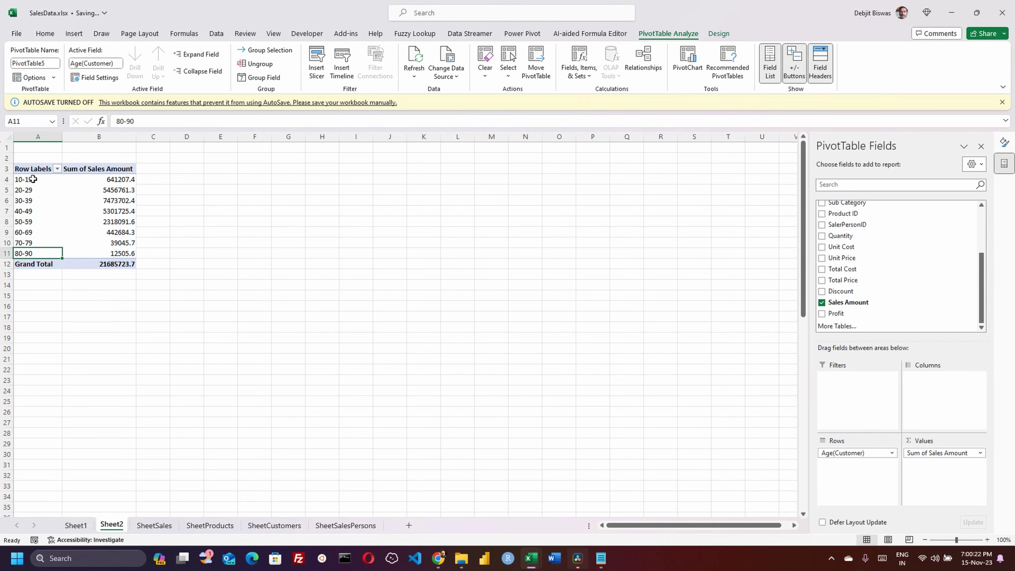
Step: Rename the Row Labels heading to 'Age Group'
{"action": "left_click", "coordinate": [34, 167]}
{"action": "type", "text": "Age Group"}
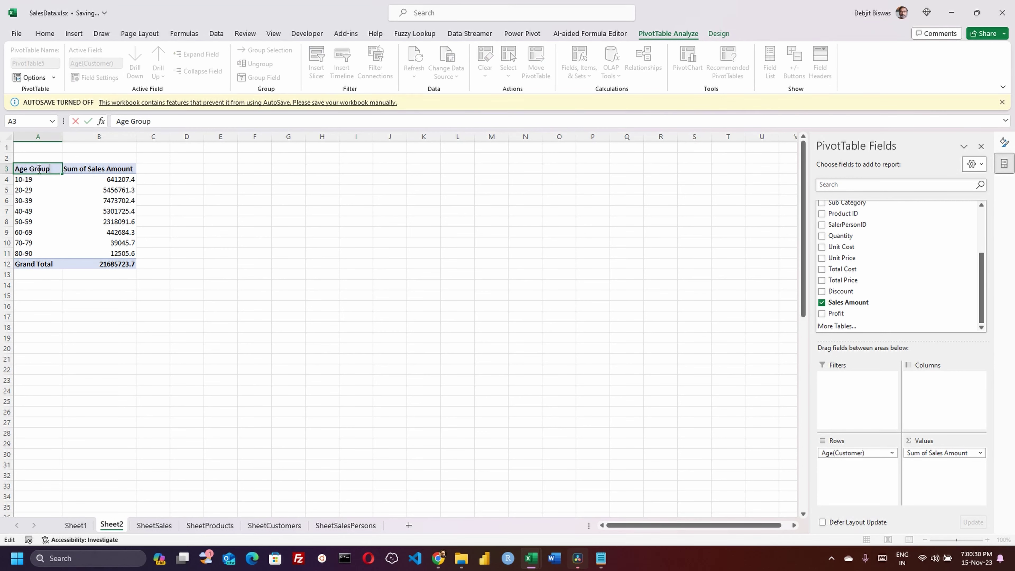
{"action": "key", "text": "Return"}
Step: Sort the age-group pivot by sales from largest to smallest
{"action": "left_click", "coordinate": [109, 169]}
{"action": "right_click", "coordinate": [105, 180]}
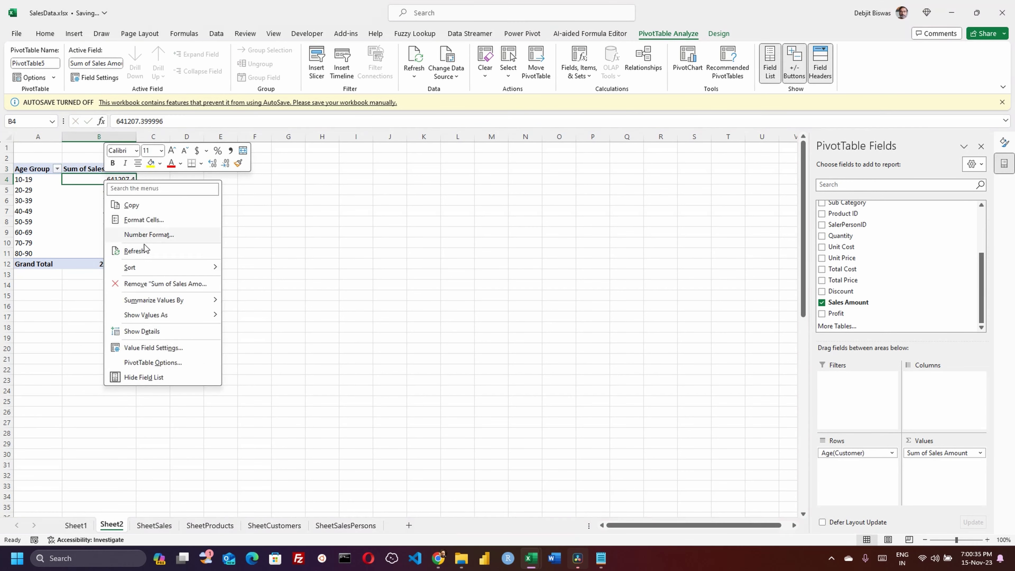
{"action": "mouse_move", "coordinate": [168, 267]}
{"action": "left_click", "coordinate": [273, 283]}
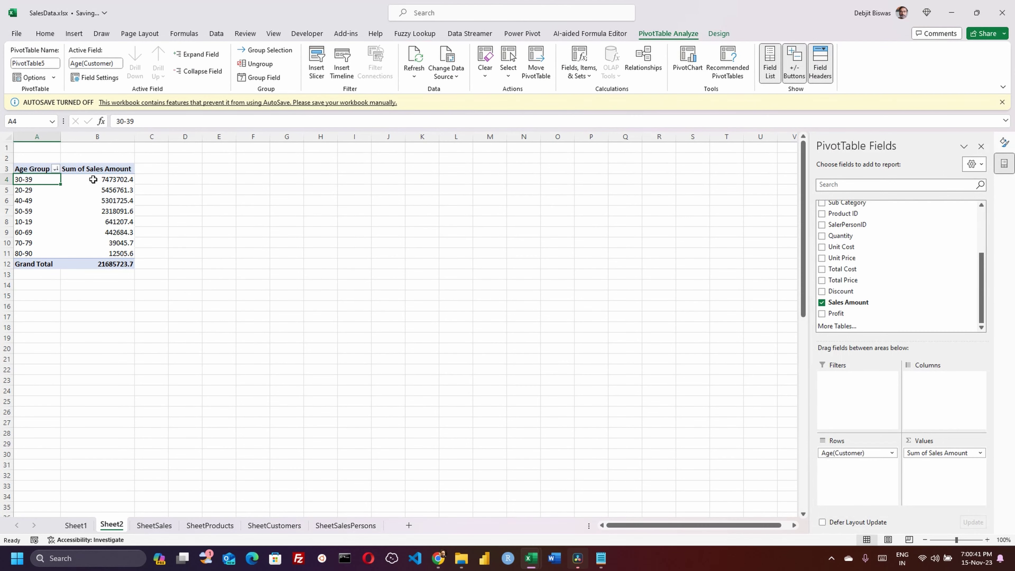
Step: Add solid orange data bars to the age-group sales amounts
{"action": "left_click", "coordinate": [46, 33]}
{"action": "left_click", "coordinate": [486, 64]}
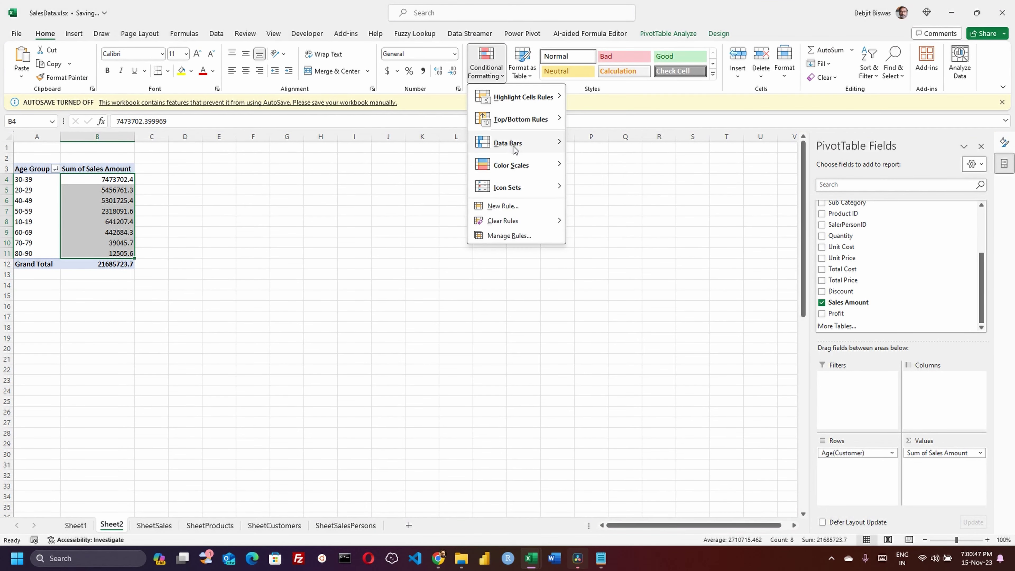
{"action": "mouse_move", "coordinate": [554, 143]}
{"action": "left_click", "coordinate": [577, 241]}
Step: Cut the age-group pivot A3:B12 so it can be moved
{"action": "left_click_drag", "start_coordinate": [32, 168], "coordinate": [116, 264]}
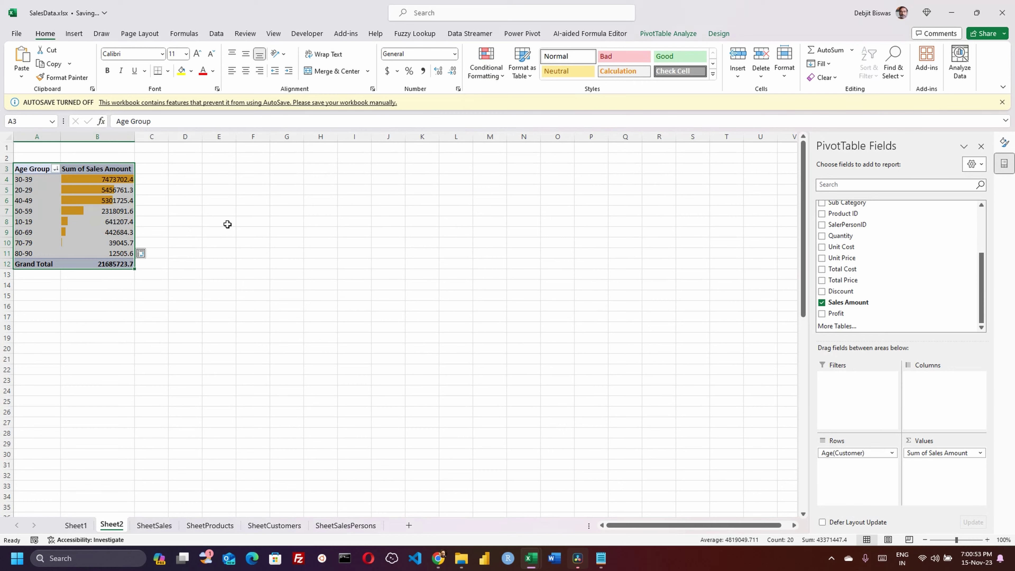
{"action": "key", "text": "ctrl+x"}
{"action": "left_click", "coordinate": [512, 307]}
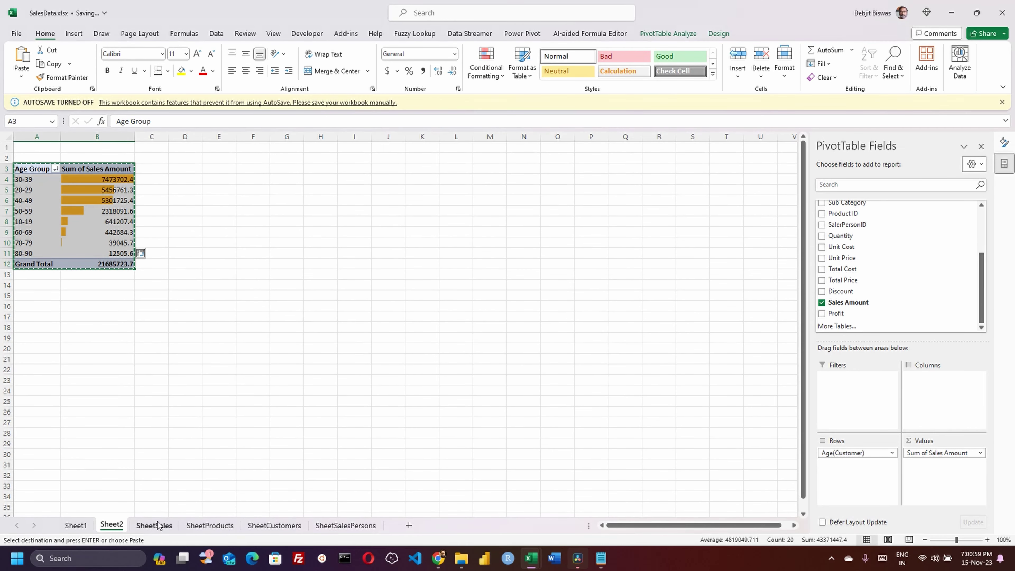
Step: Paste the age-group pivot into Sheet1 at cell O39
{"action": "left_click", "coordinate": [76, 525]}
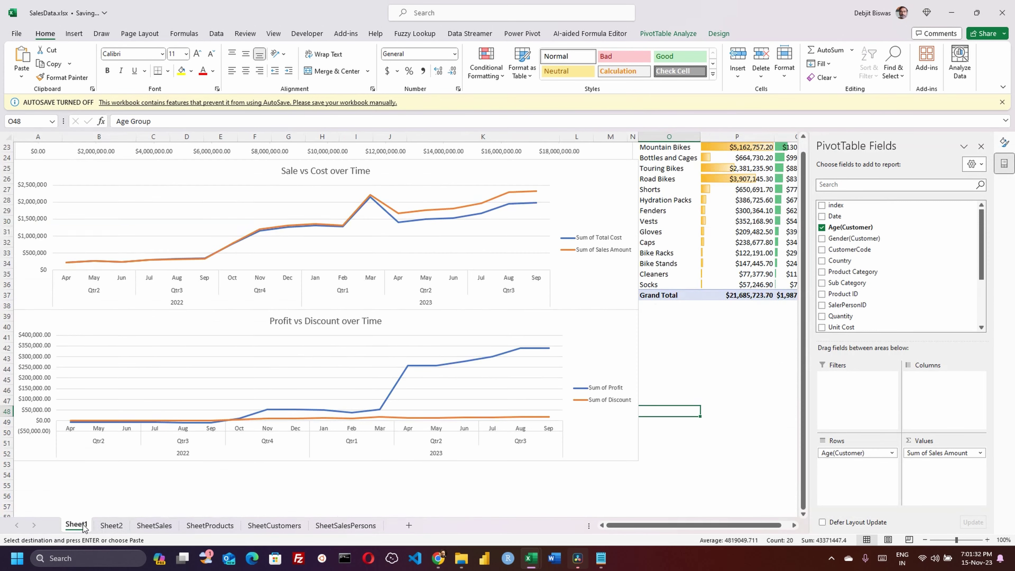
{"action": "left_click", "coordinate": [663, 316]}
{"action": "key", "text": "ctrl+v"}
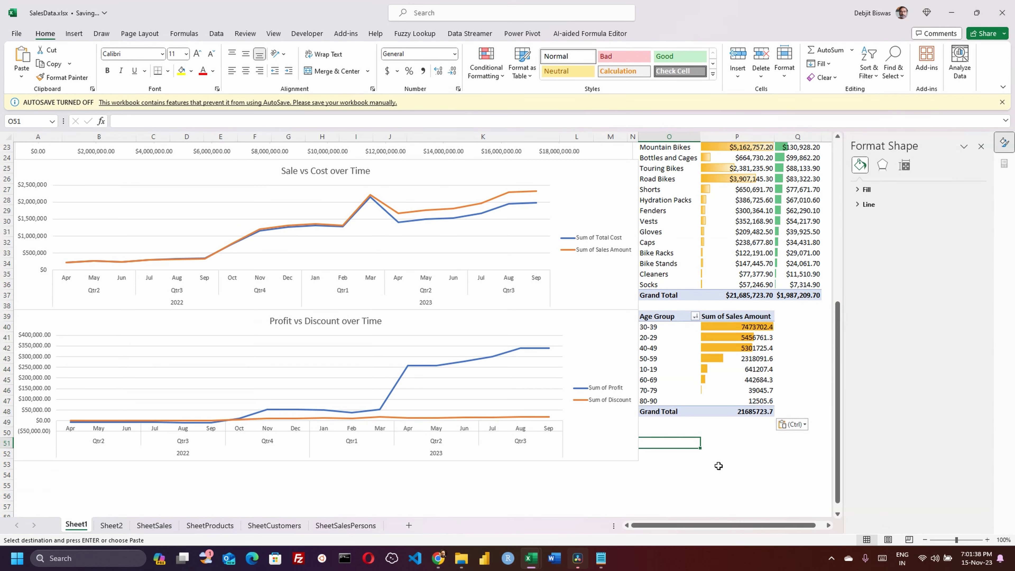
{"action": "left_click", "coordinate": [669, 442]}
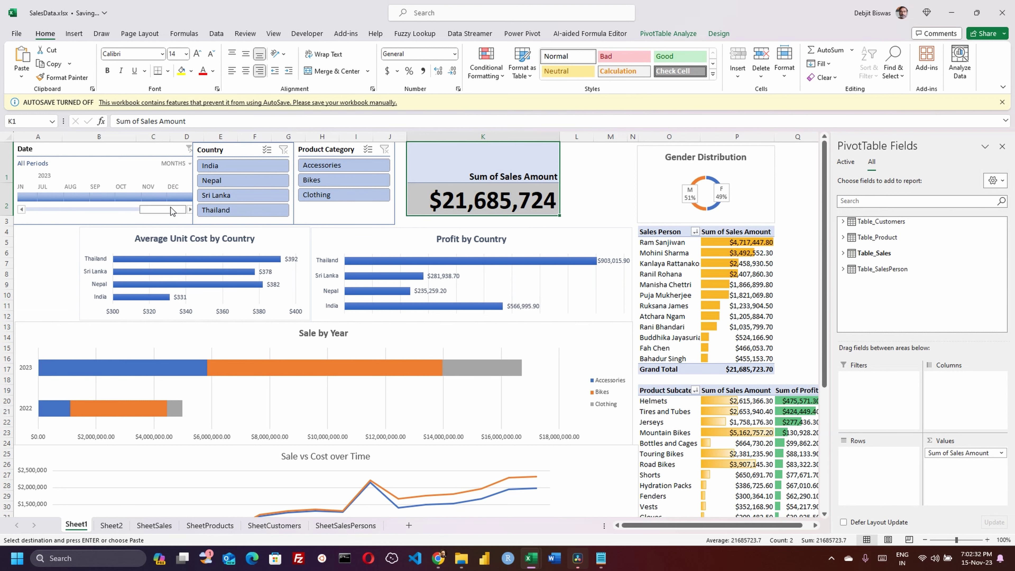
Step: Test the Date timeline by filtering to January and then February 2022
{"action": "left_click", "coordinate": [73, 210]}
{"action": "left_click", "coordinate": [25, 193]}
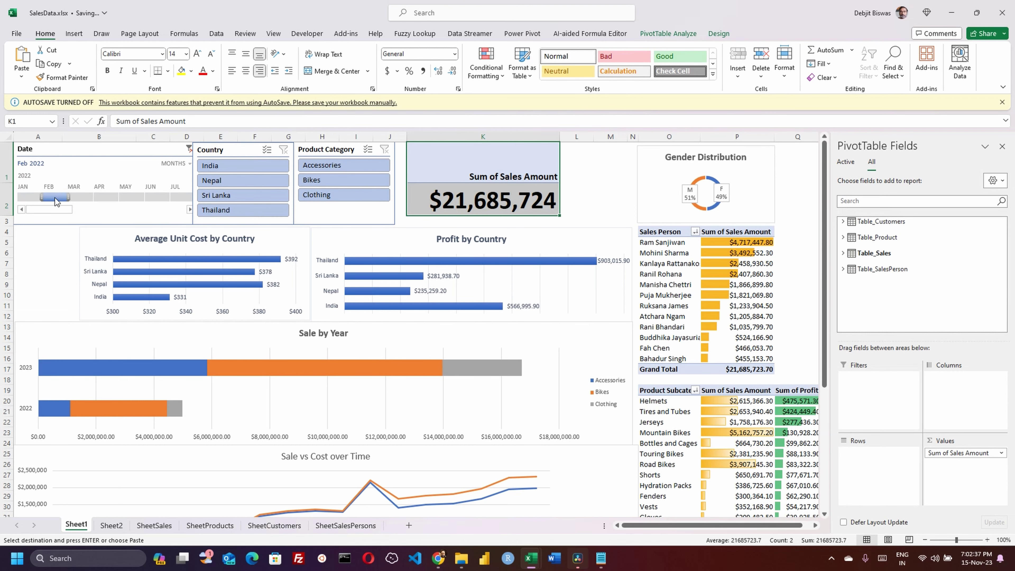
{"action": "left_click", "coordinate": [55, 197]}
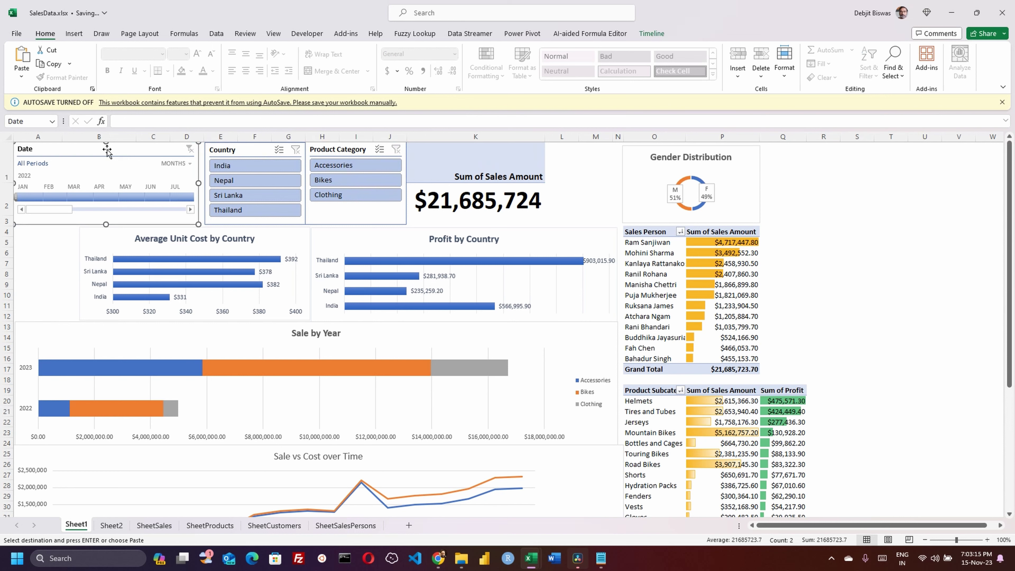
Step: Connect the Date timeline to all charts plus PivotTable2 and PivotTable3
{"action": "right_click", "coordinate": [108, 152]}
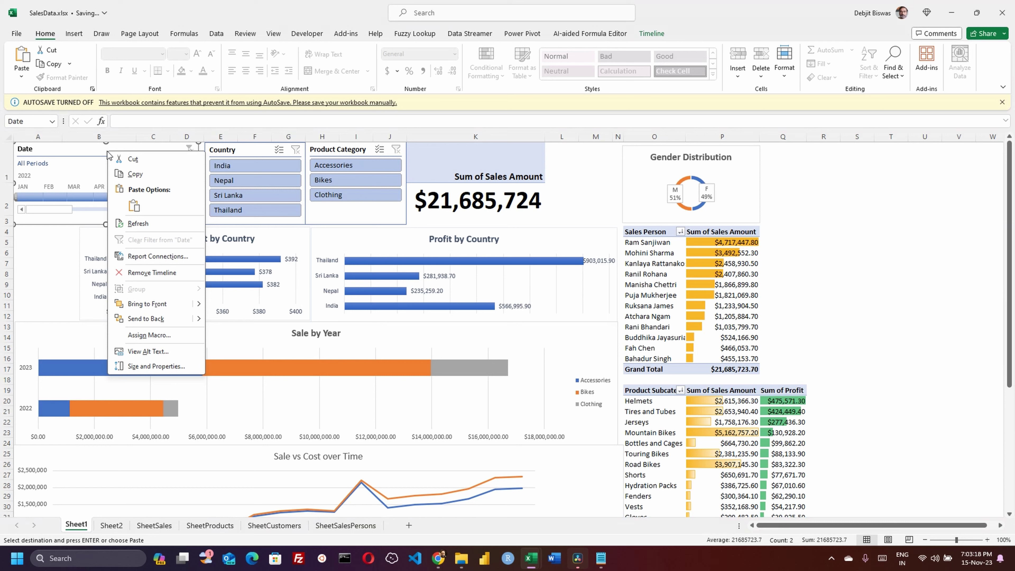
{"action": "left_click", "coordinate": [158, 256]}
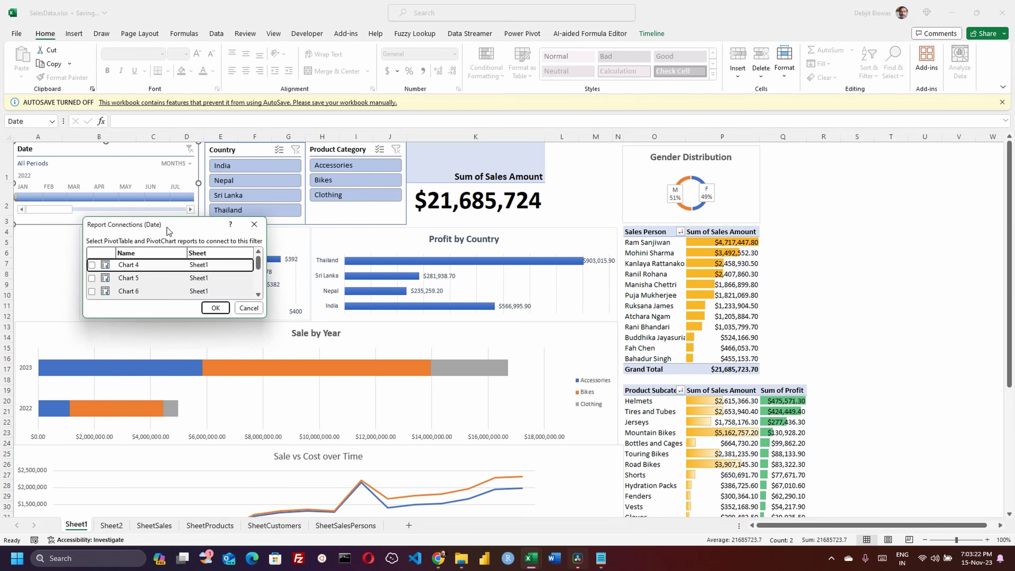
{"action": "left_click_drag", "start_coordinate": [170, 224], "coordinate": [787, 150]}
{"action": "left_click_drag", "start_coordinate": [779, 242], "coordinate": [779, 478]}
{"action": "left_click", "coordinate": [707, 269]}
{"action": "left_click", "coordinate": [707, 189]}
{"action": "left_click", "coordinate": [708, 202]}
{"action": "left_click", "coordinate": [707, 216]}
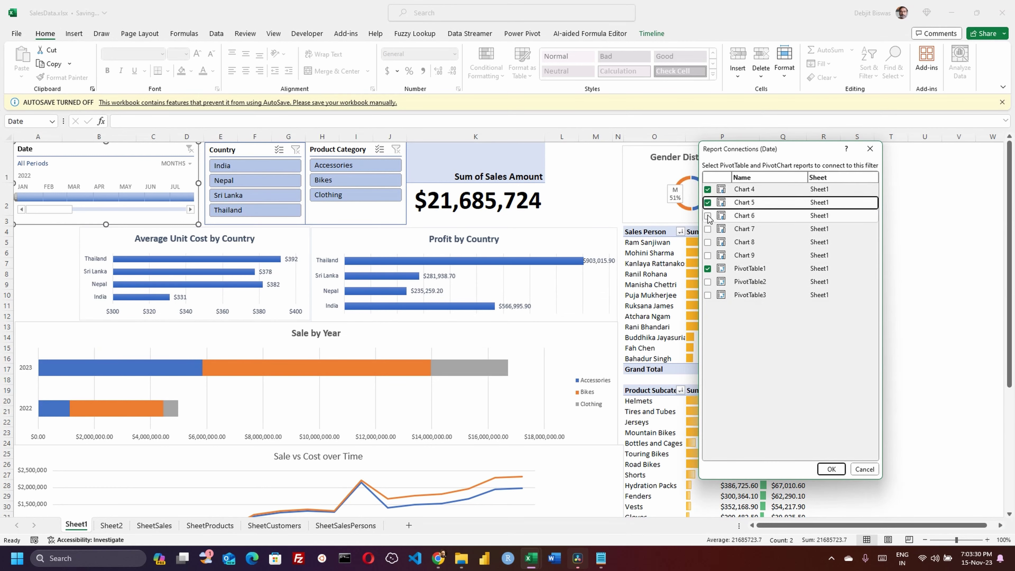
{"action": "left_click", "coordinate": [708, 229]}
{"action": "left_click", "coordinate": [707, 255]}
{"action": "left_click", "coordinate": [708, 282]}
{"action": "left_click", "coordinate": [707, 295]}
{"action": "left_click", "coordinate": [831, 469]}
Step: Connect the Country slicer to every chart and pivot report
{"action": "right_click", "coordinate": [245, 147]}
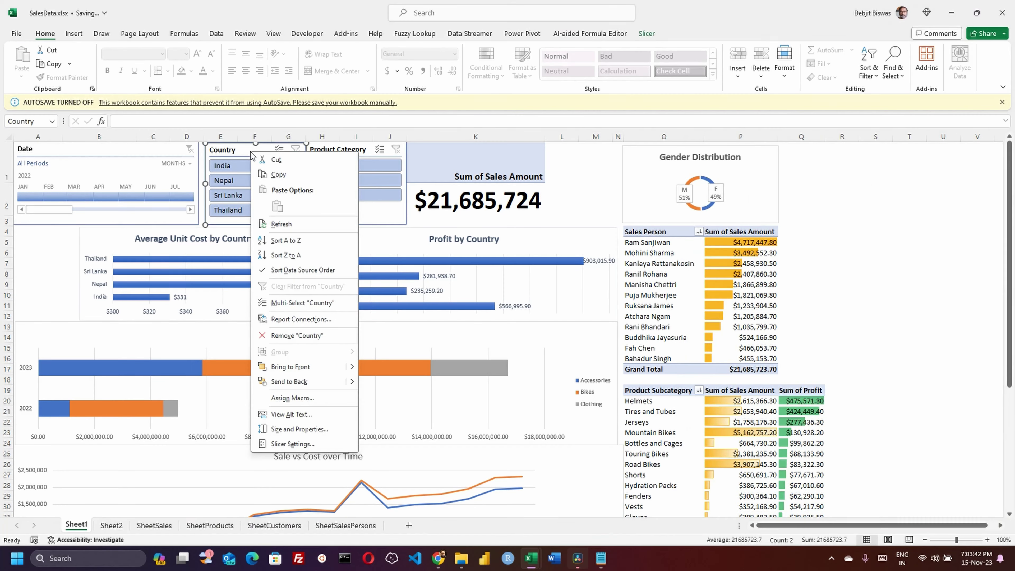
{"action": "left_click", "coordinate": [315, 320]}
{"action": "left_click_drag", "start_coordinate": [303, 286], "coordinate": [805, 154]}
{"action": "left_click_drag", "start_coordinate": [815, 248], "coordinate": [815, 480]}
{"action": "left_click", "coordinate": [733, 194]}
{"action": "left_click", "coordinate": [733, 208]}
{"action": "left_click", "coordinate": [733, 221]}
{"action": "left_click", "coordinate": [733, 234]}
{"action": "left_click", "coordinate": [733, 247]}
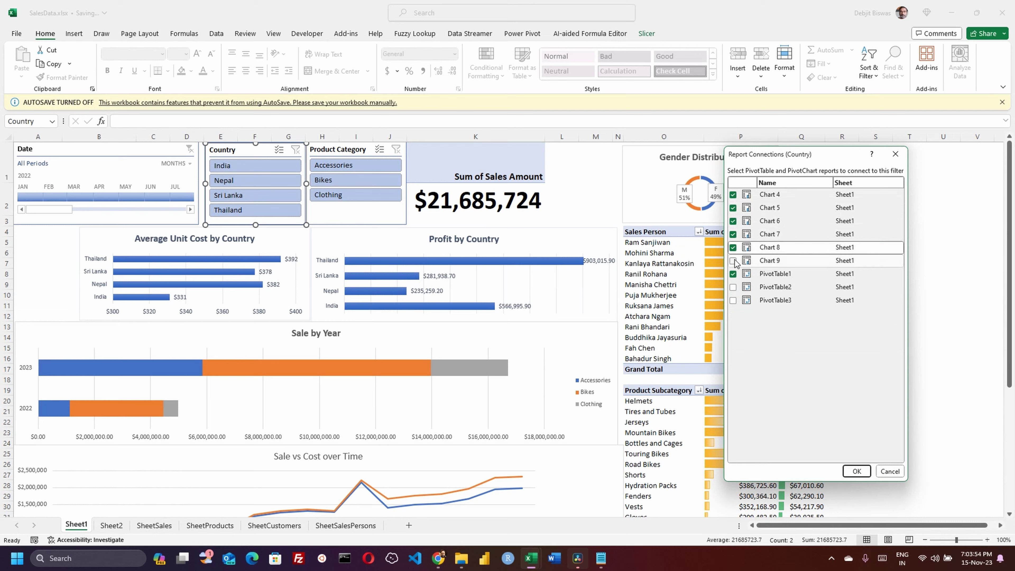
{"action": "left_click", "coordinate": [857, 470]}
Step: Connect the Product Category slicer to every chart and pivot report
{"action": "left_click", "coordinate": [346, 212]}
{"action": "right_click", "coordinate": [337, 148]}
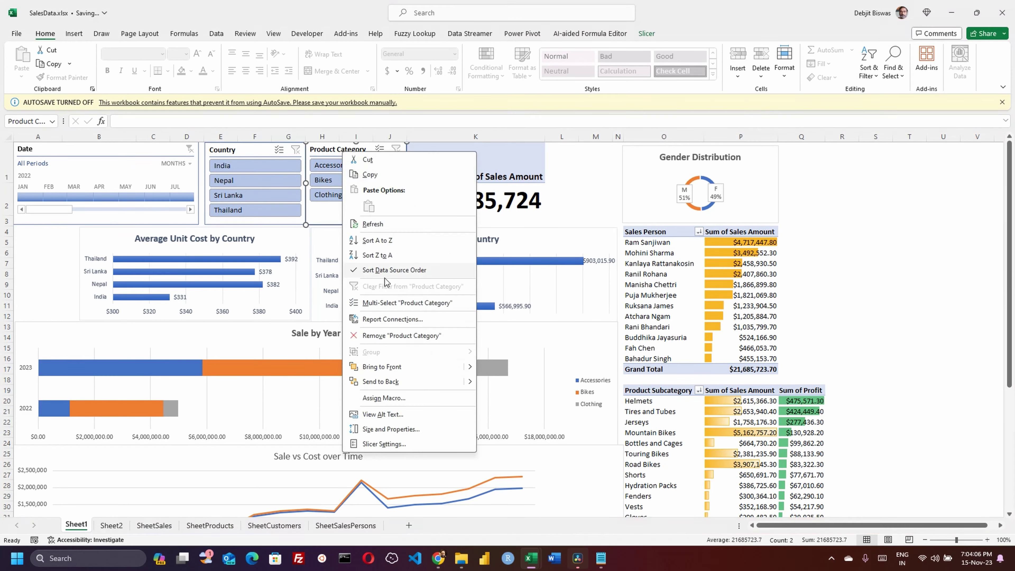
{"action": "left_click", "coordinate": [408, 319]}
{"action": "left_click_drag", "start_coordinate": [360, 287], "coordinate": [785, 174]}
{"action": "left_click_drag", "start_coordinate": [826, 266], "coordinate": [826, 496]}
{"action": "left_click", "coordinate": [743, 214]}
{"action": "left_click", "coordinate": [743, 227]}
{"action": "left_click", "coordinate": [743, 253]}
{"action": "left_click", "coordinate": [743, 279]}
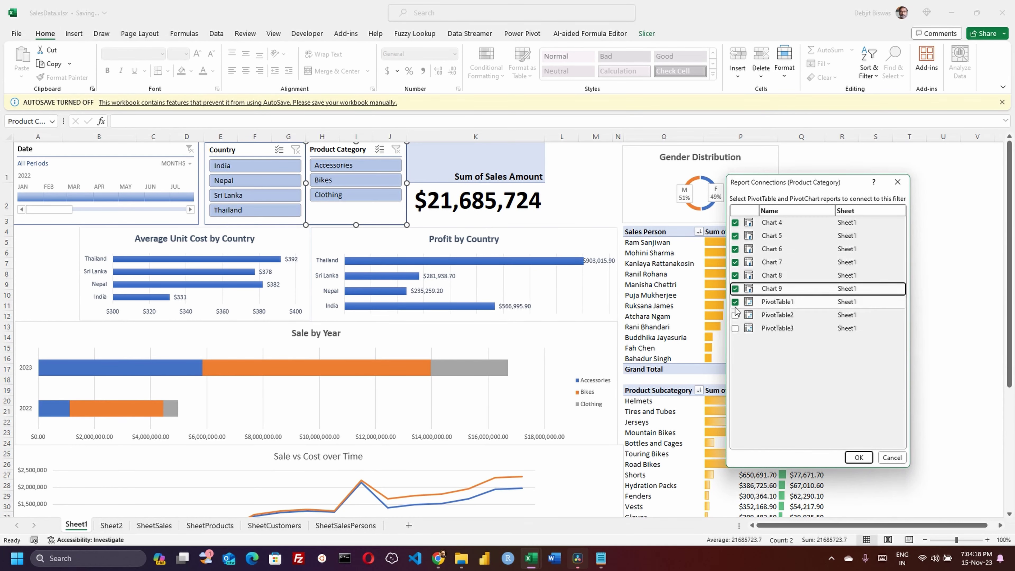
{"action": "left_click", "coordinate": [743, 305]}
{"action": "left_click", "coordinate": [867, 486]}
Step: Test the slicers with Accessories and Bikes, clear them, then filter to September 2023
{"action": "left_click", "coordinate": [376, 167]}
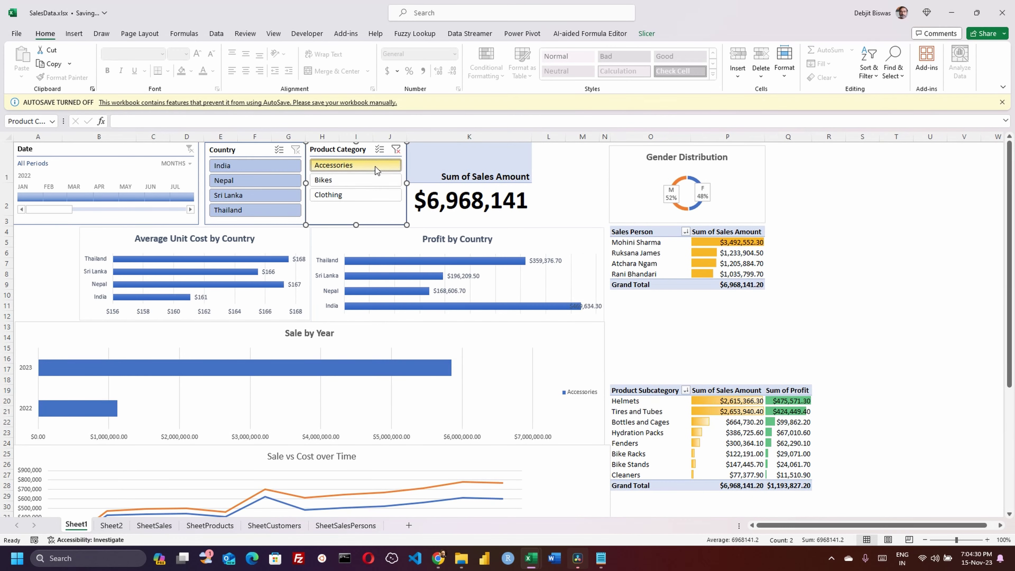
{"action": "left_click", "coordinate": [335, 181]}
{"action": "left_click", "coordinate": [396, 149]}
{"action": "scroll", "coordinate": [97, 194], "scroll_direction": "down", "scroll_amount": 3}
{"action": "left_click", "coordinate": [96, 197]}
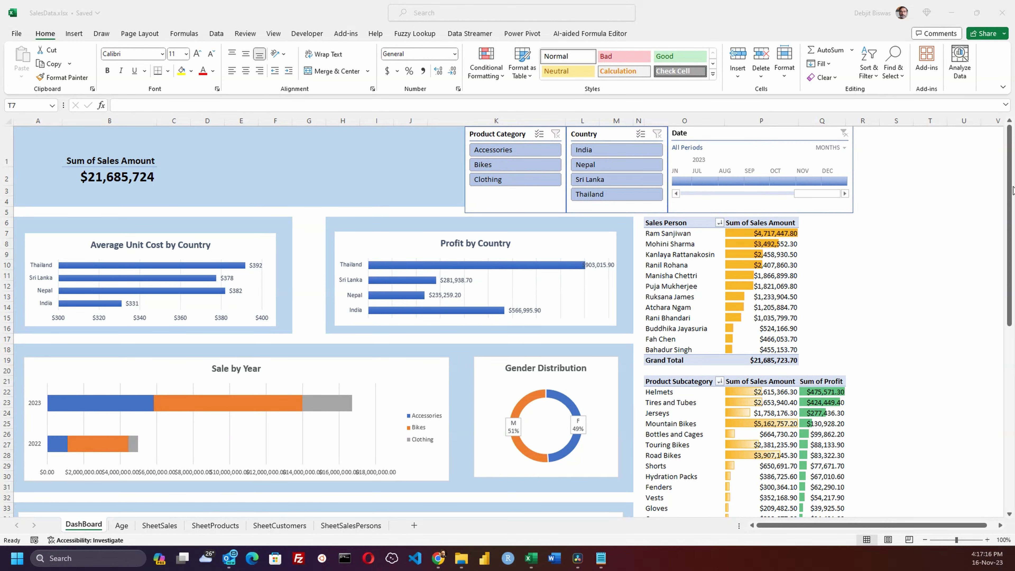
Step: Test the filters with India and Accessories, clearing each afterwards
{"action": "left_click", "coordinate": [1012, 195]}
{"action": "mouse_move", "coordinate": [1012, 206]}
{"action": "left_mouse_down"}
{"action": "mouse_move", "coordinate": [1012, 394]}
{"action": "mouse_move", "coordinate": [1011, 193]}
{"action": "left_mouse_up"}
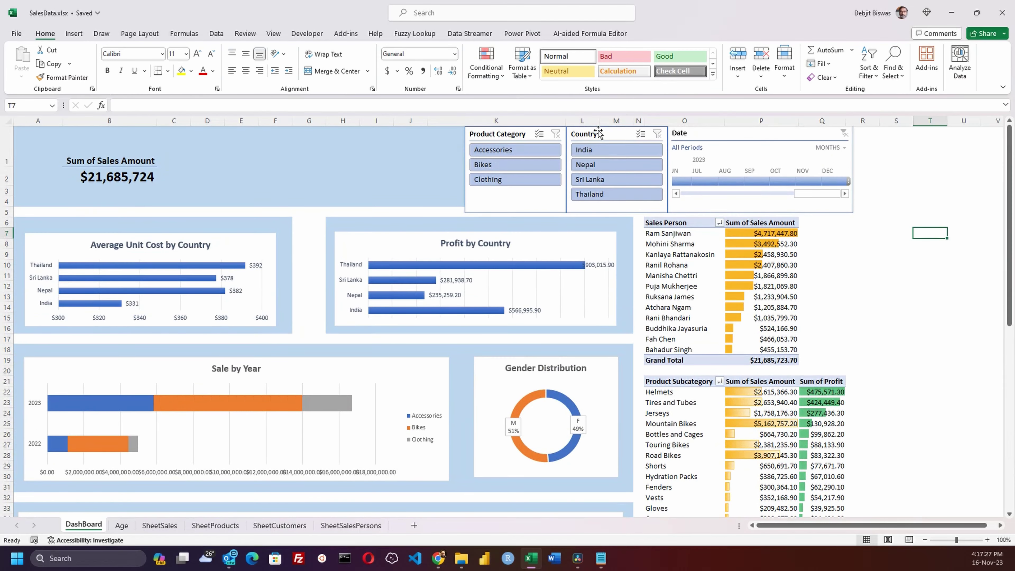
{"action": "left_click", "coordinate": [583, 150]}
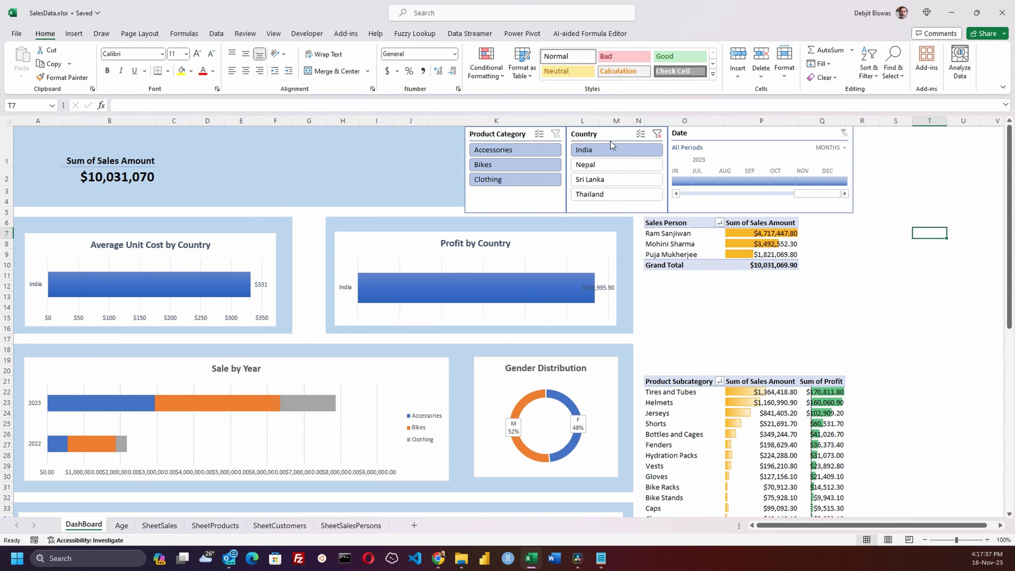
{"action": "left_click", "coordinate": [657, 133]}
{"action": "left_click", "coordinate": [514, 152]}
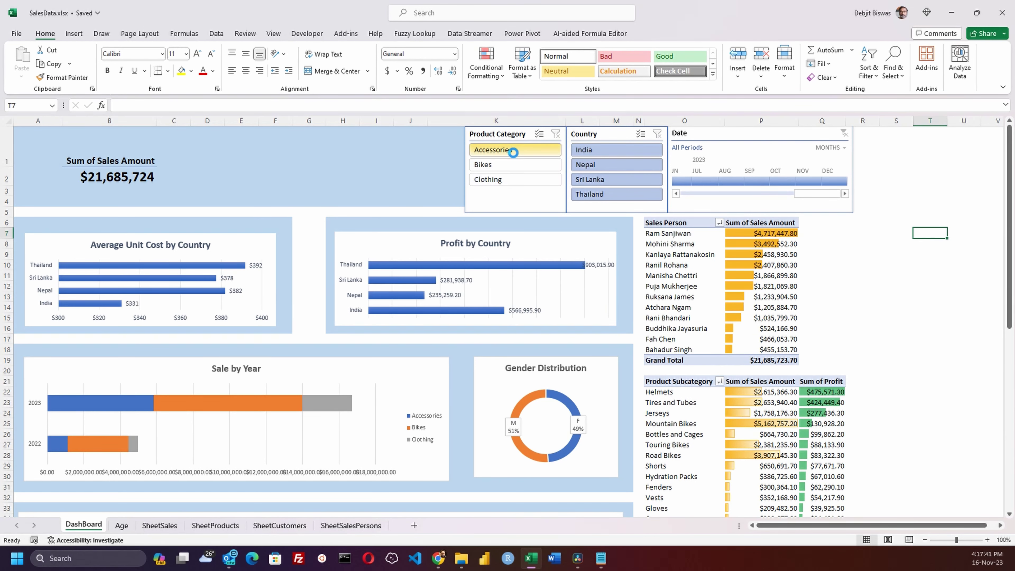
{"action": "left_click", "coordinate": [555, 133]}
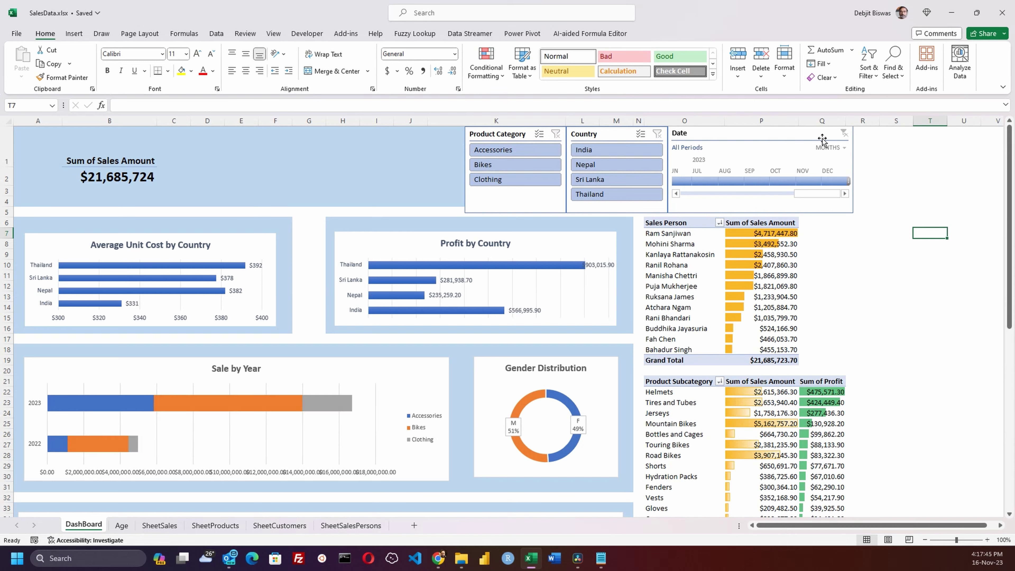
Step: Switch the Date timeline to years, try 2023 and 2022, then clear it
{"action": "left_click", "coordinate": [829, 148]}
{"action": "left_click", "coordinate": [845, 162]}
{"action": "left_click", "coordinate": [712, 181]}
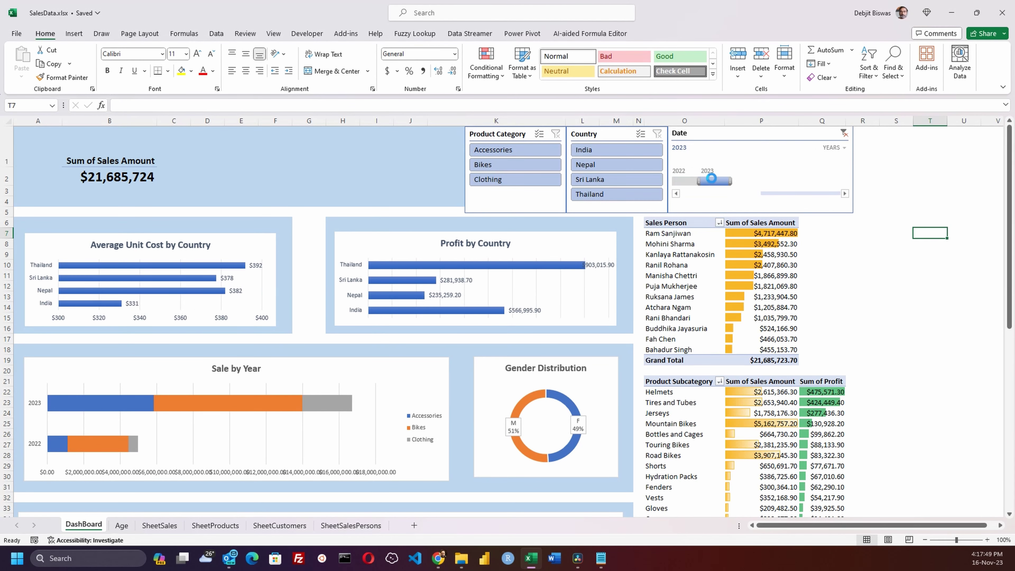
{"action": "left_click", "coordinate": [680, 181]}
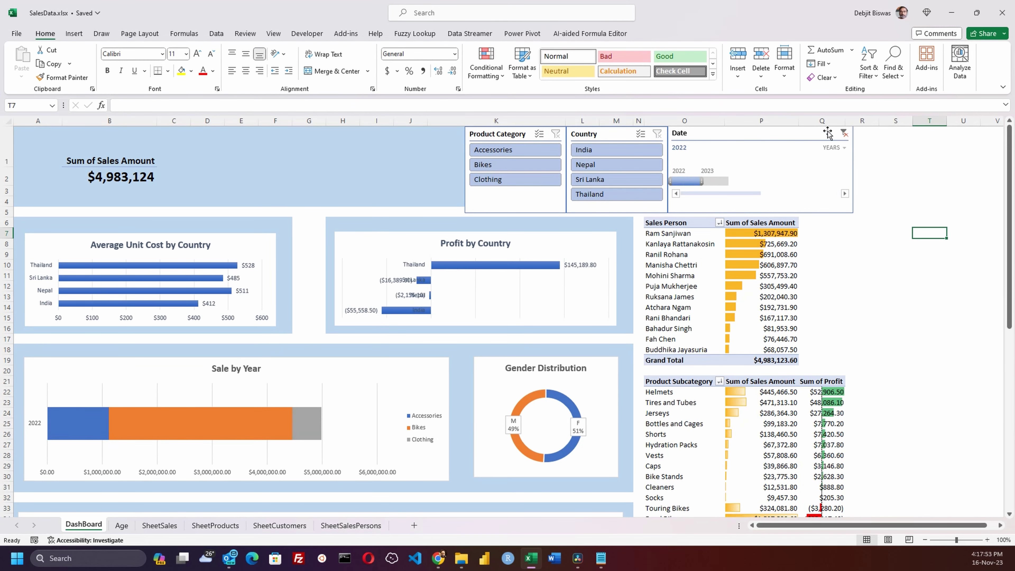
{"action": "left_click", "coordinate": [844, 133]}
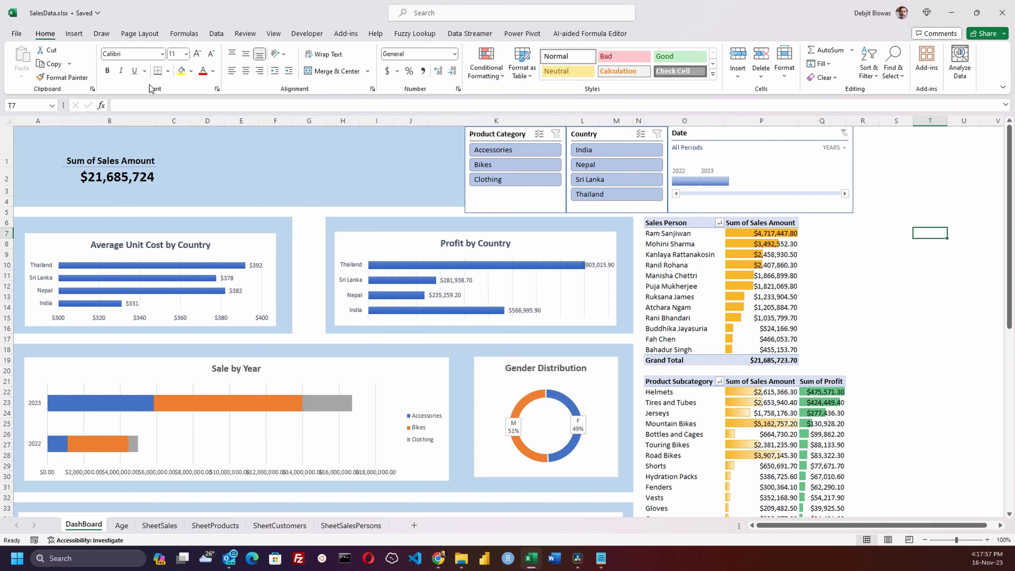